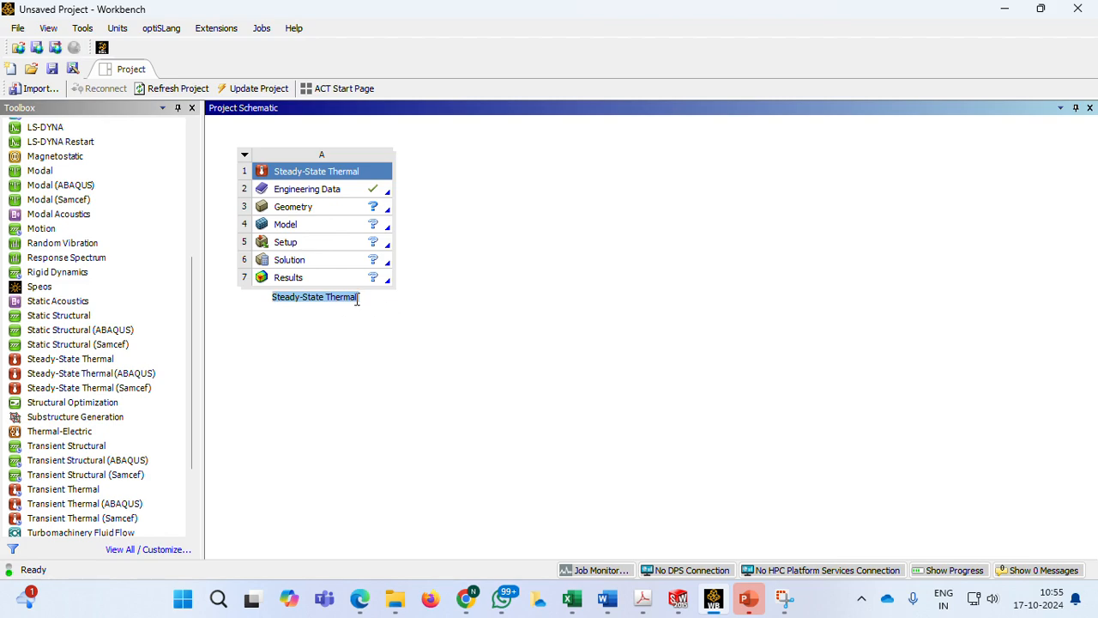
Rename the steady-state thermal system as "Steppd Bar - Thermal Loading"
type("steppd Bar")
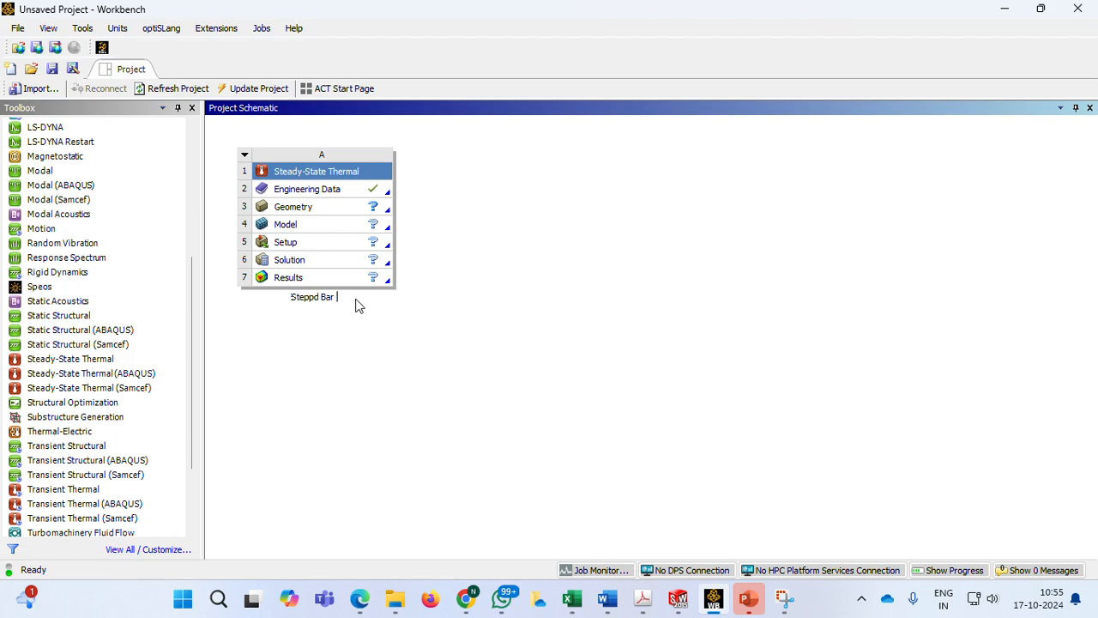
type(" - Thermal Loading")
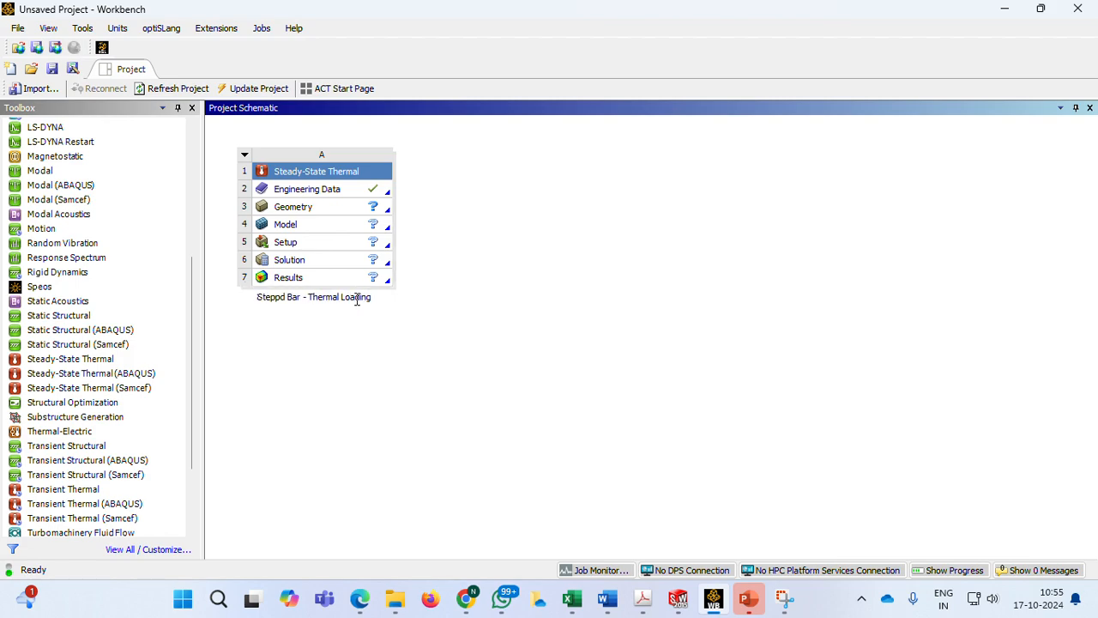
left_click(333, 366)
Open the Engineering Data of the steady-state thermal system for editing
left_click(320, 193)
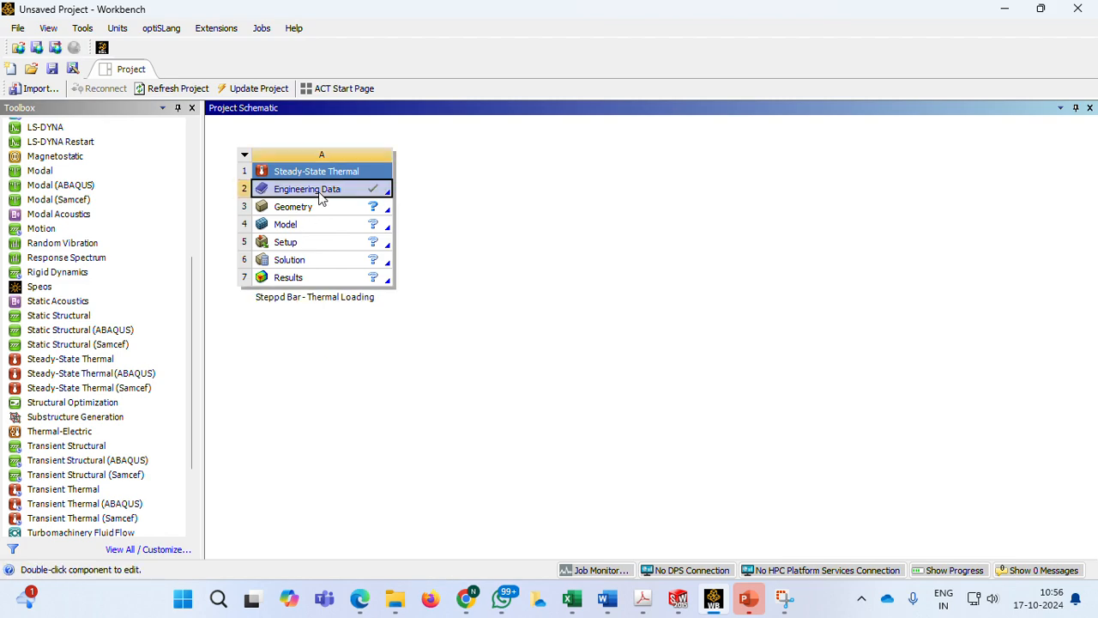
right_click(320, 195)
left_click(357, 205)
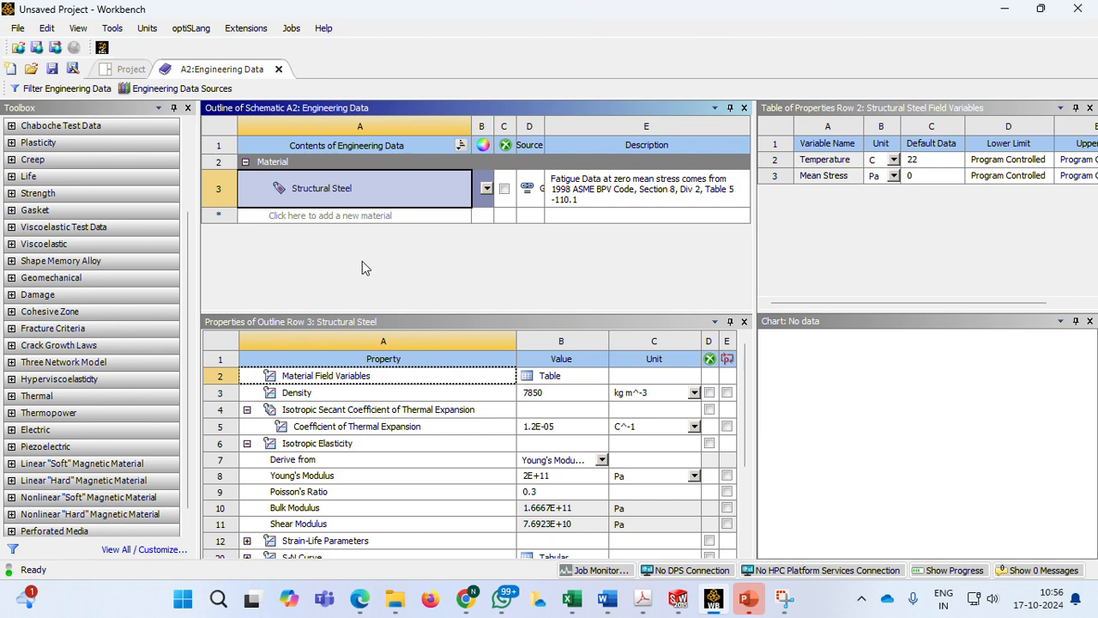
Add Aluminum Alloy from the General Materials data source and return to the project's own material list
left_click(202, 91)
left_click(310, 170)
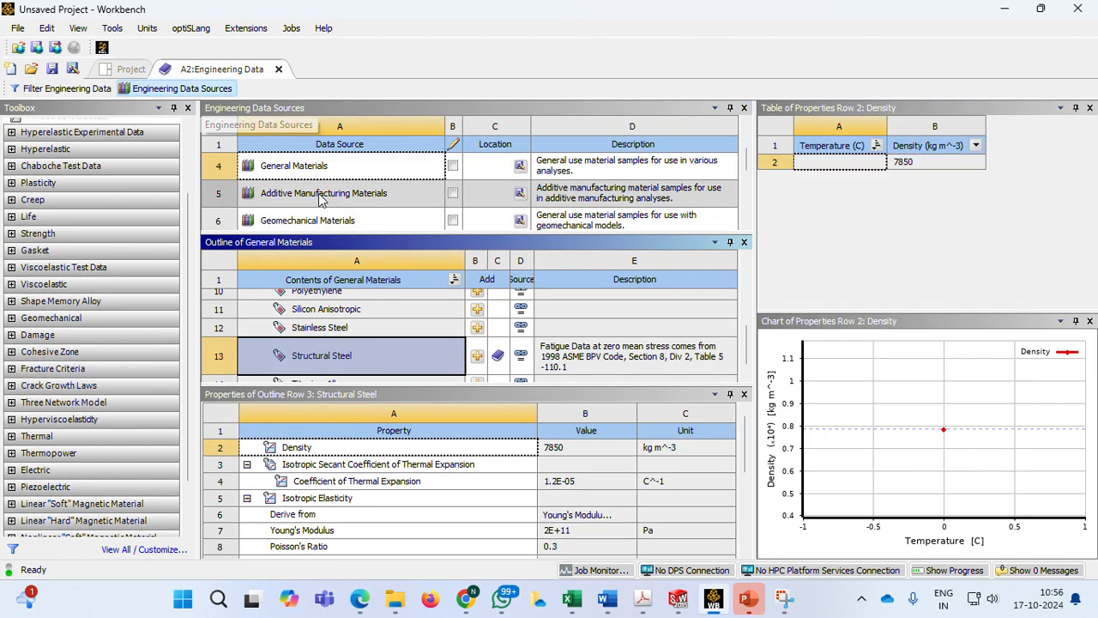
scroll(339, 325, "up", 4)
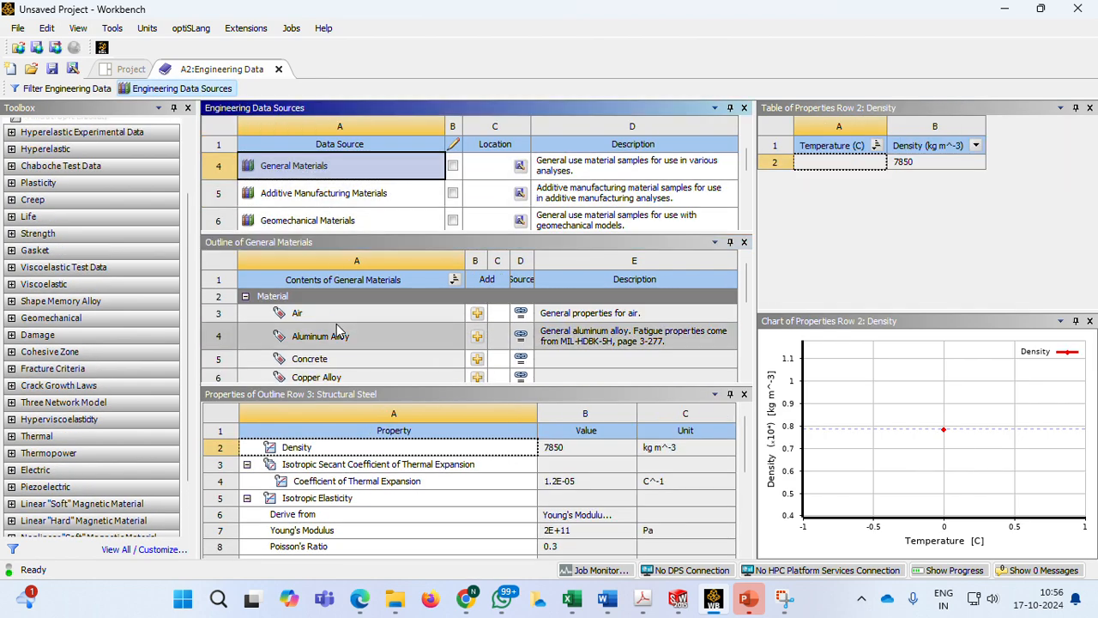
scroll(338, 335, "down", 1)
scroll(337, 337, "up", 1)
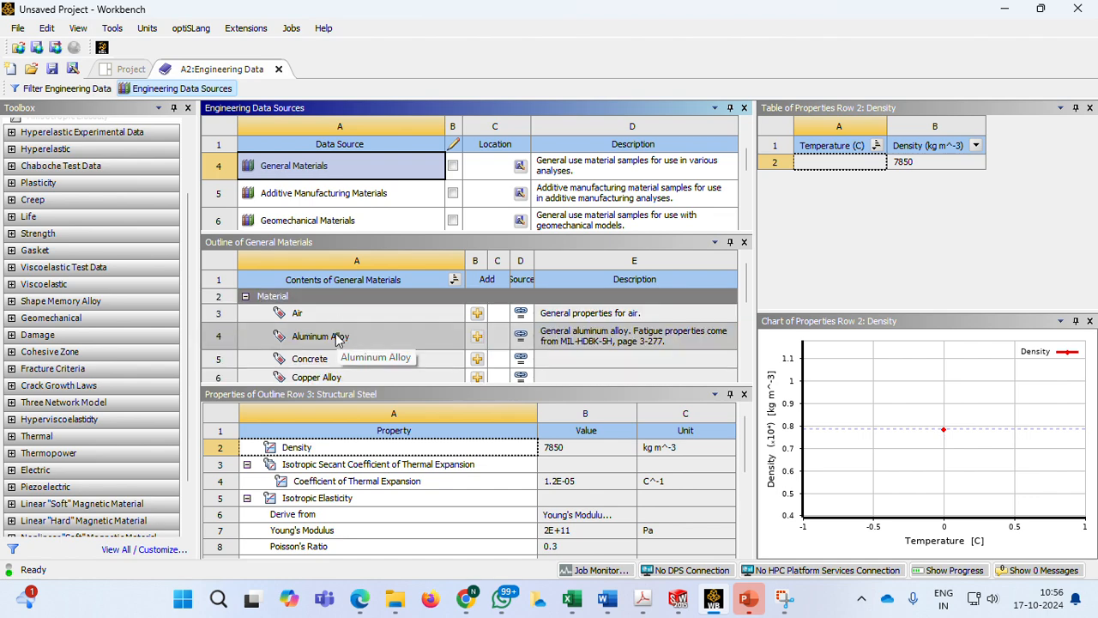
left_click(331, 340)
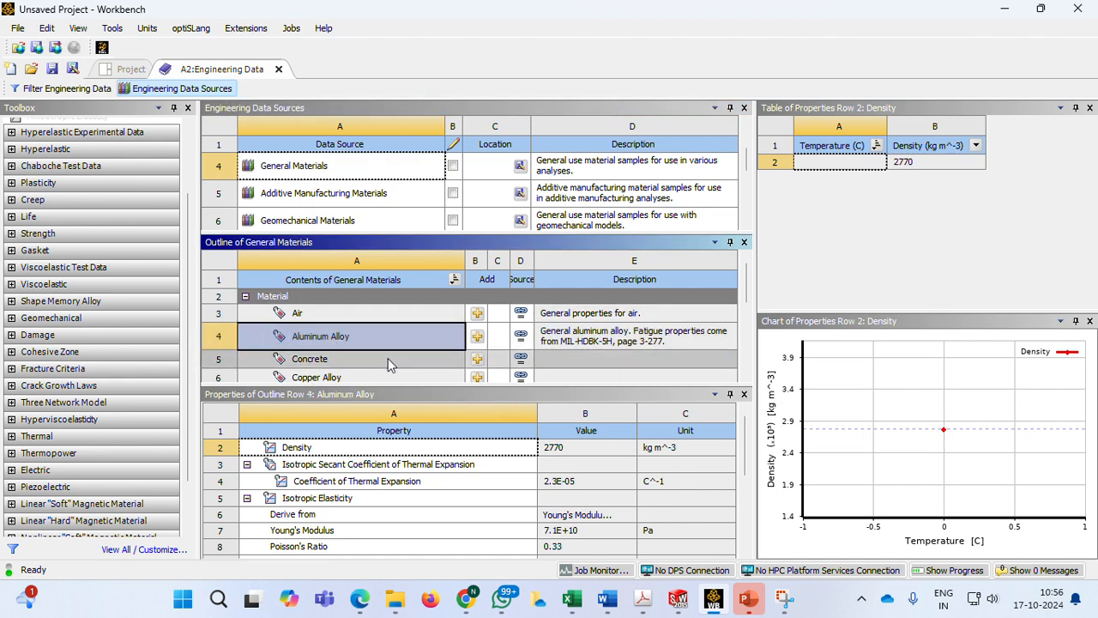
left_click(478, 336)
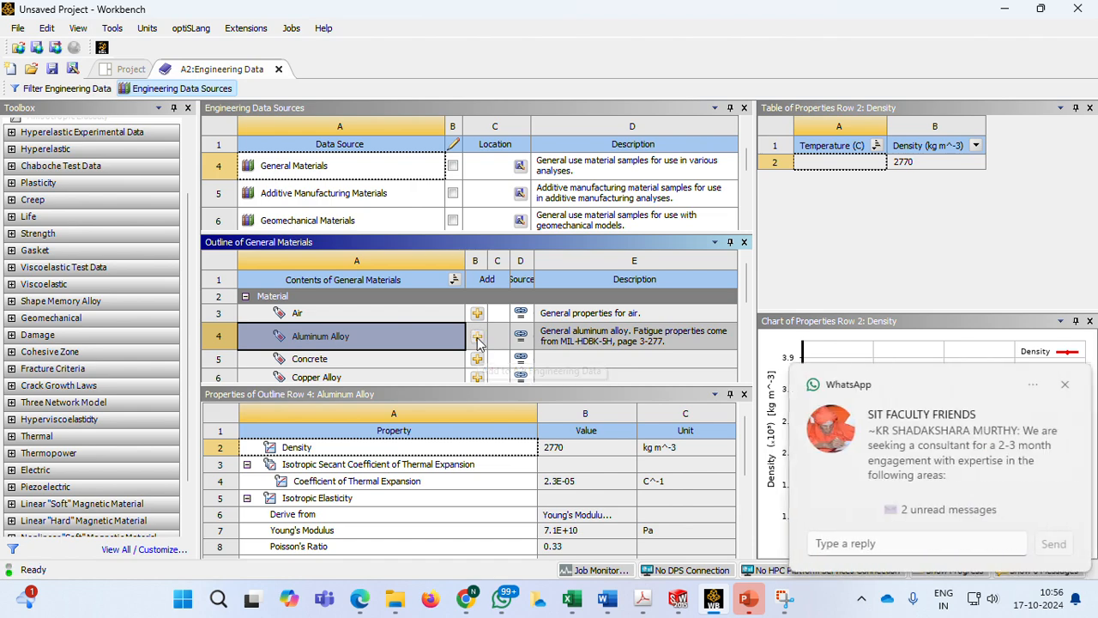
left_click(1065, 388)
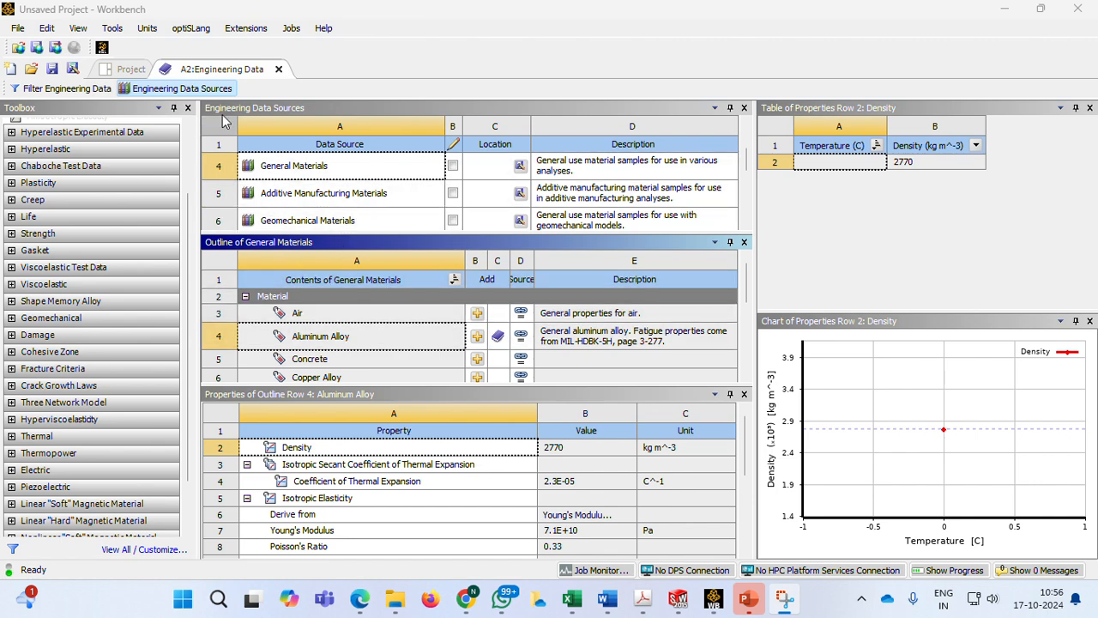
left_click(206, 91)
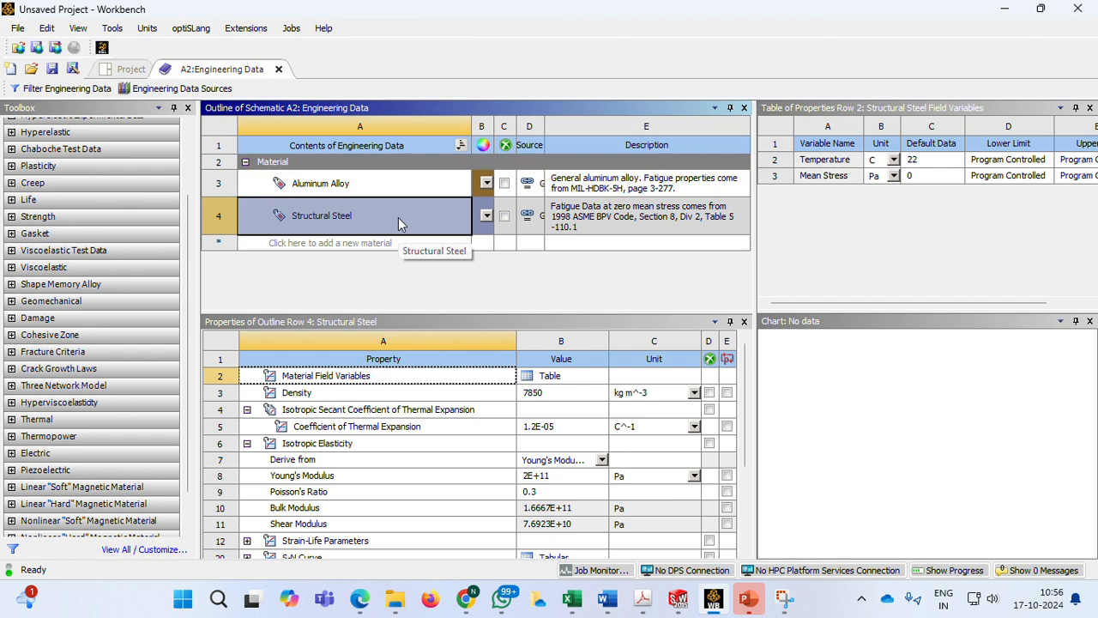
Compare Aluminum Alloy's unfiltered coefficient of thermal expansion with the Problem:3 slide in PowerPoint, returning to Workbench
left_click(358, 187)
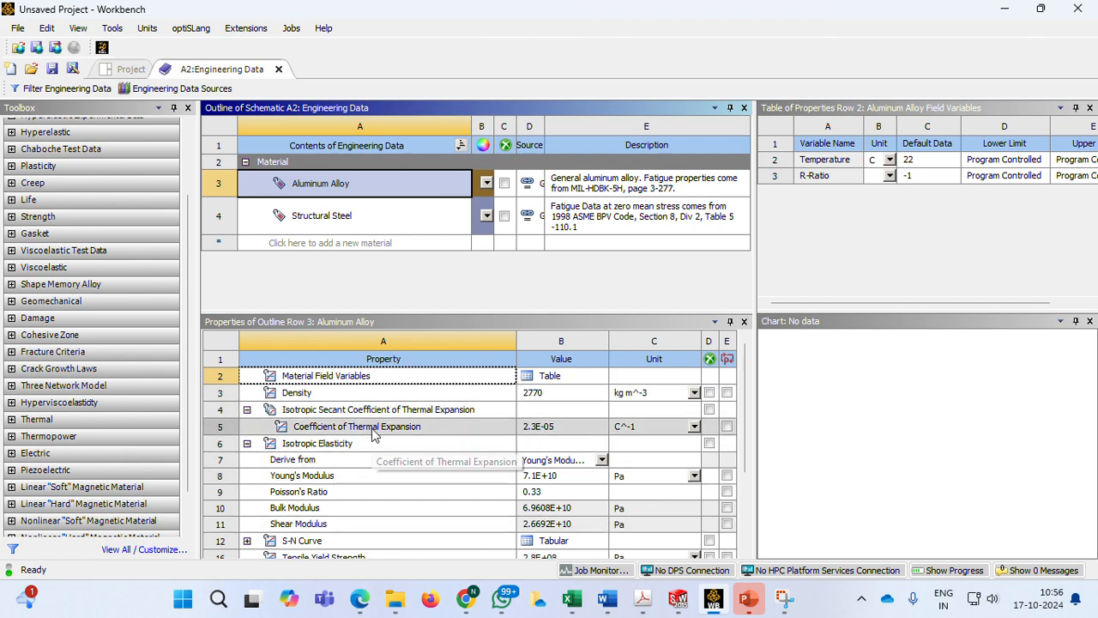
left_click(67, 89)
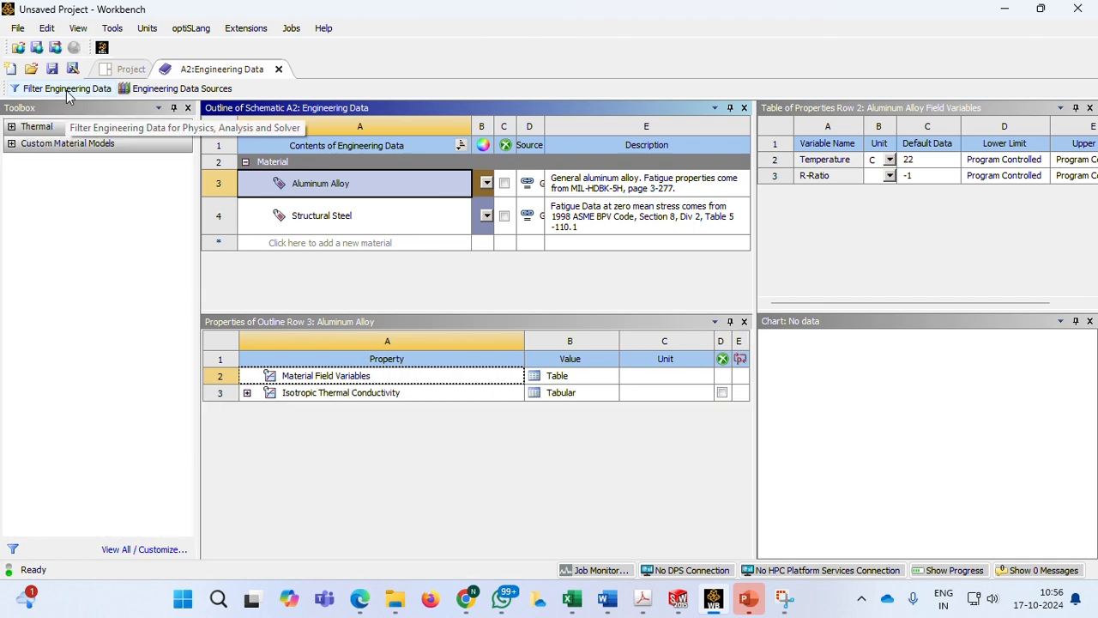
left_click(67, 89)
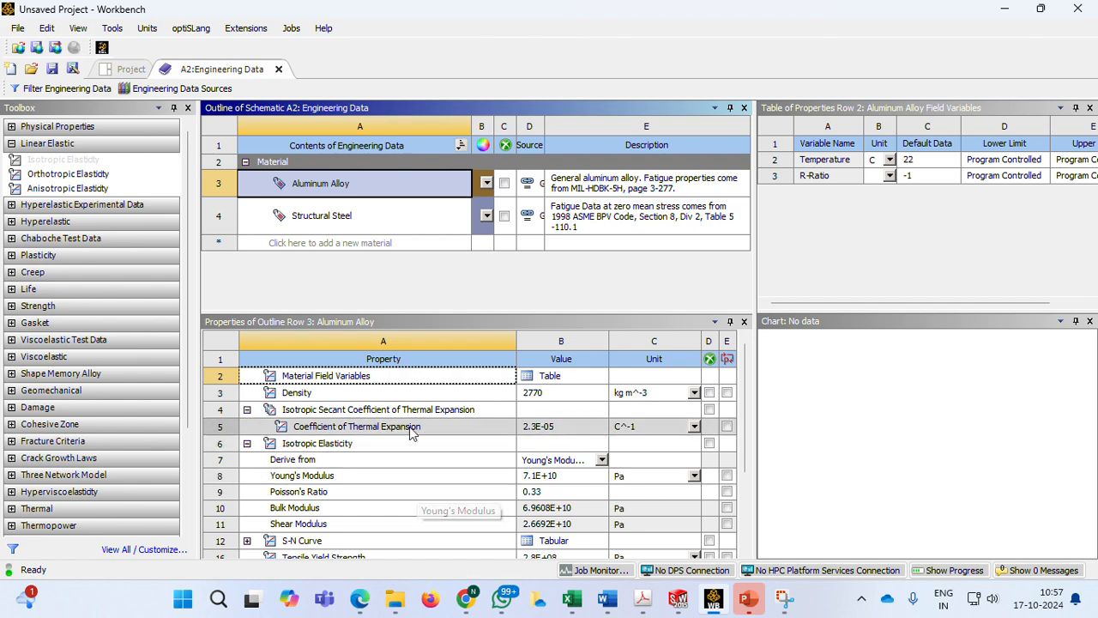
left_click(553, 429)
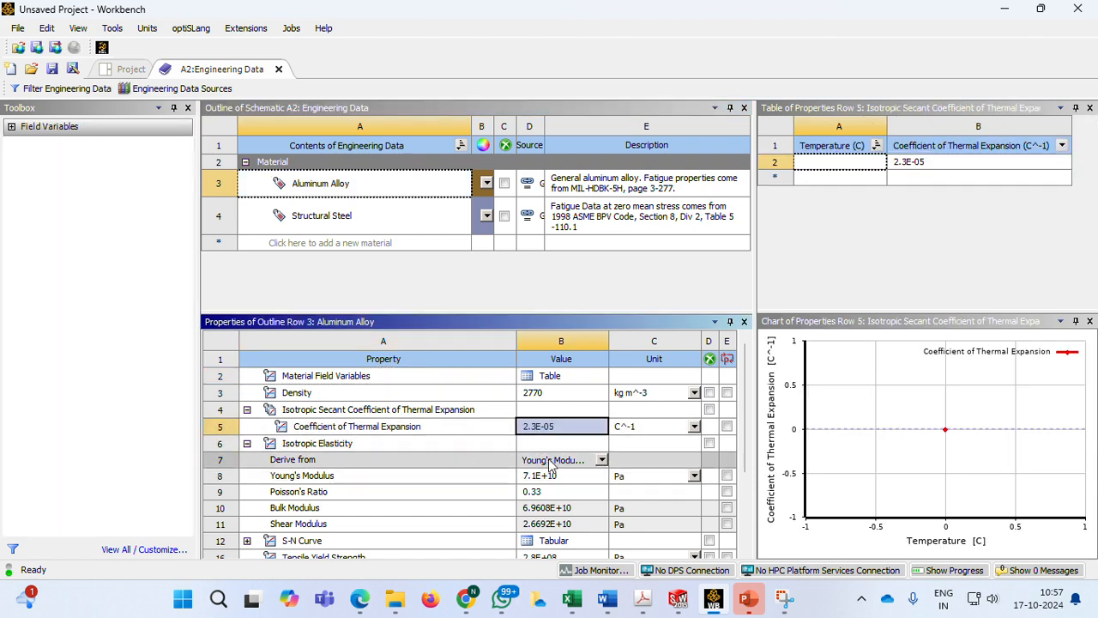
left_click(749, 600)
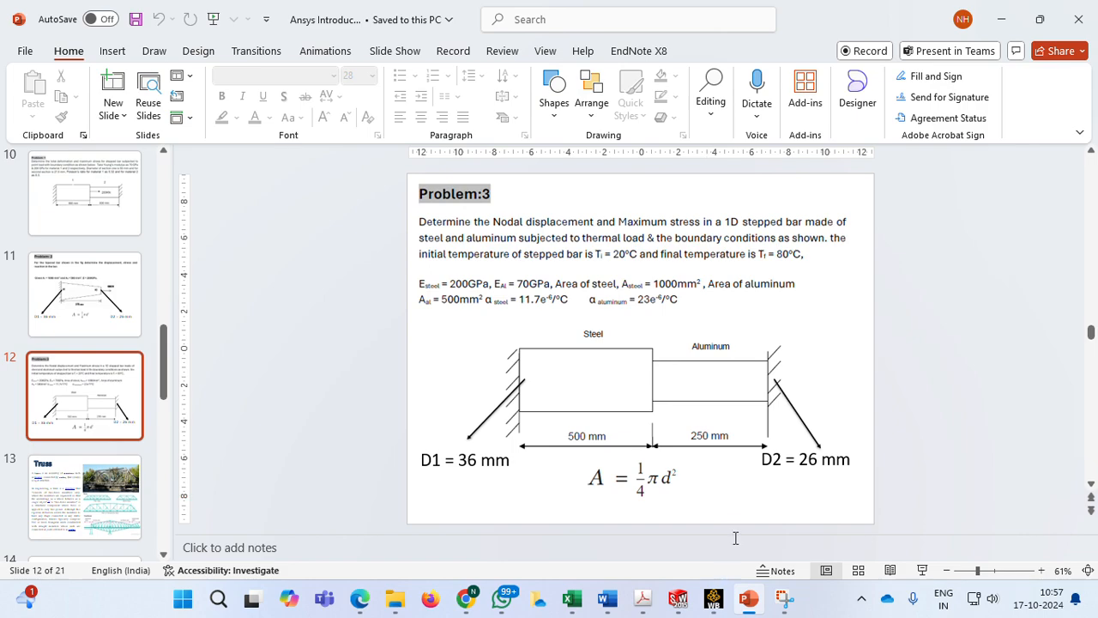
mouse_move(712, 598)
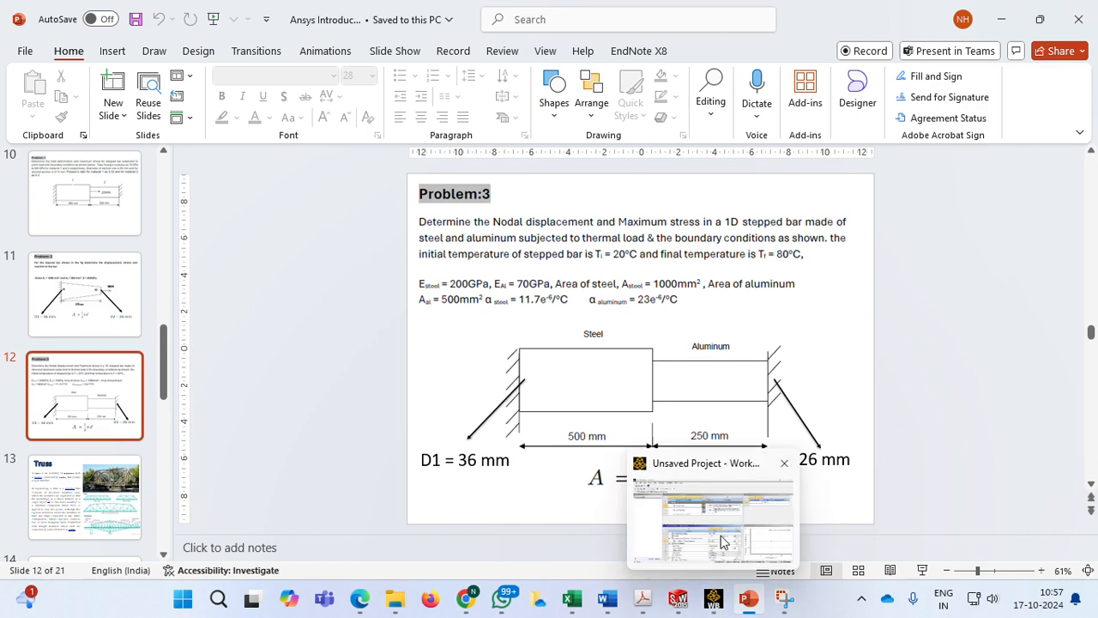
left_click(721, 541)
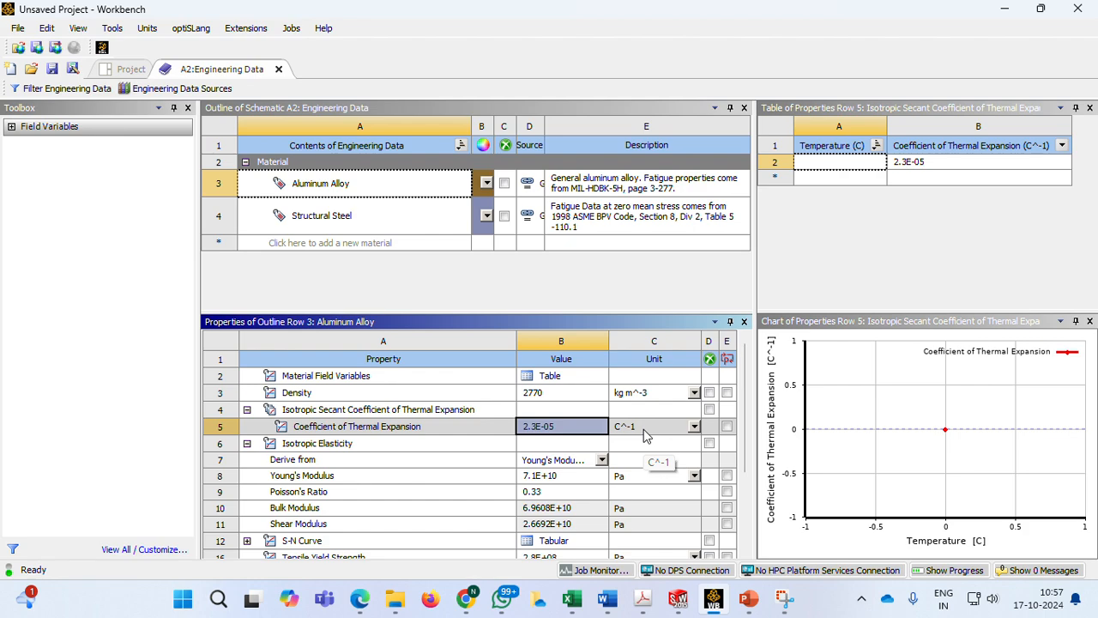
Set Aluminum Alloy's Young's modulus to 0.7e5 with MPa as its unit
left_click(564, 478)
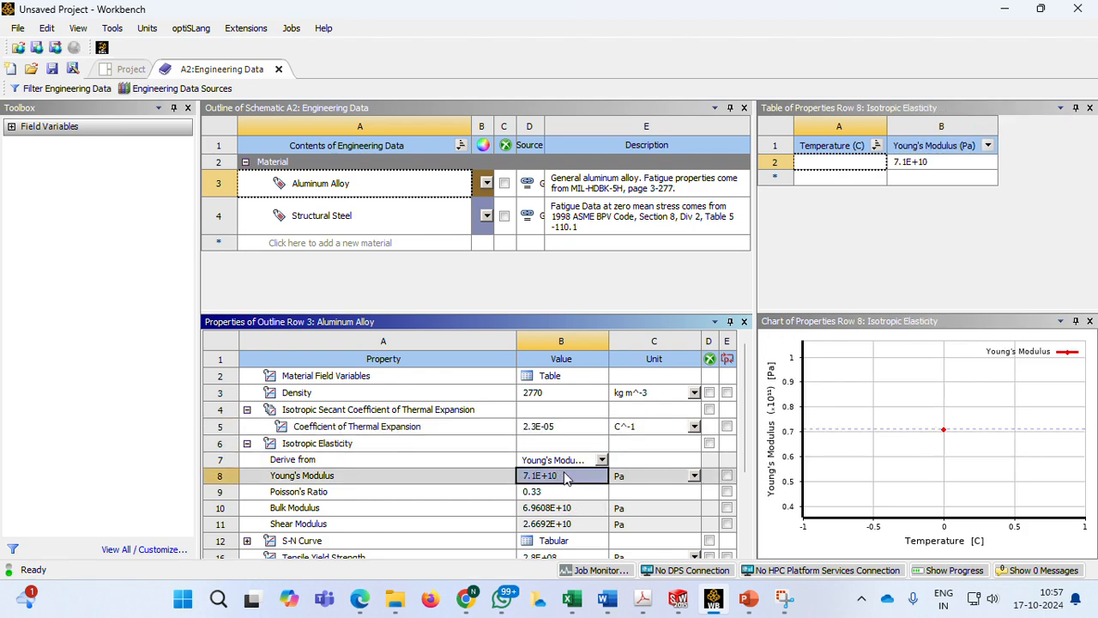
left_click(692, 477)
left_click(634, 372)
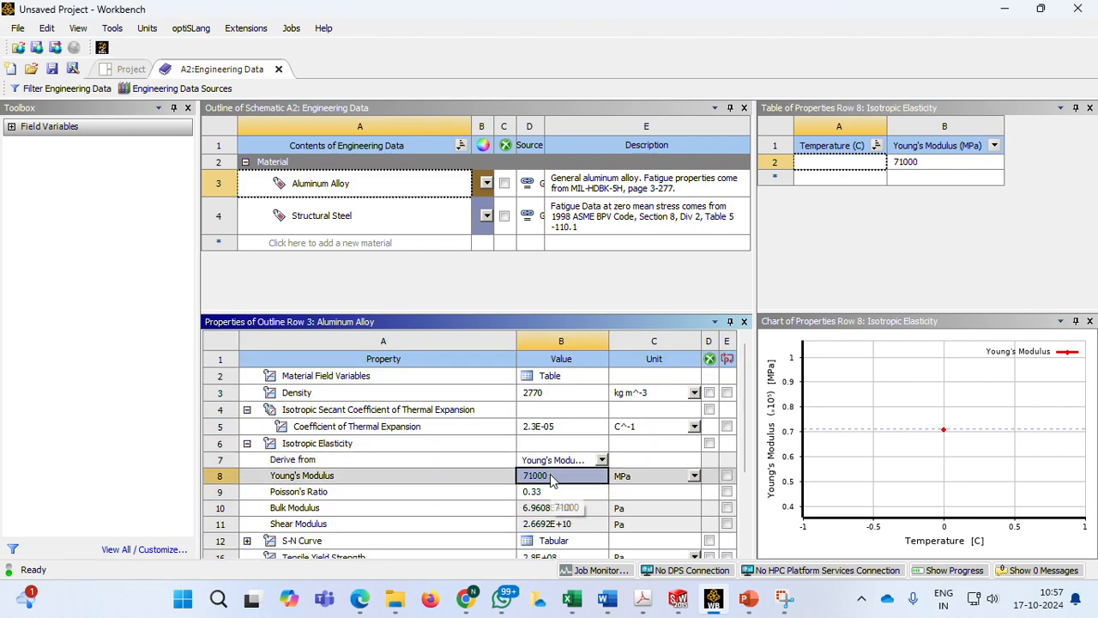
type("0.7e")
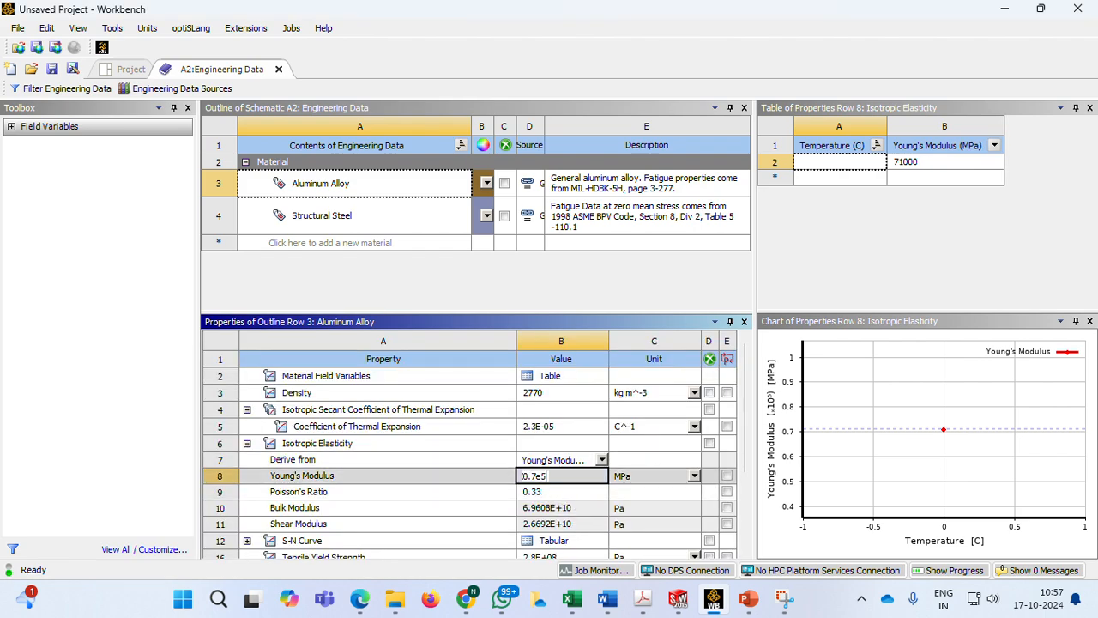
type("5")
key("Return")
left_click(677, 295)
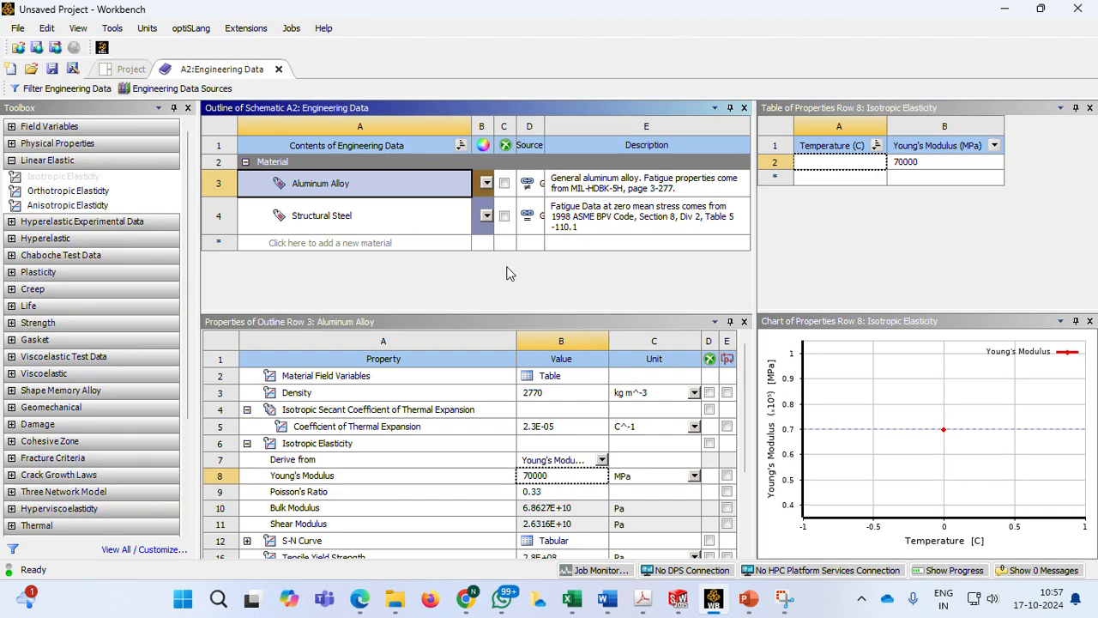
Check the steel data on the PowerPoint slide and set Structural Steel's coefficient of thermal expansion to 11.7e-6 per °C in Workbench
left_click(341, 225)
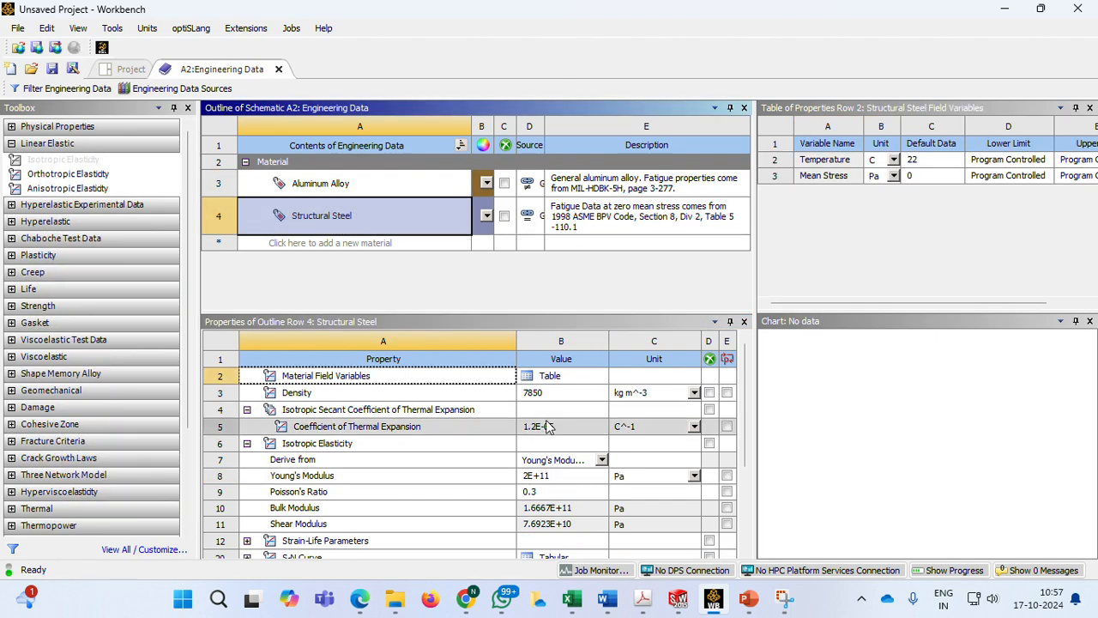
left_click(749, 601)
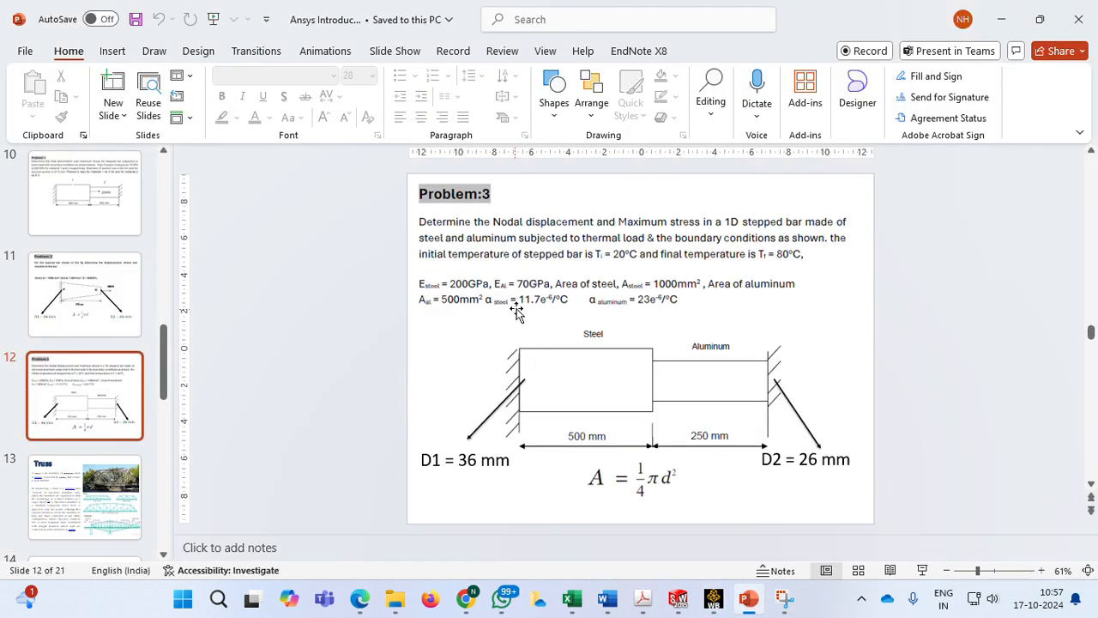
left_click(712, 599)
left_click(581, 428)
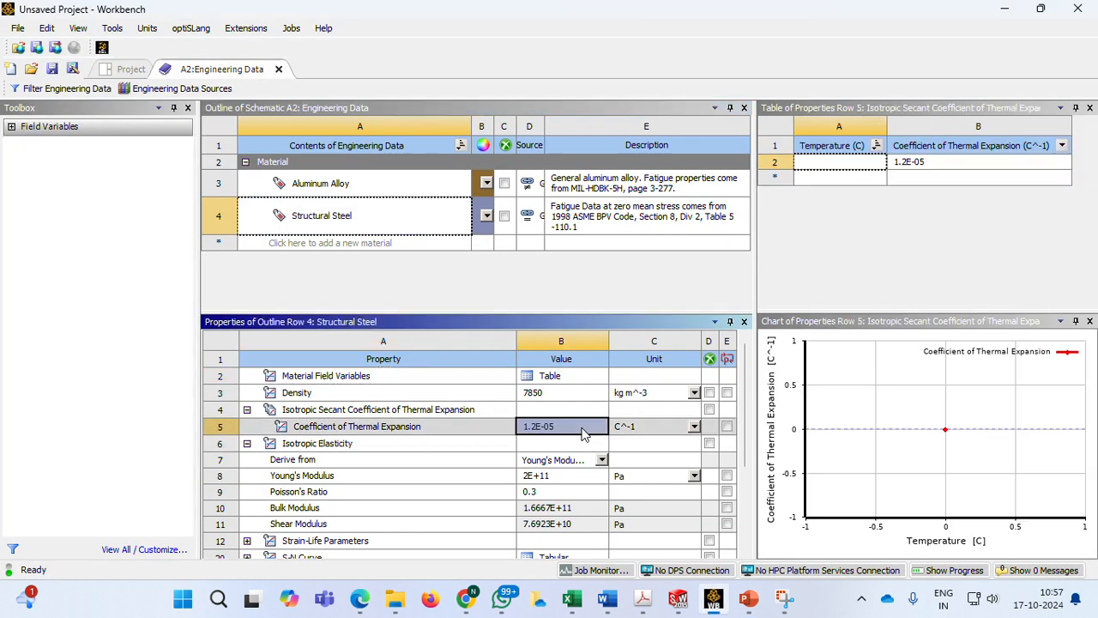
type("11.7e-6")
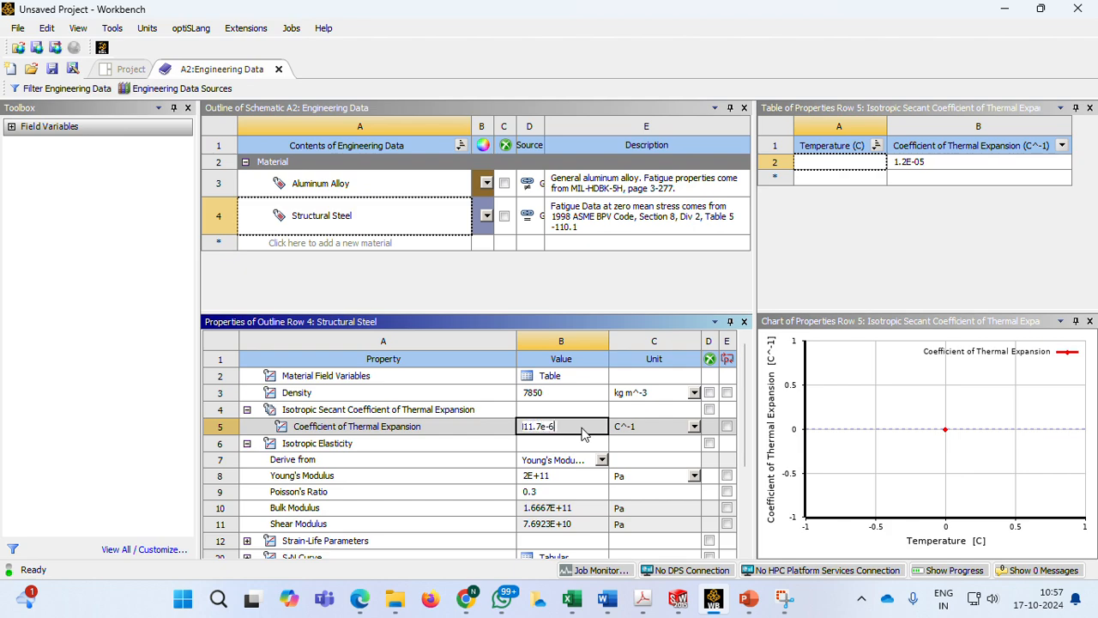
left_click(609, 296)
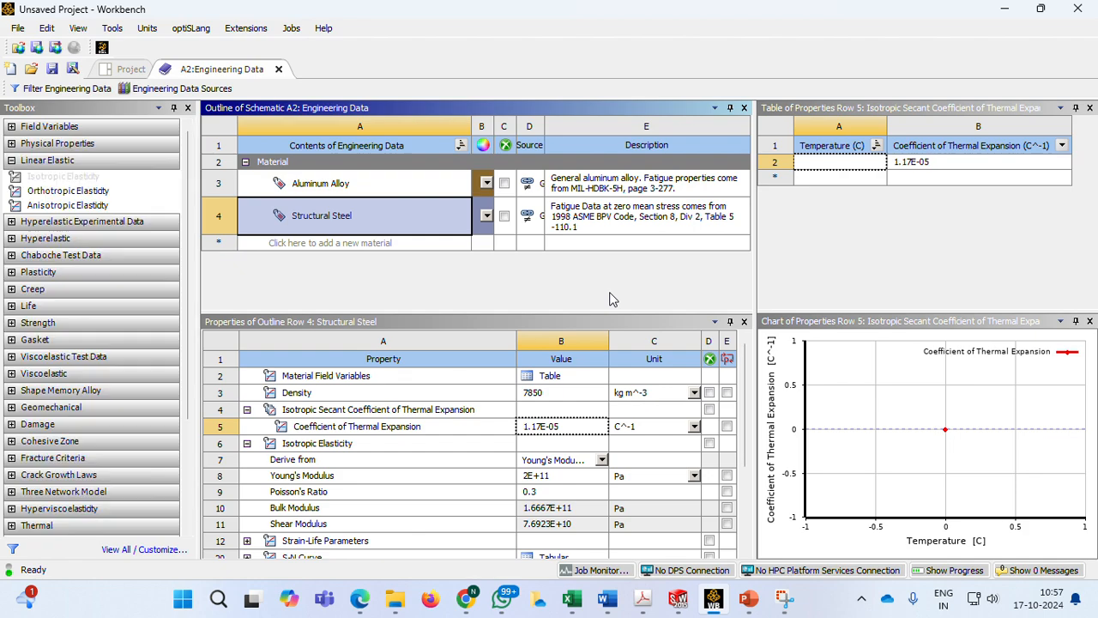
Recheck the material data on the PowerPoint slide and change Structural Steel's Young's modulus unit to MPa in Workbench
left_click(751, 600)
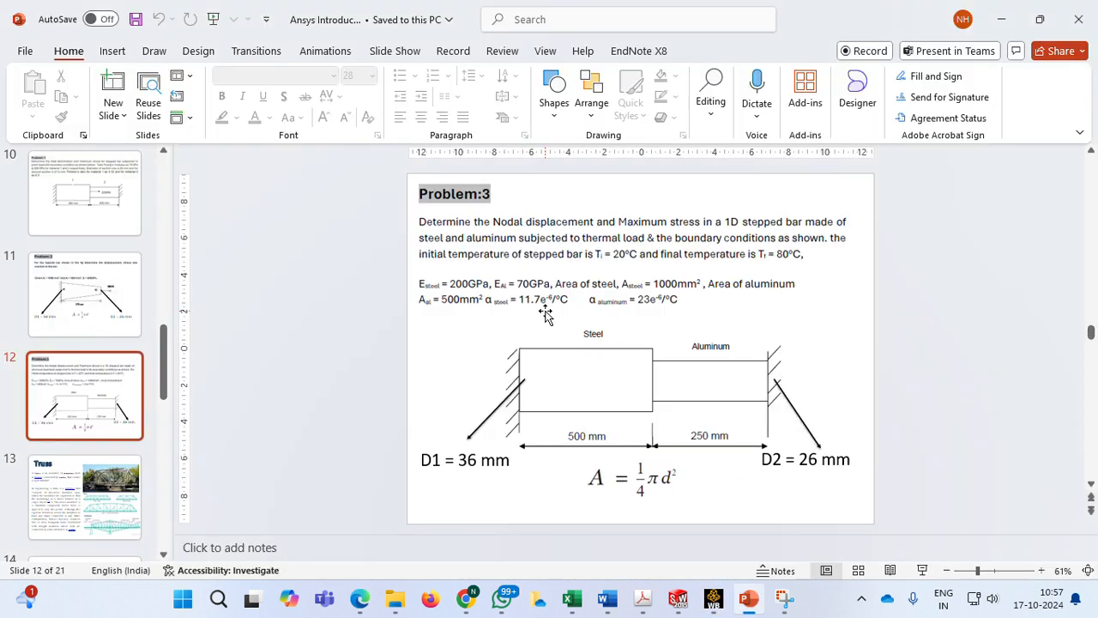
left_click(712, 601)
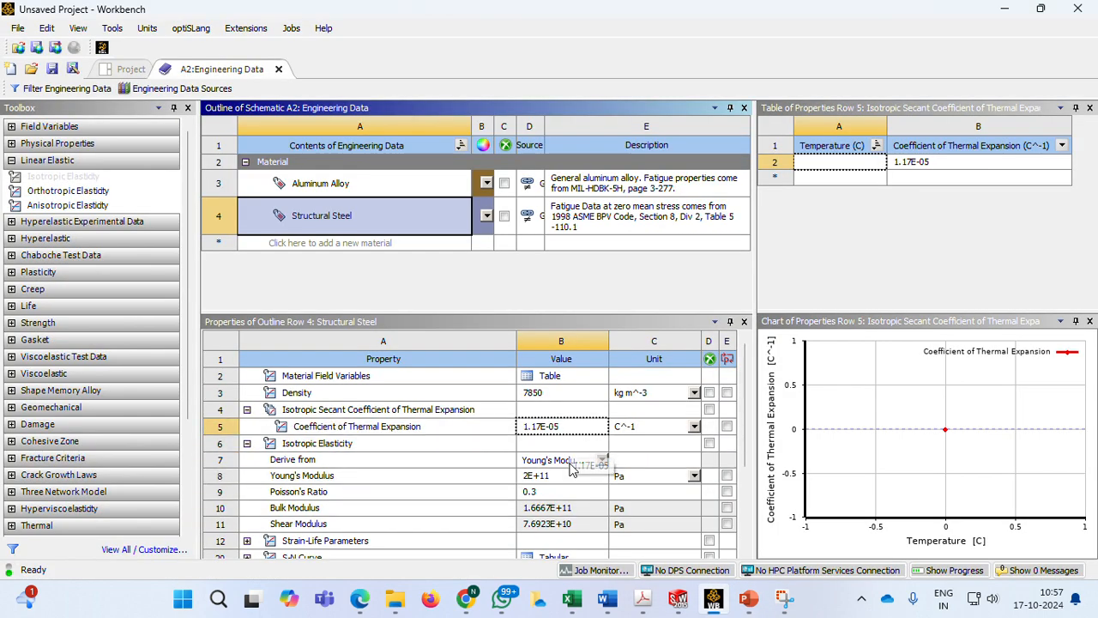
left_click(694, 476)
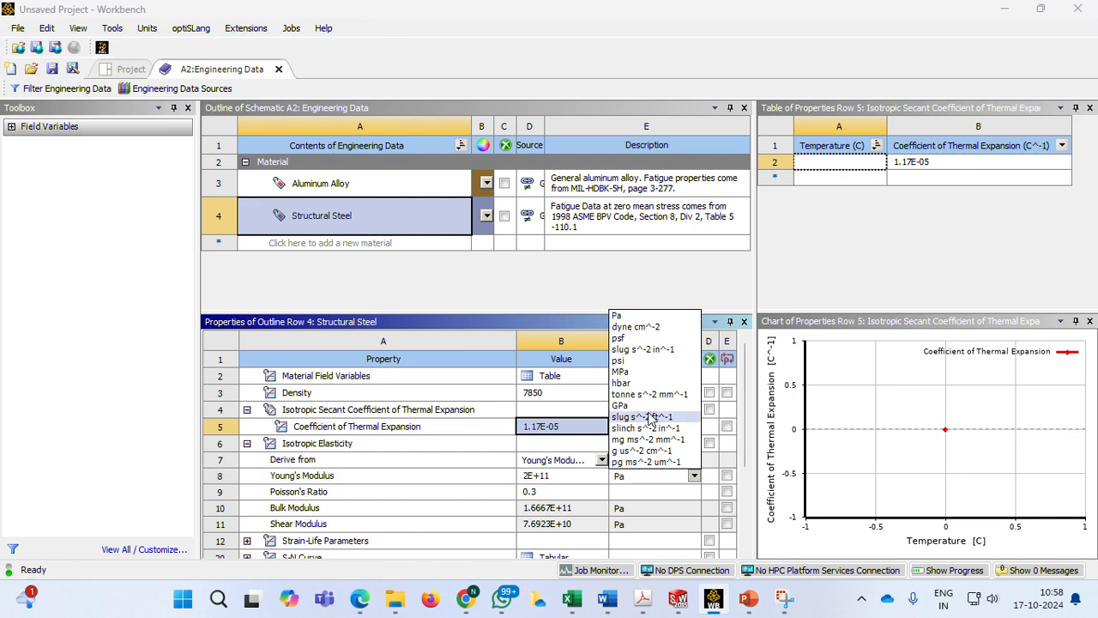
left_click(630, 370)
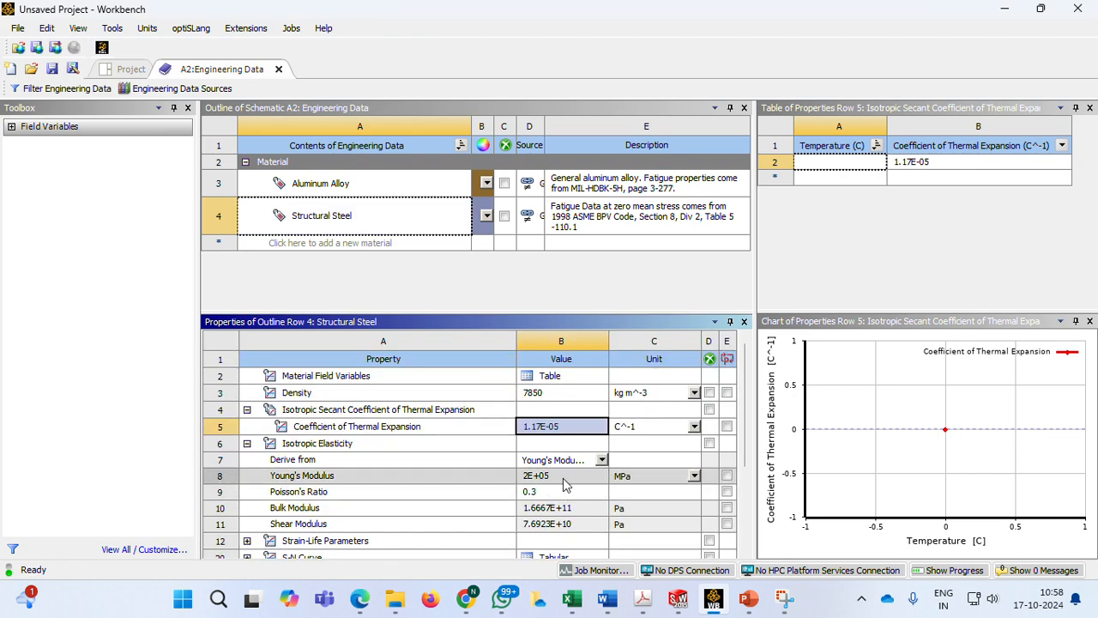
left_click(407, 206)
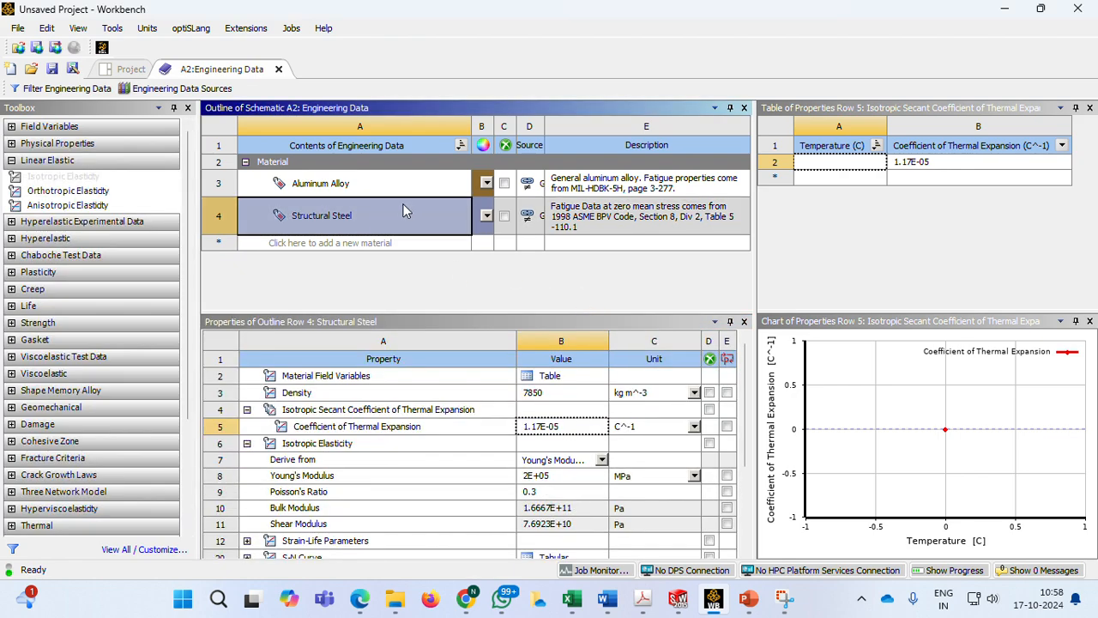
Create a new SpaceClaim geometry for the Steady-State Thermal system, check the bar dimensions on the PowerPoint slide and return to SpaceClaim
left_click(131, 71)
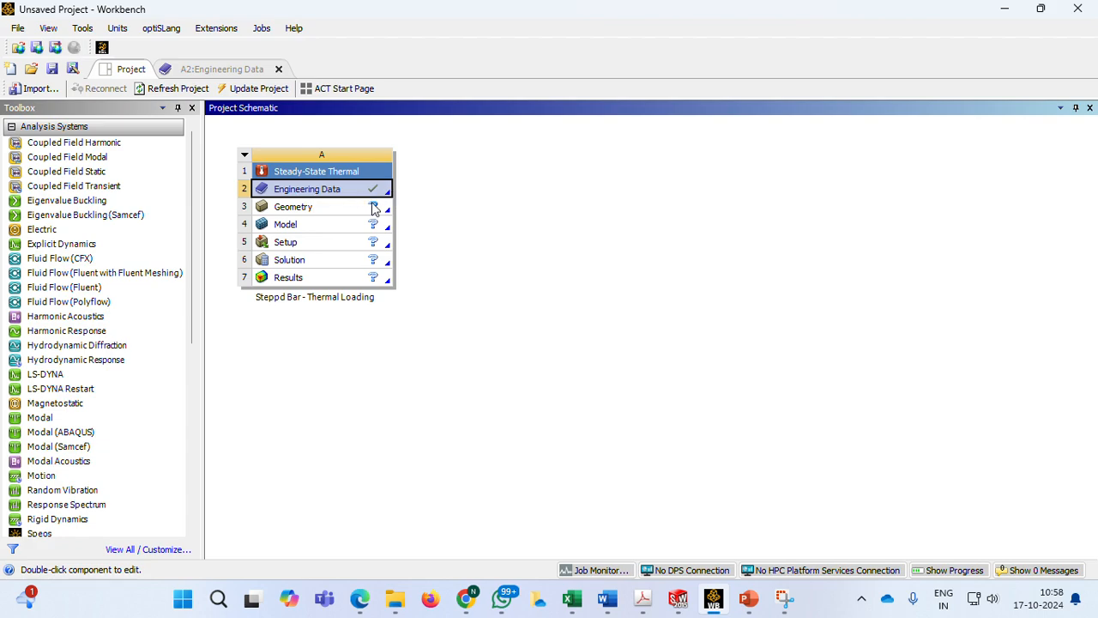
left_click(315, 214)
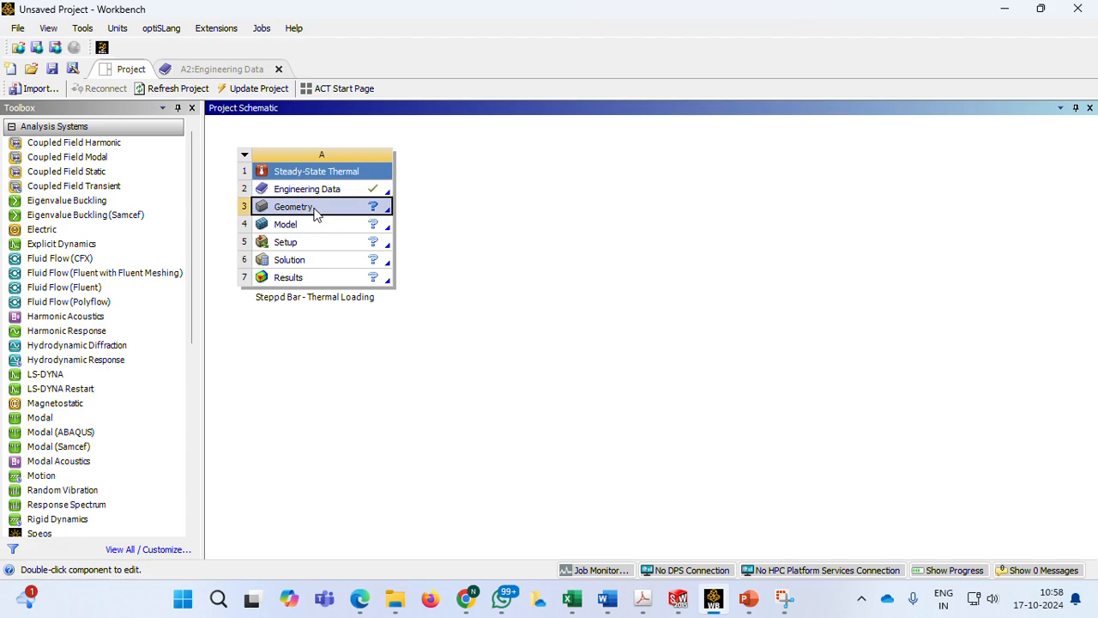
right_click(315, 214)
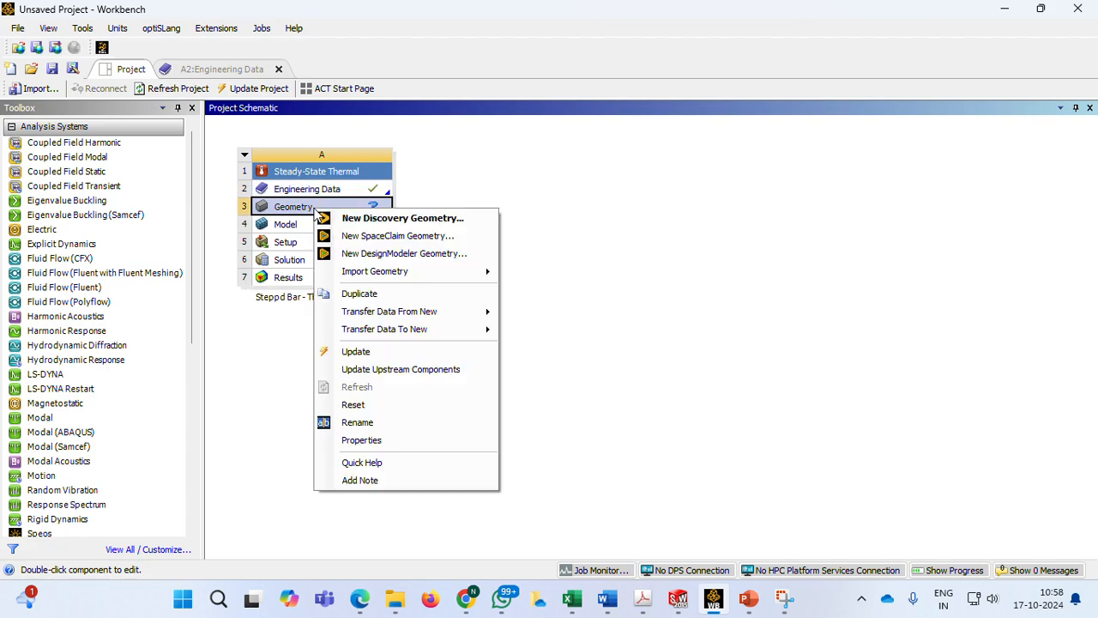
left_click(400, 237)
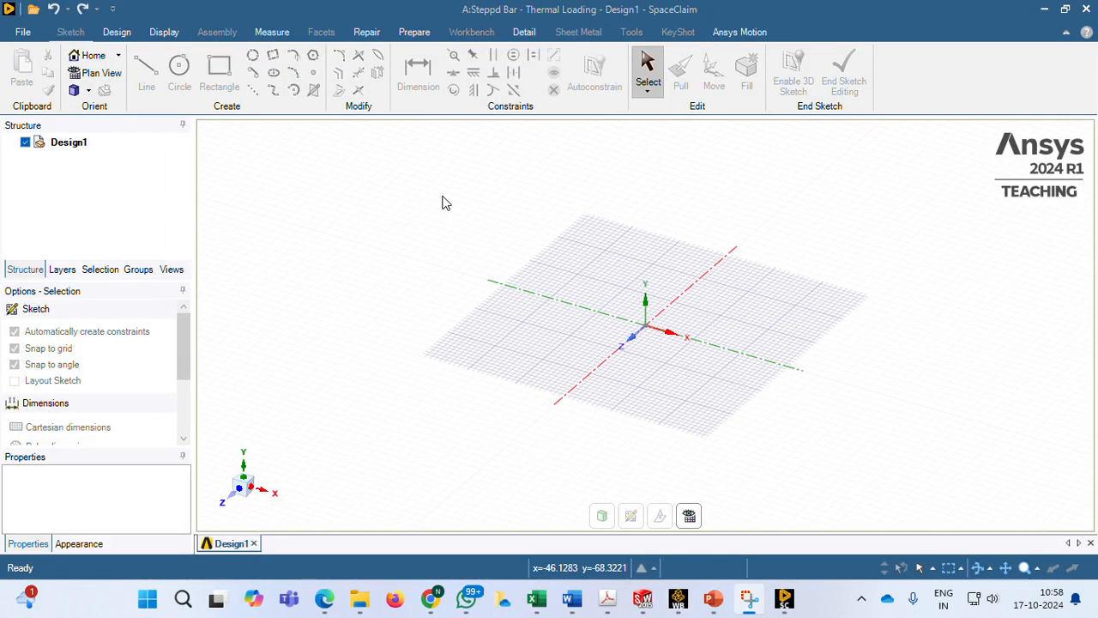
left_click(713, 598)
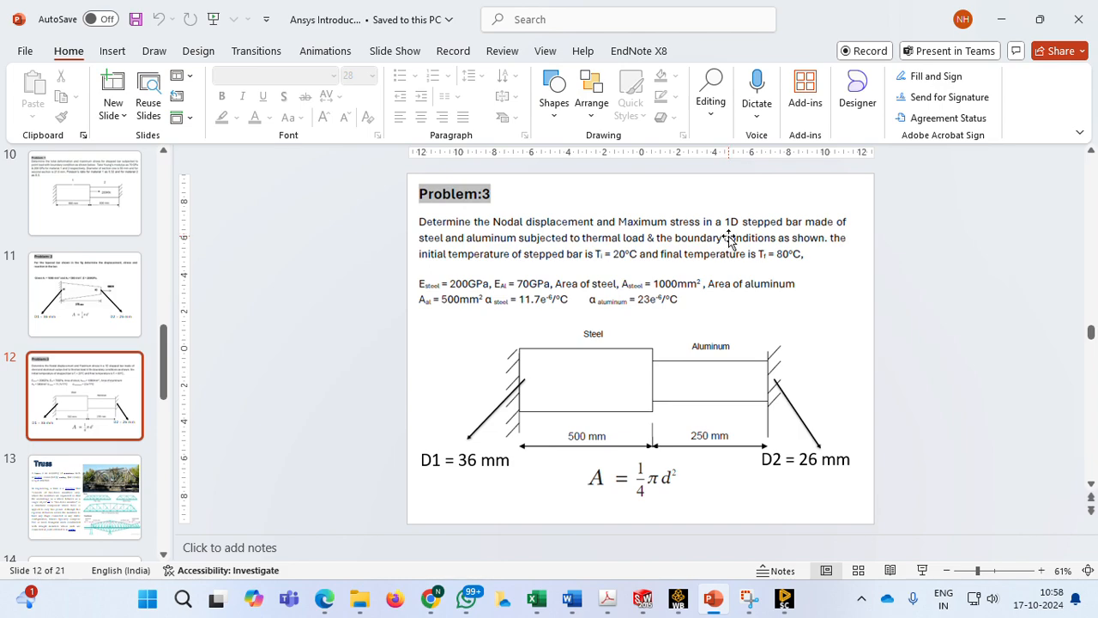
left_click(784, 598)
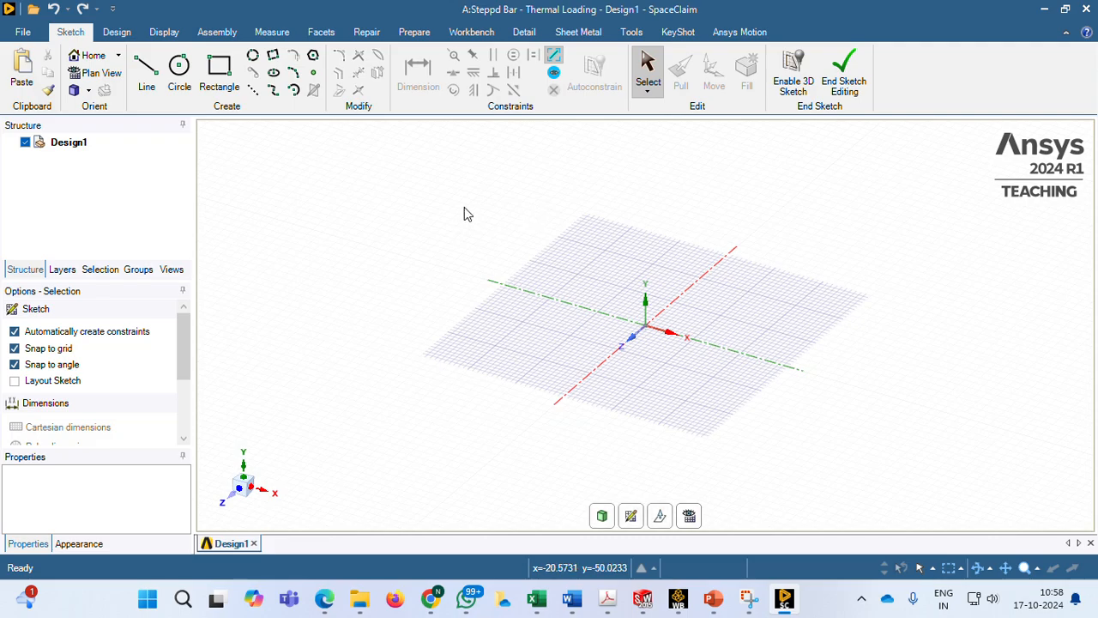
Sketch a 500 mm line from the origin along the positive X axis, viewed normal to the XZ plane
left_click(245, 467)
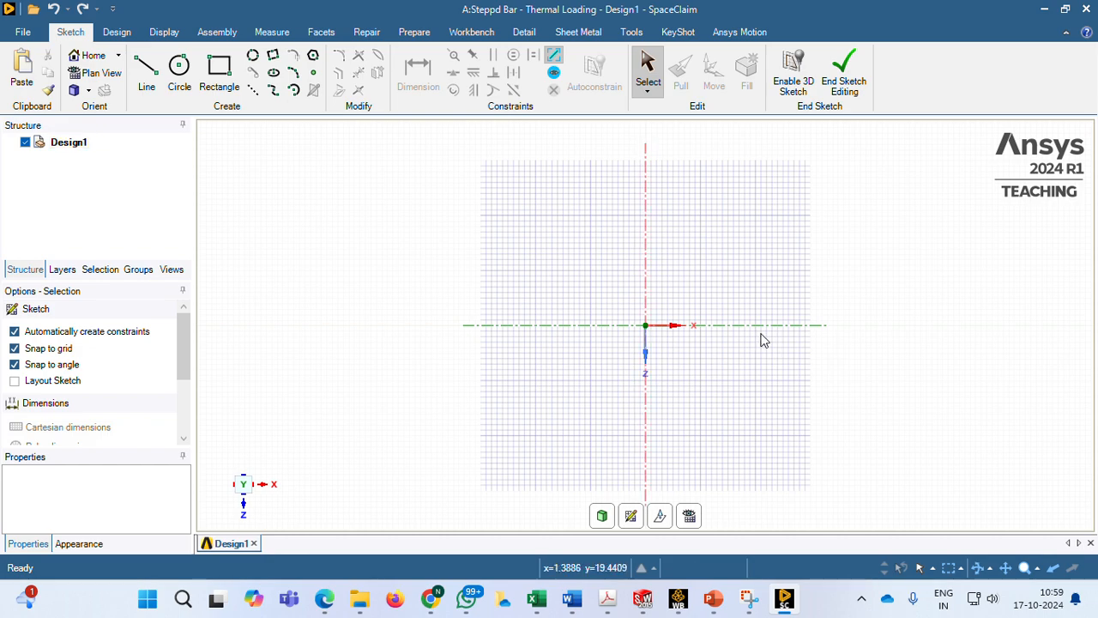
left_click(146, 76)
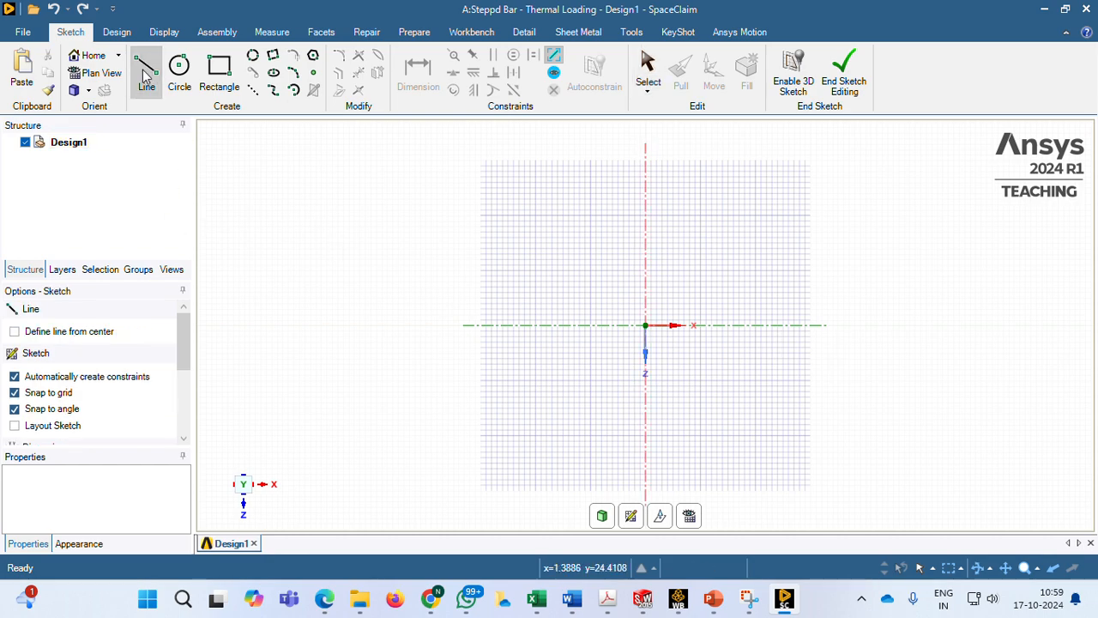
left_click(648, 329)
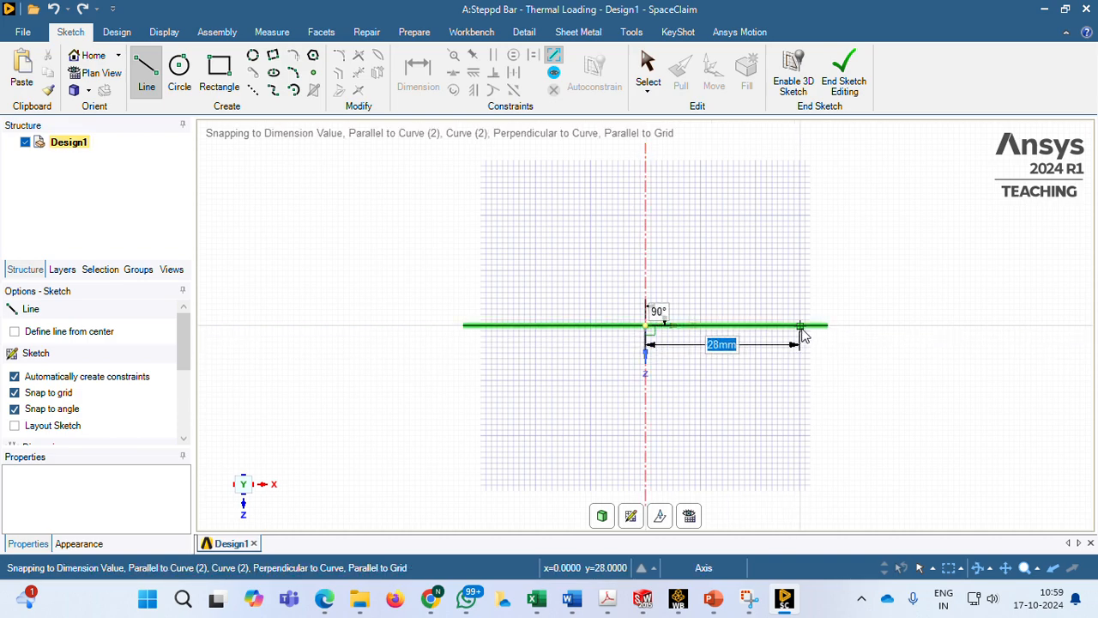
type("5")
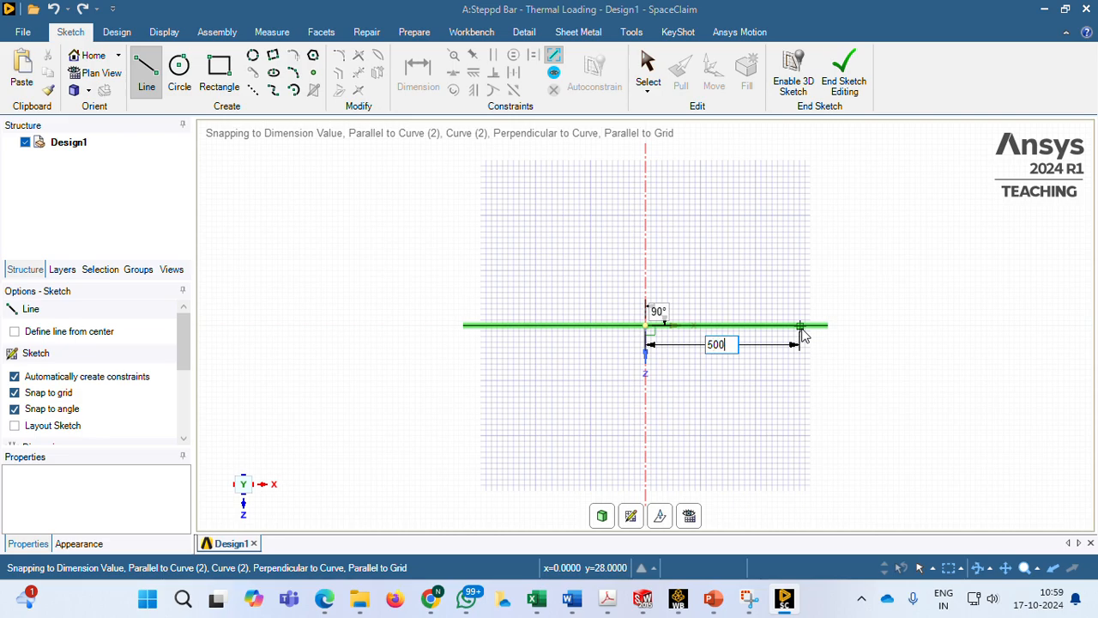
type("00")
key("Return")
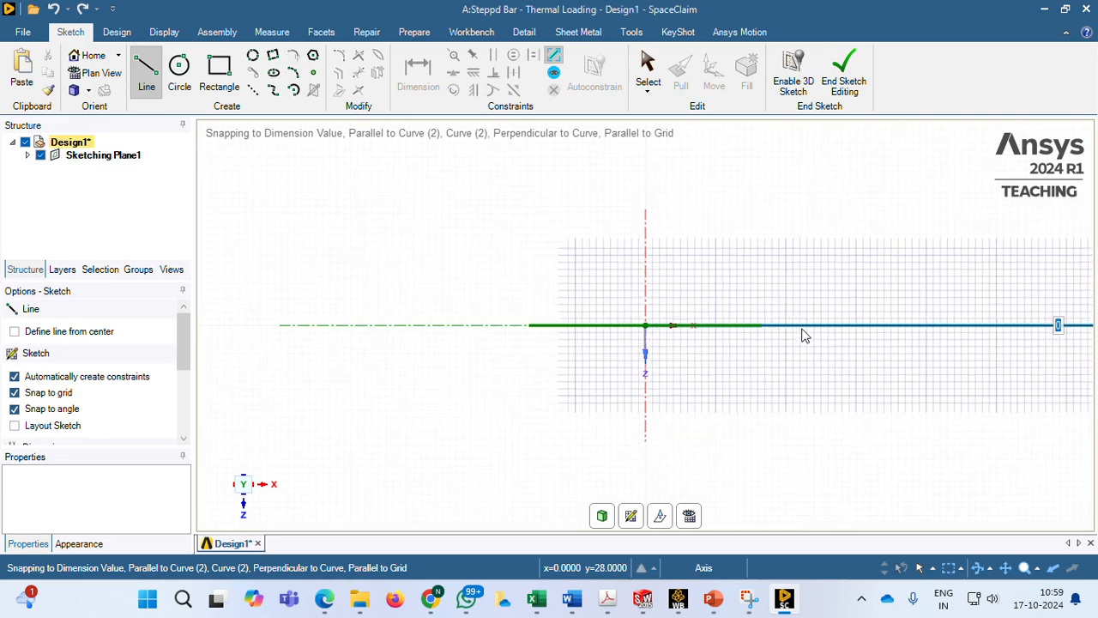
Sketch a 250 mm line continuing along the X axis from the end of the 500 mm line
left_click(984, 327)
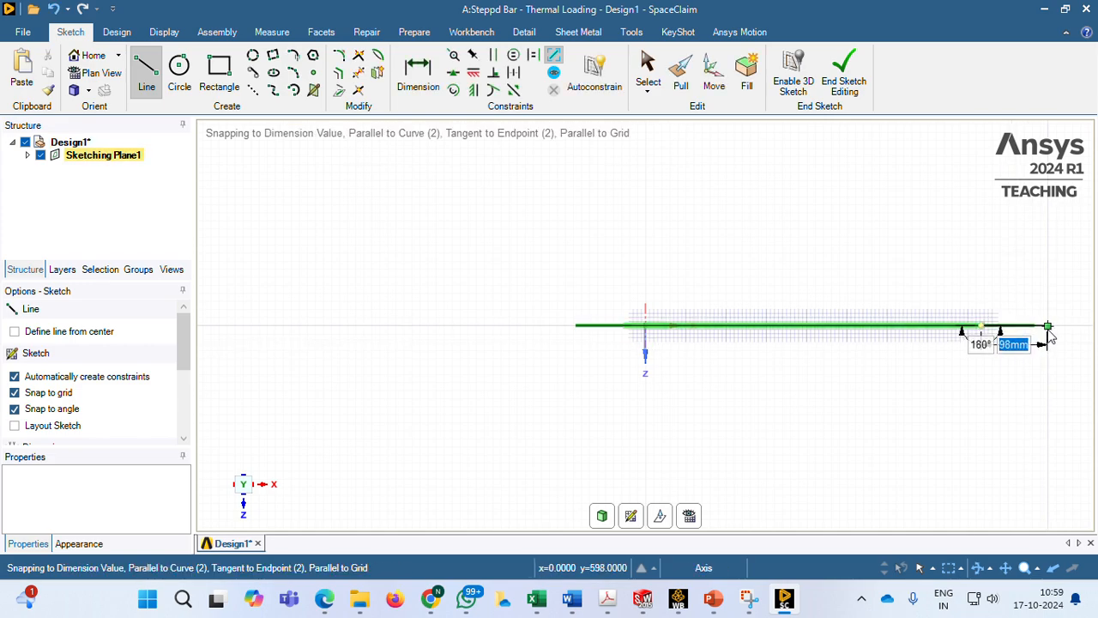
type("25")
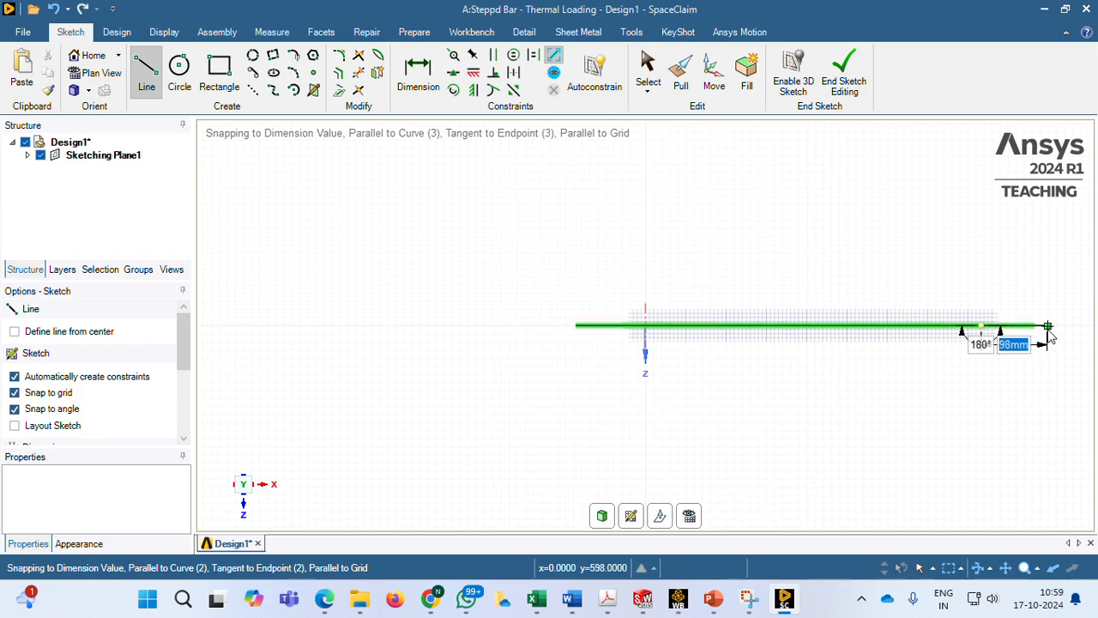
key("Return")
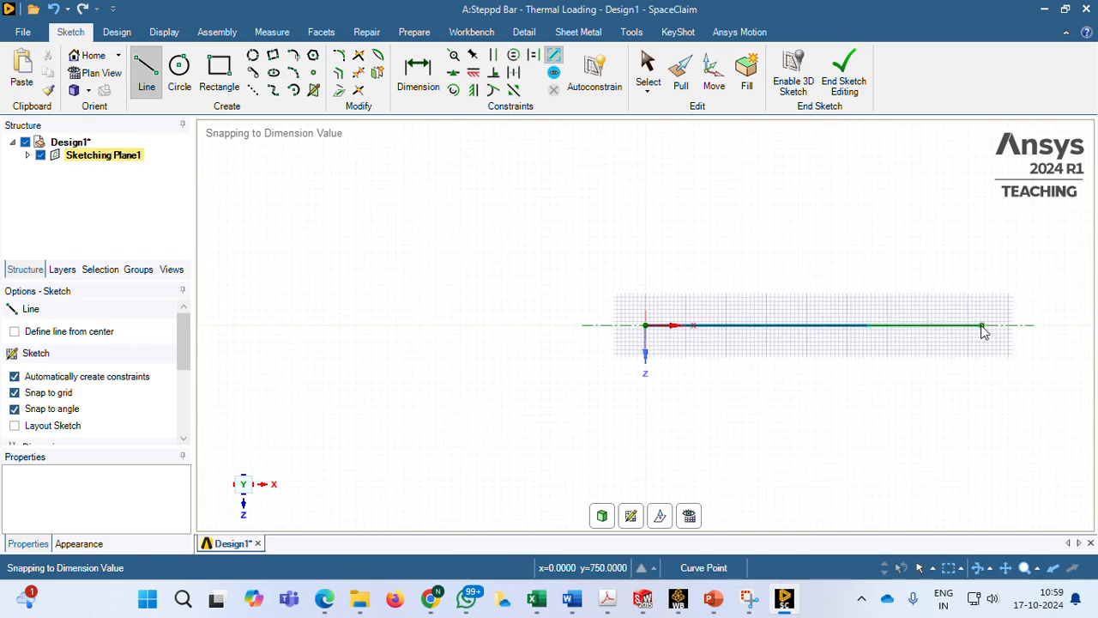
left_click(982, 326)
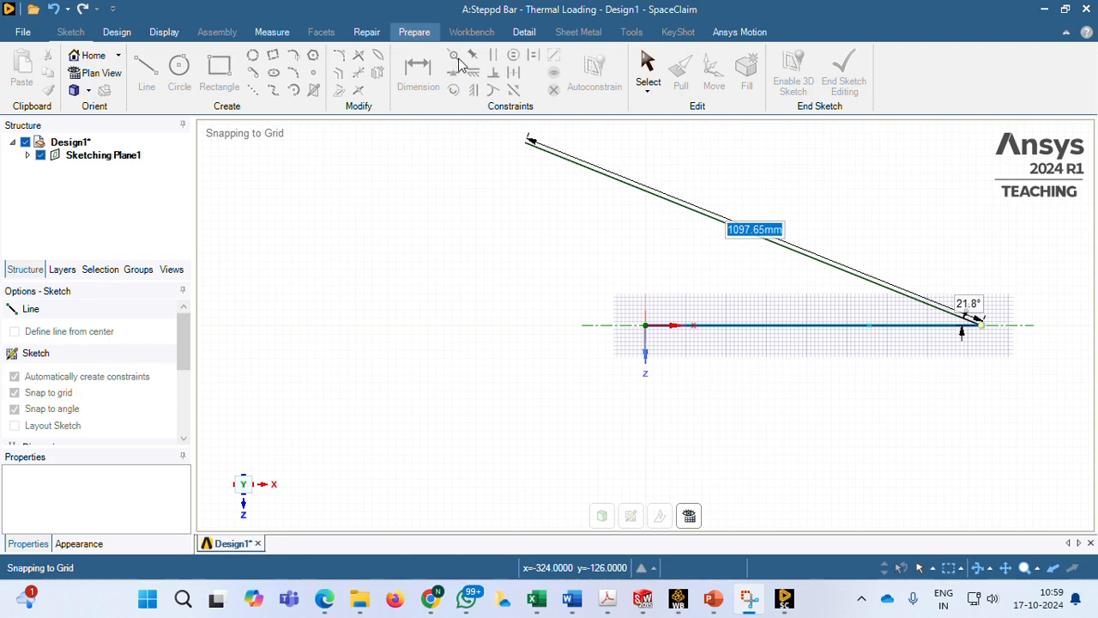
Add a solid Circle beam profile to the design and set its section area to 1000 mm²
left_click(581, 96)
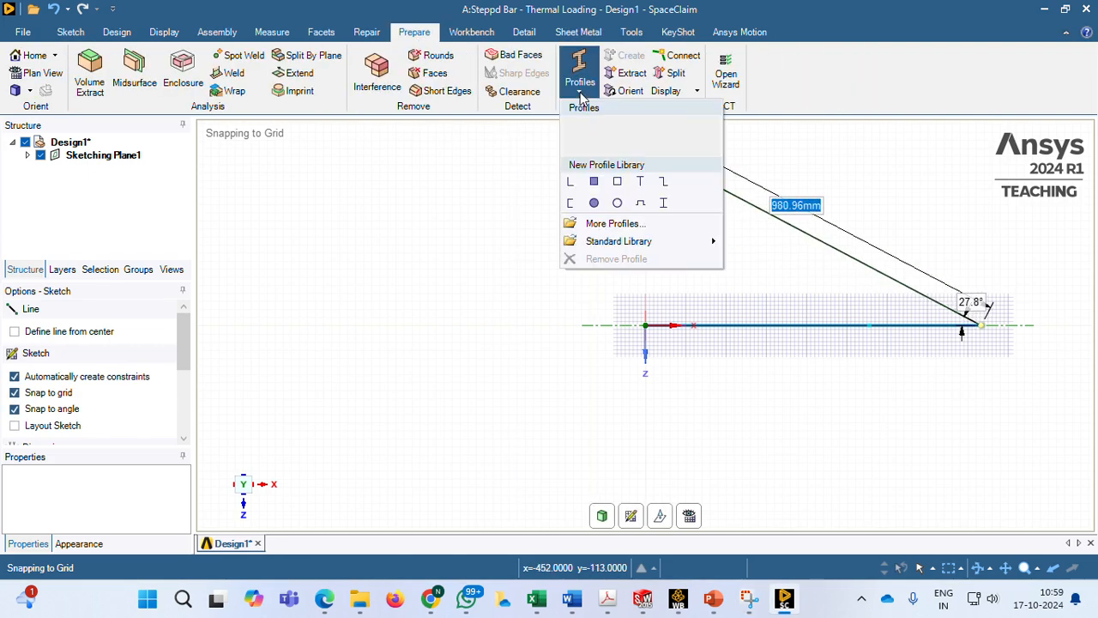
left_click(594, 204)
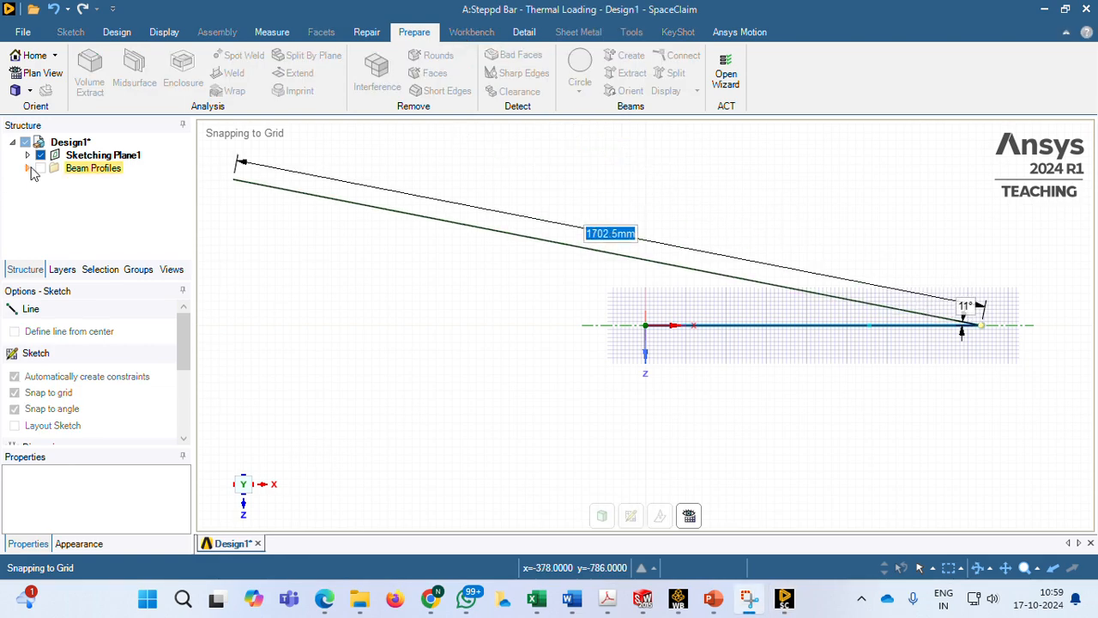
left_click(28, 169)
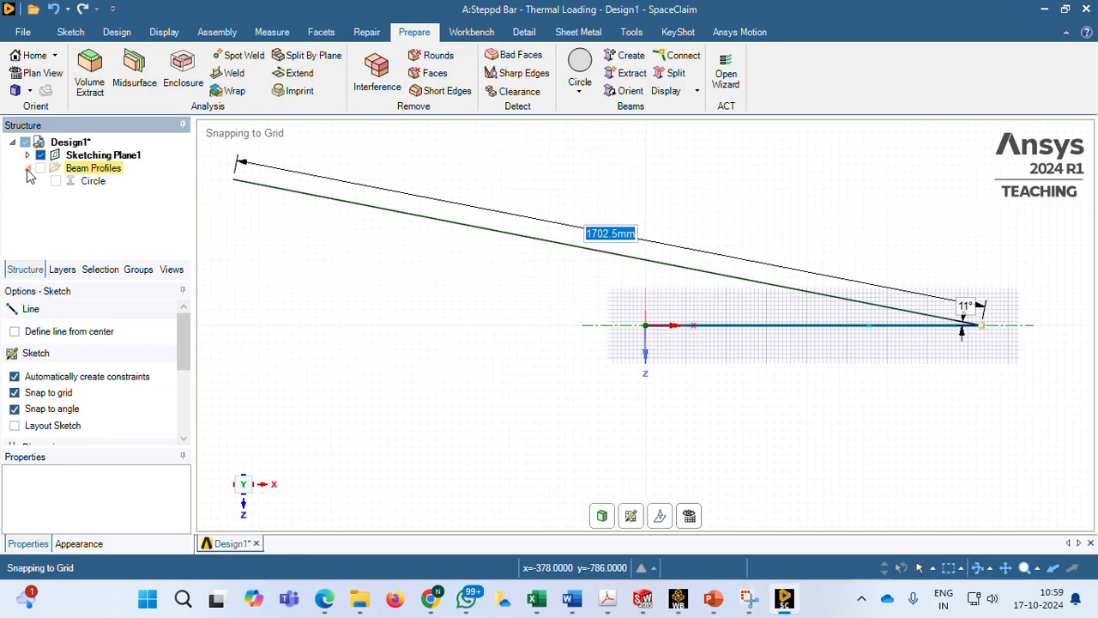
left_click(92, 182)
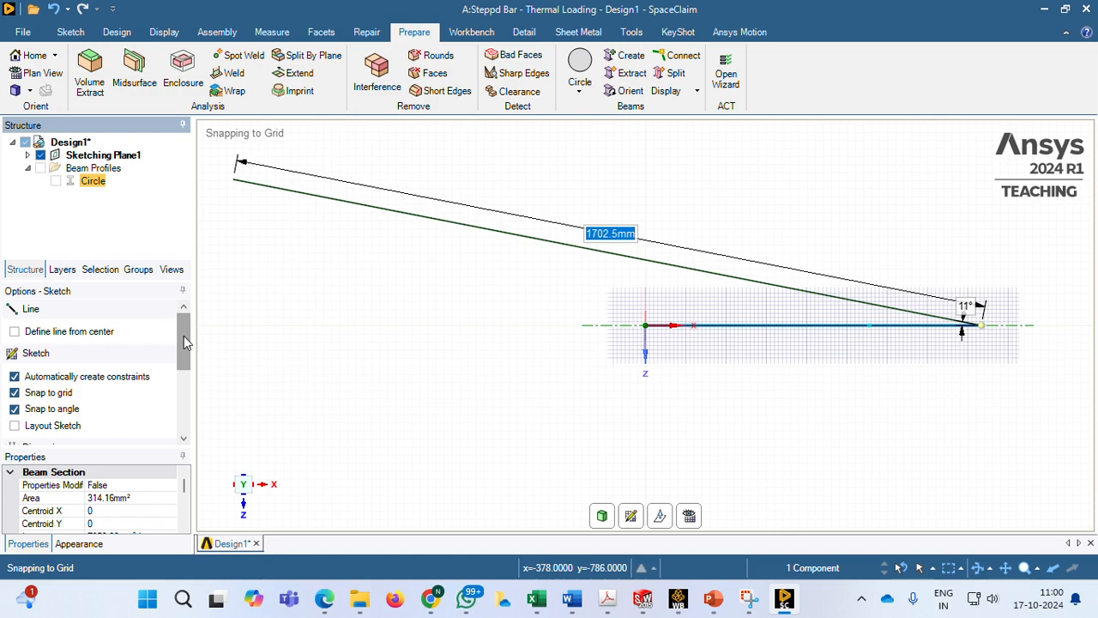
scroll(184, 336, "down", 1)
left_click(134, 498)
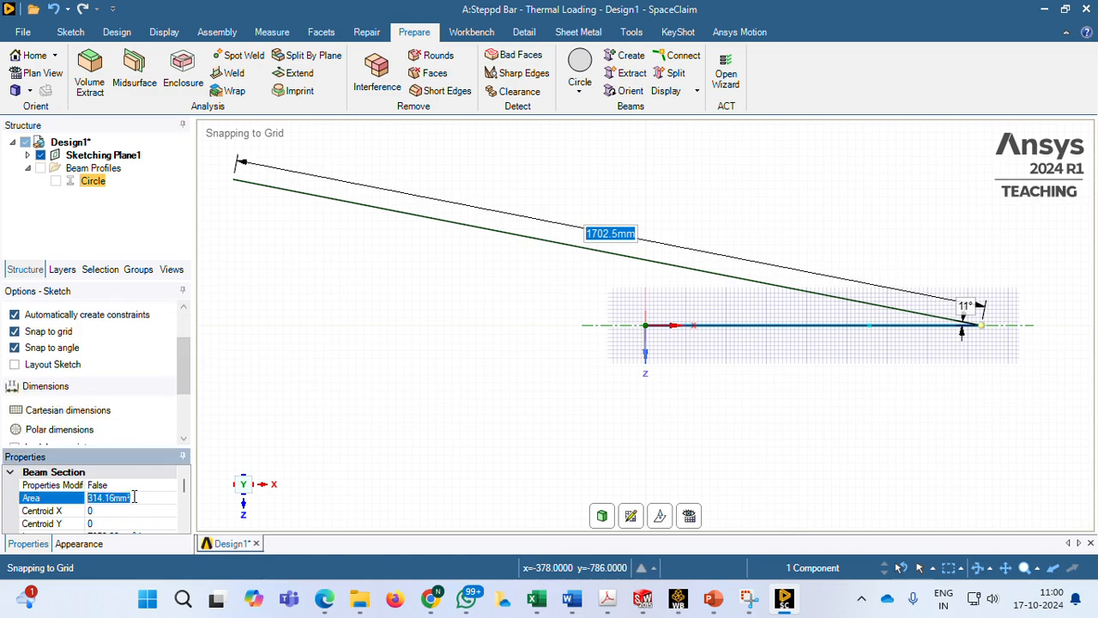
type("1000")
key("Return")
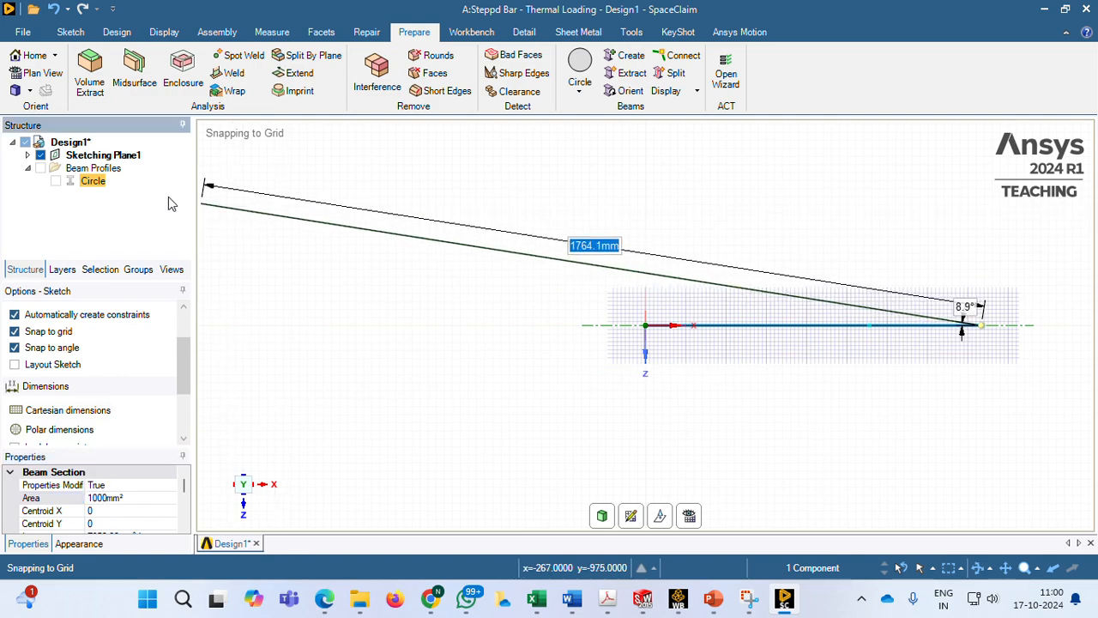
Add a second solid circle beam profile and set the section area of Circle2 to 250 mm²
left_click(581, 91)
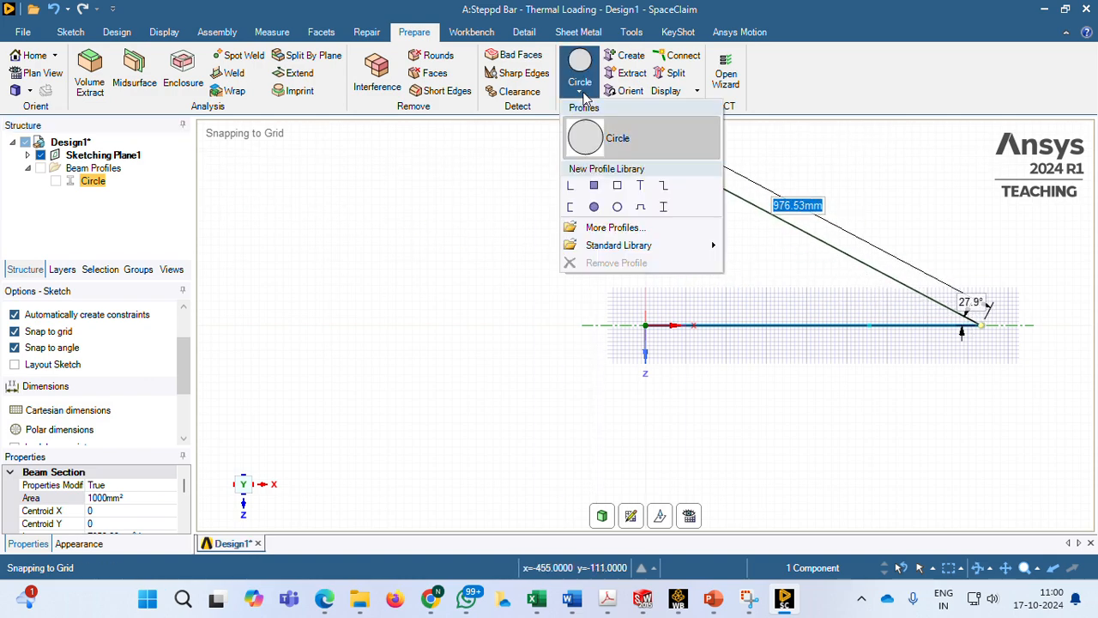
left_click(594, 208)
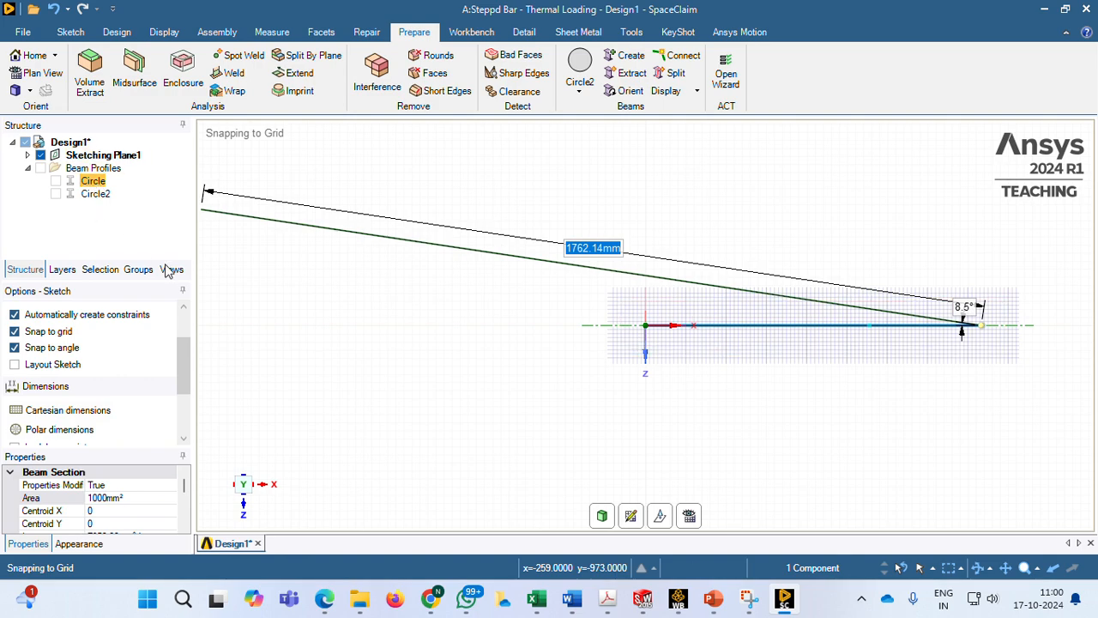
left_click(129, 497)
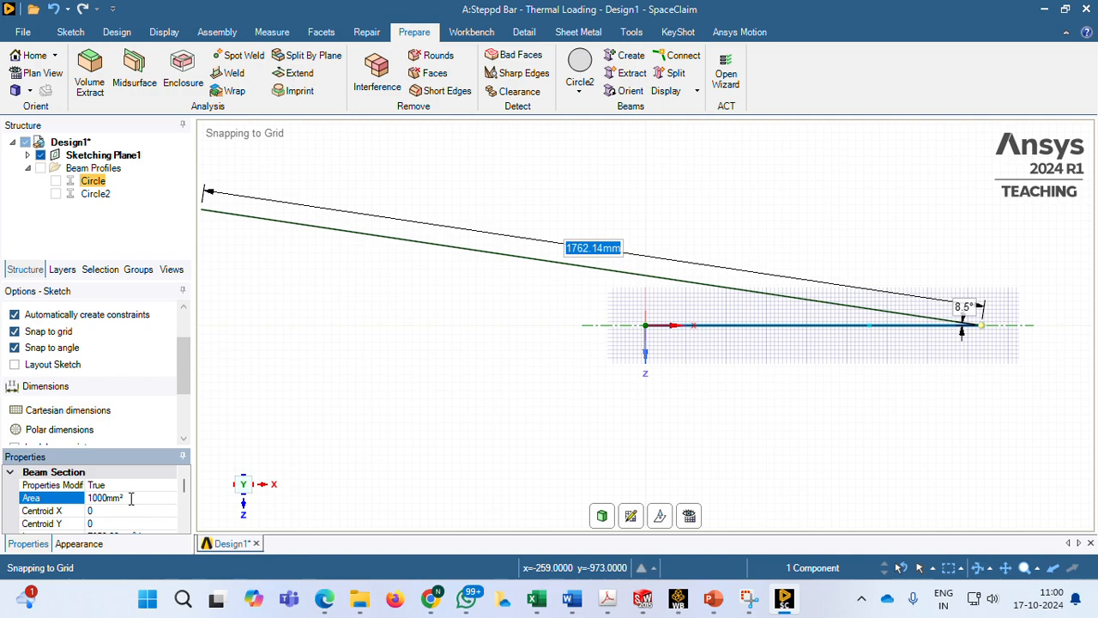
left_click(99, 194)
left_click(127, 497)
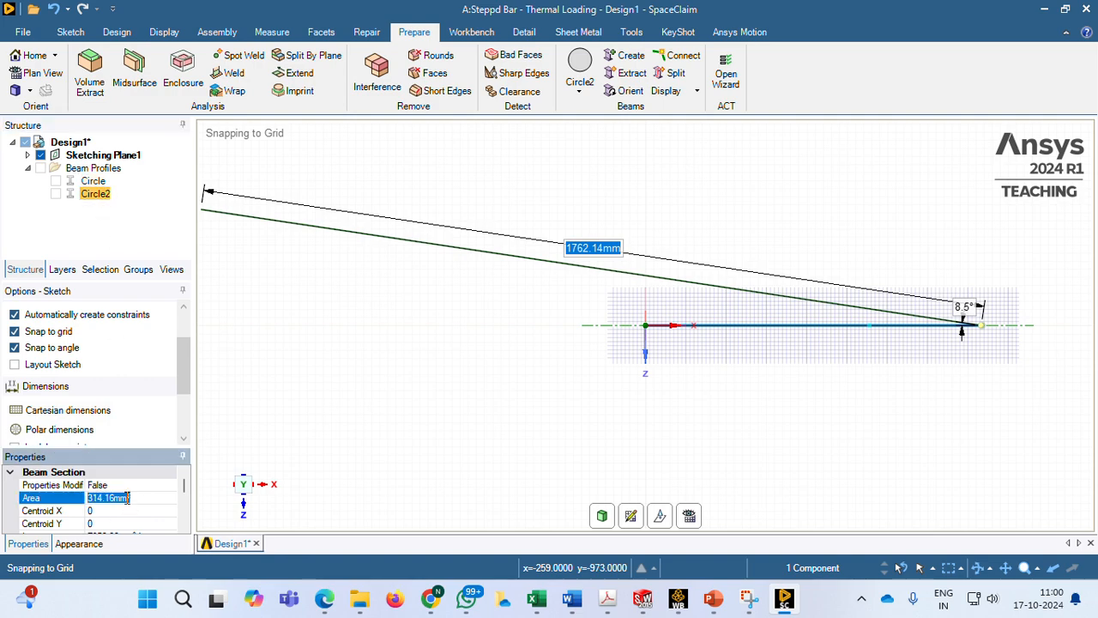
type("5")
type("50")
key("Return")
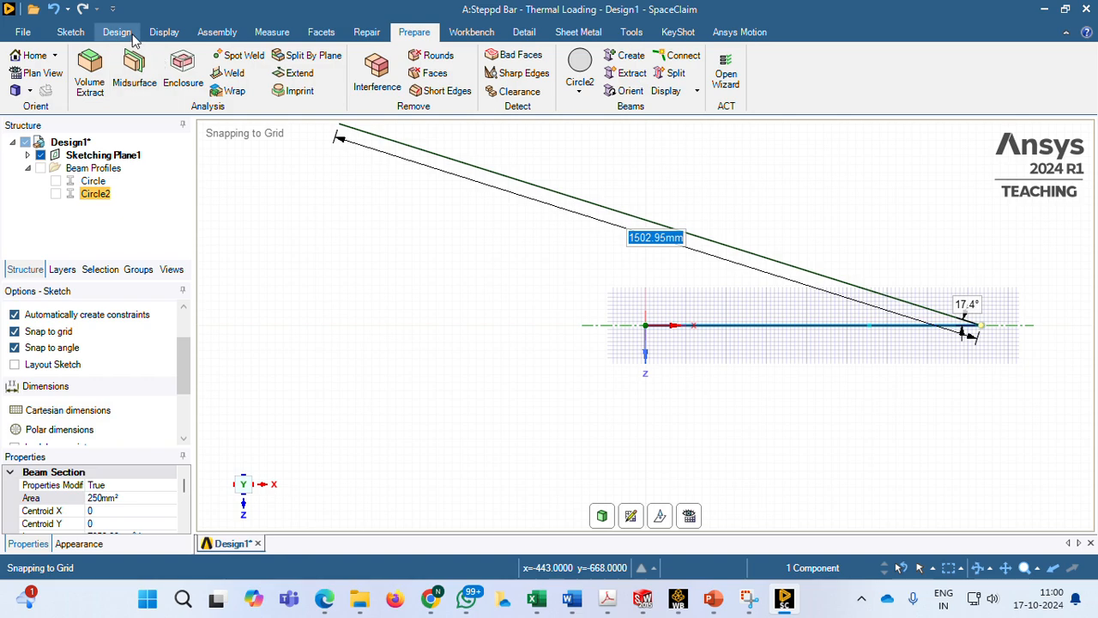
Finish the sketch and assign the 1000 mm² Circle beam profile to the 500 mm line
left_click(65, 34)
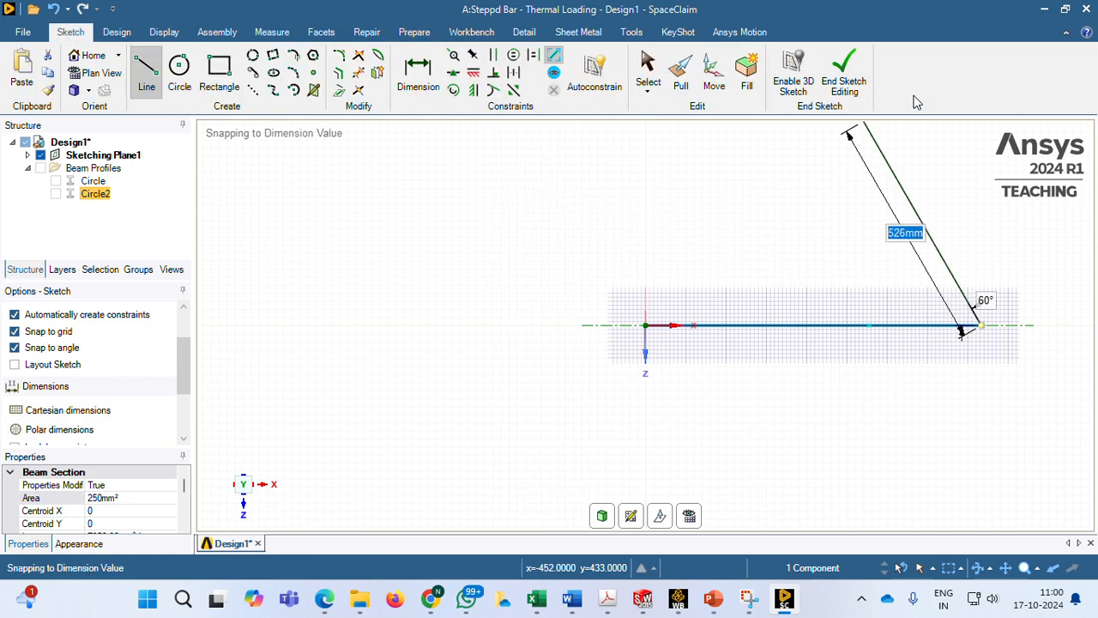
left_click(848, 76)
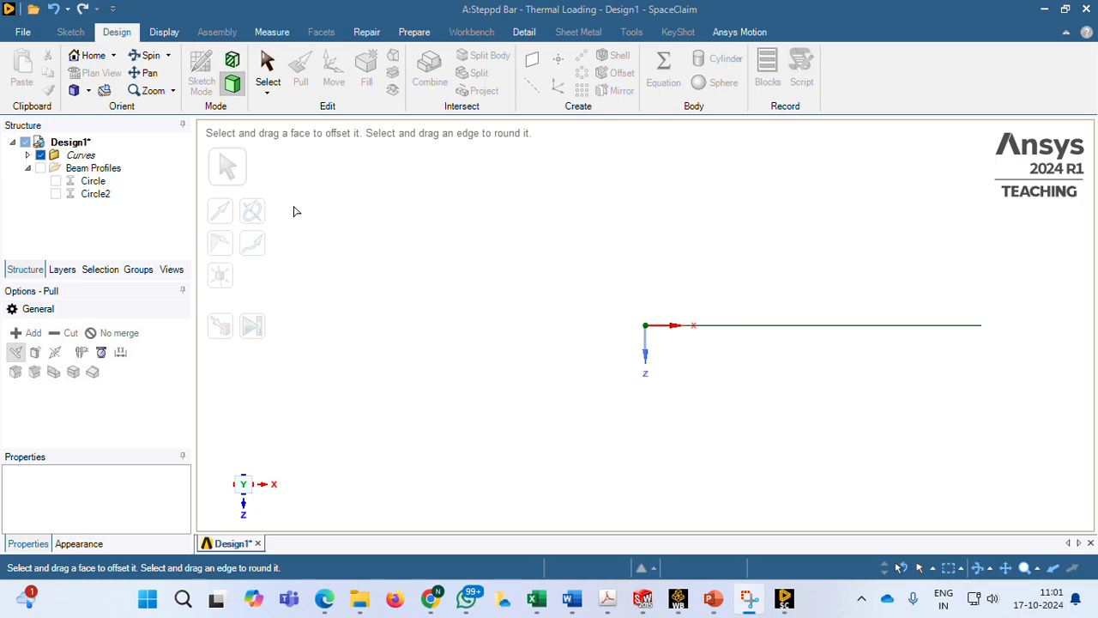
left_click(28, 156)
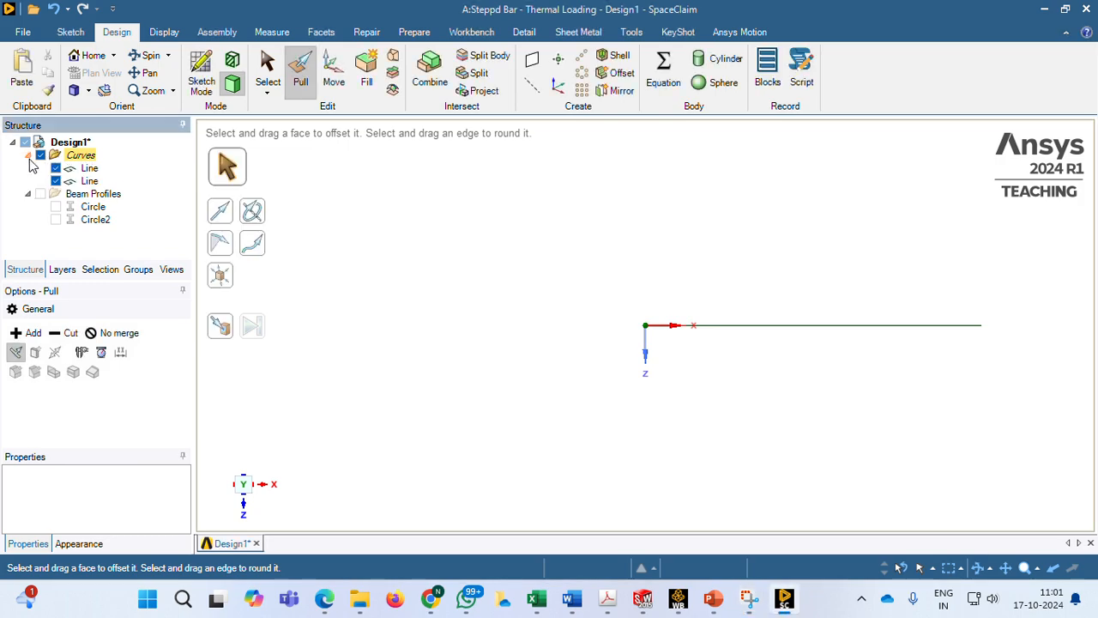
left_click(90, 169)
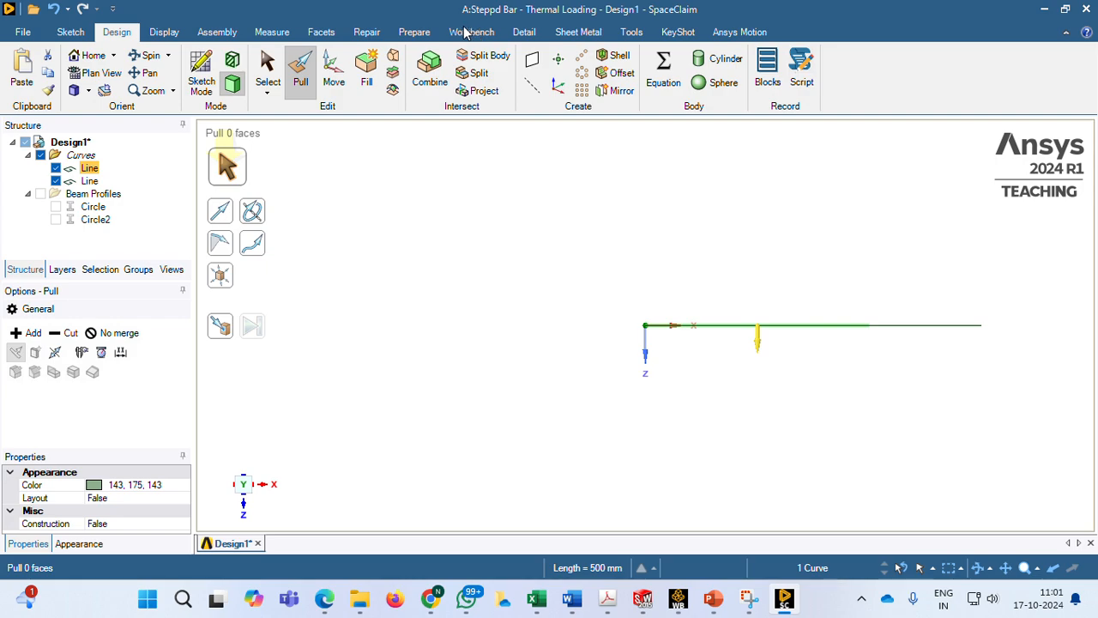
scroll(459, 36, "up", 1)
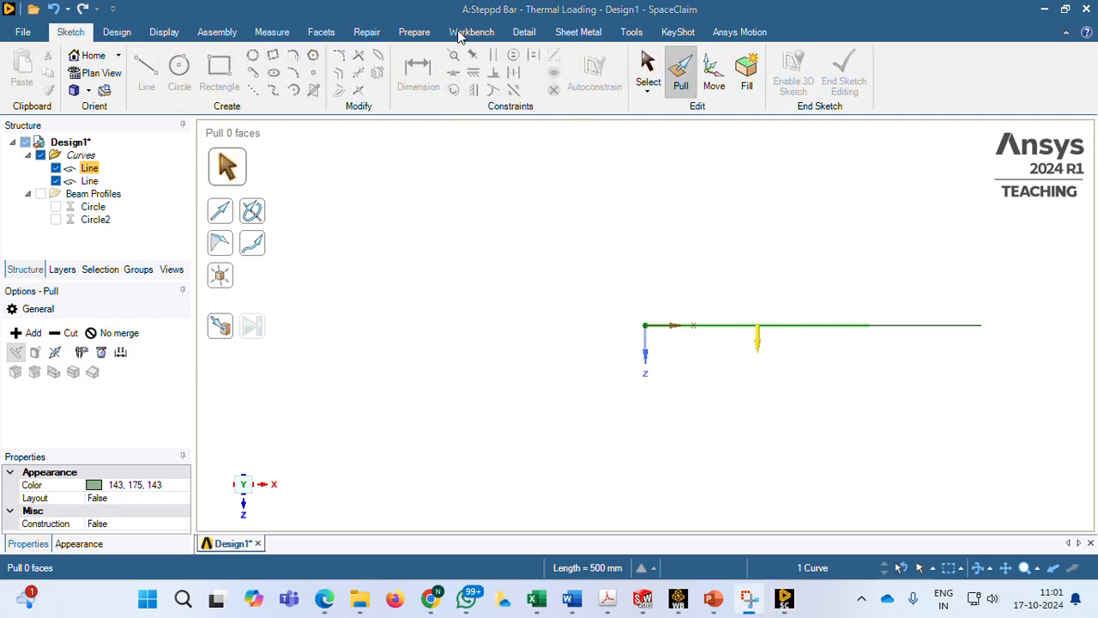
left_click(415, 33)
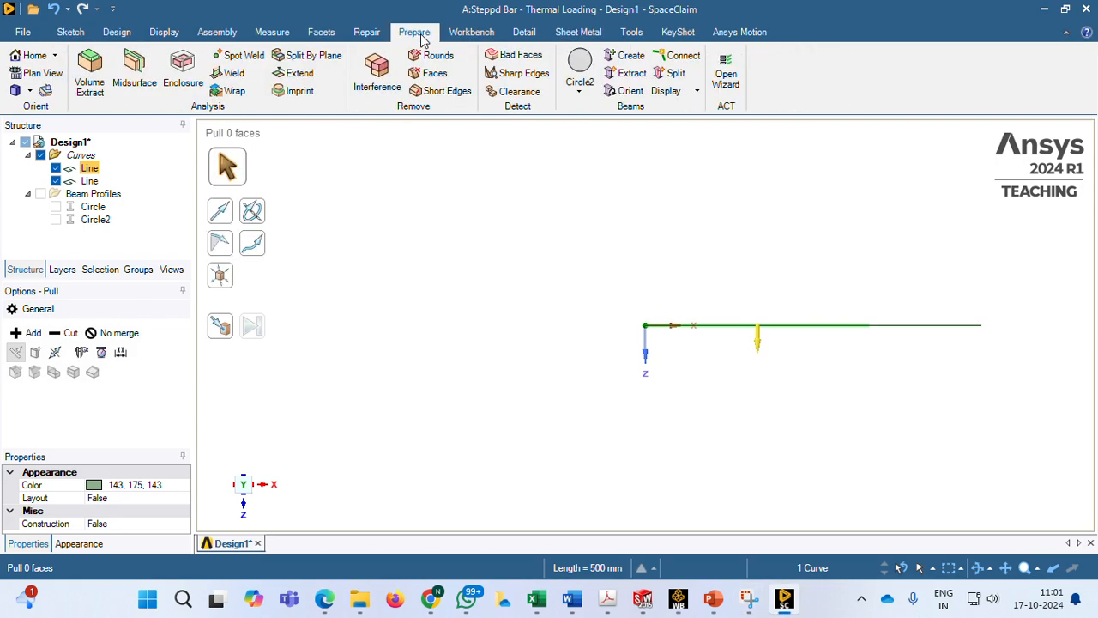
left_click(582, 94)
left_click(588, 135)
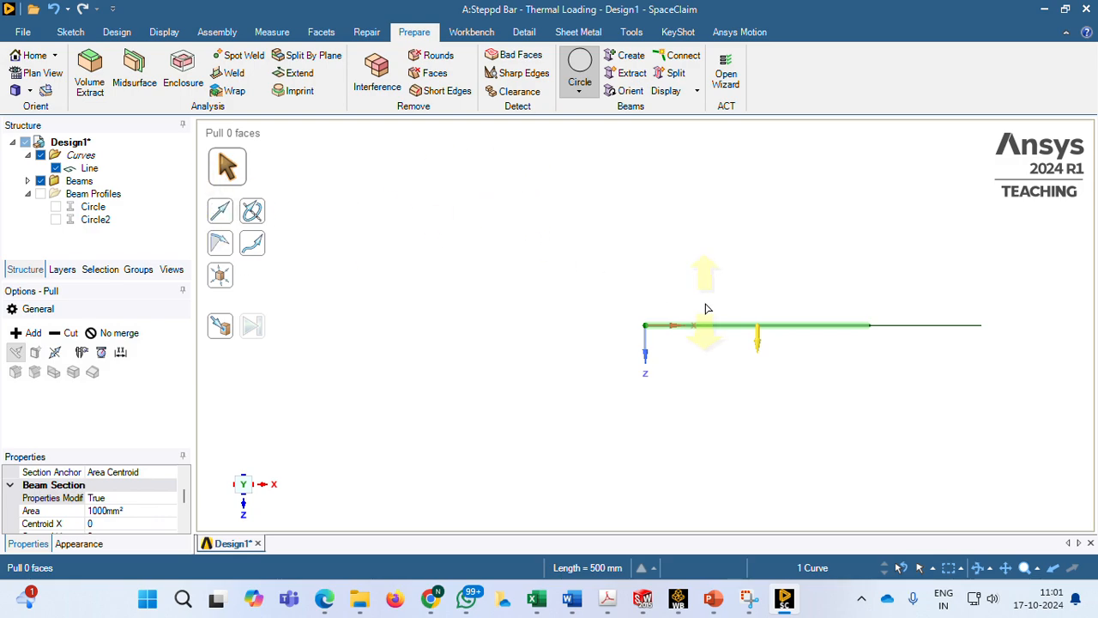
key("Escape")
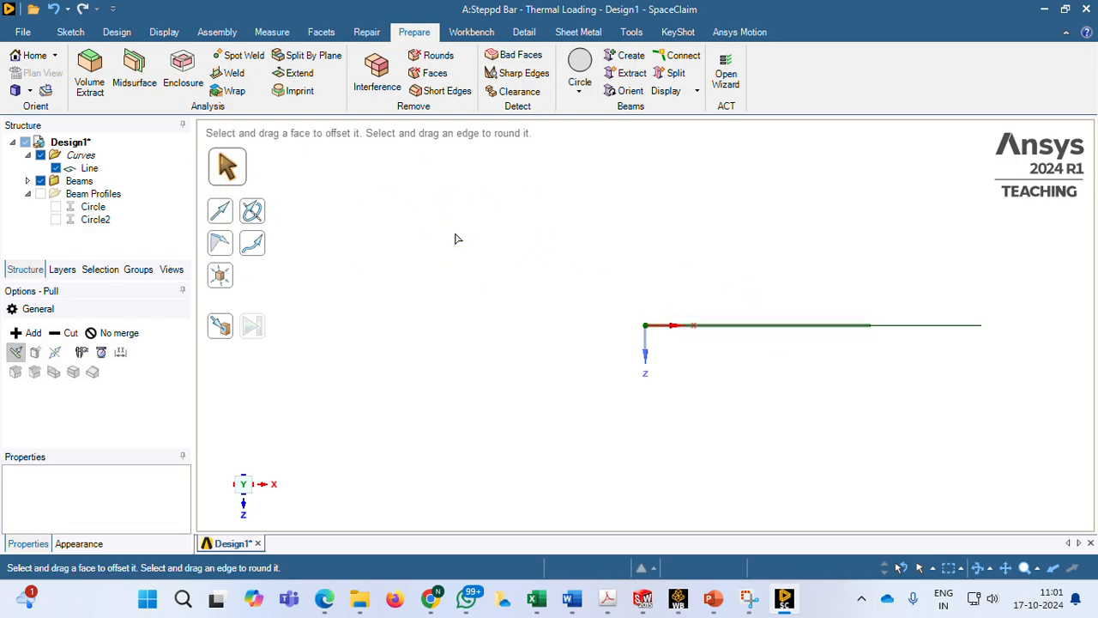
Assign the Circle2 beam profile to the remaining 250 mm line so it becomes a beam
left_click(89, 168)
left_click(91, 169)
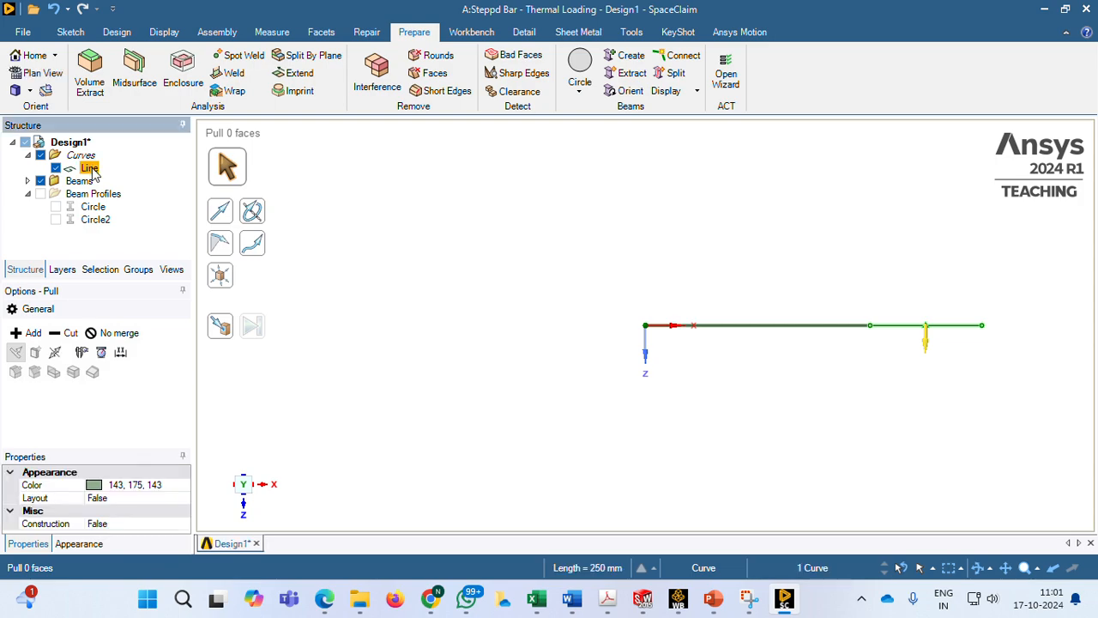
left_click(580, 91)
left_click(612, 183)
left_click(399, 206)
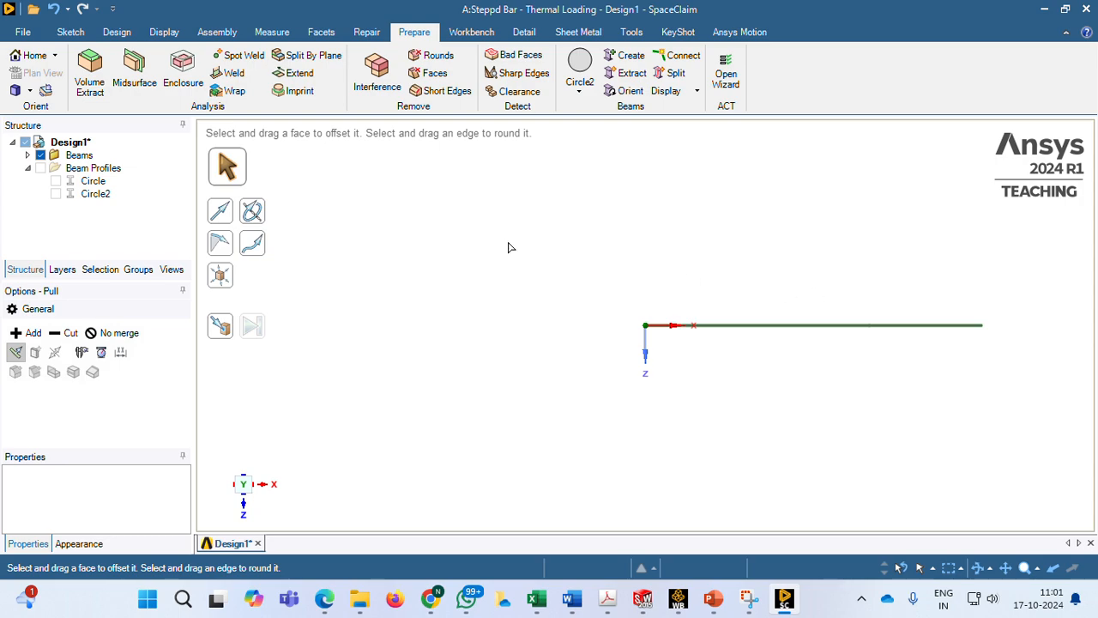
Set the Share Topology property of Design1 to Share
left_click(463, 36)
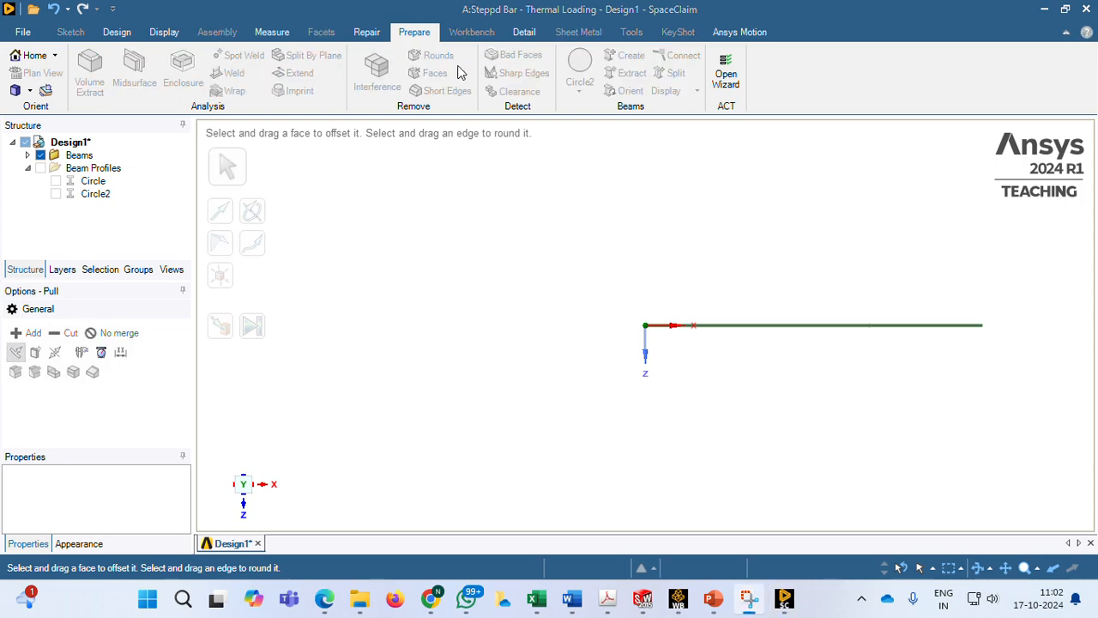
left_click(72, 146)
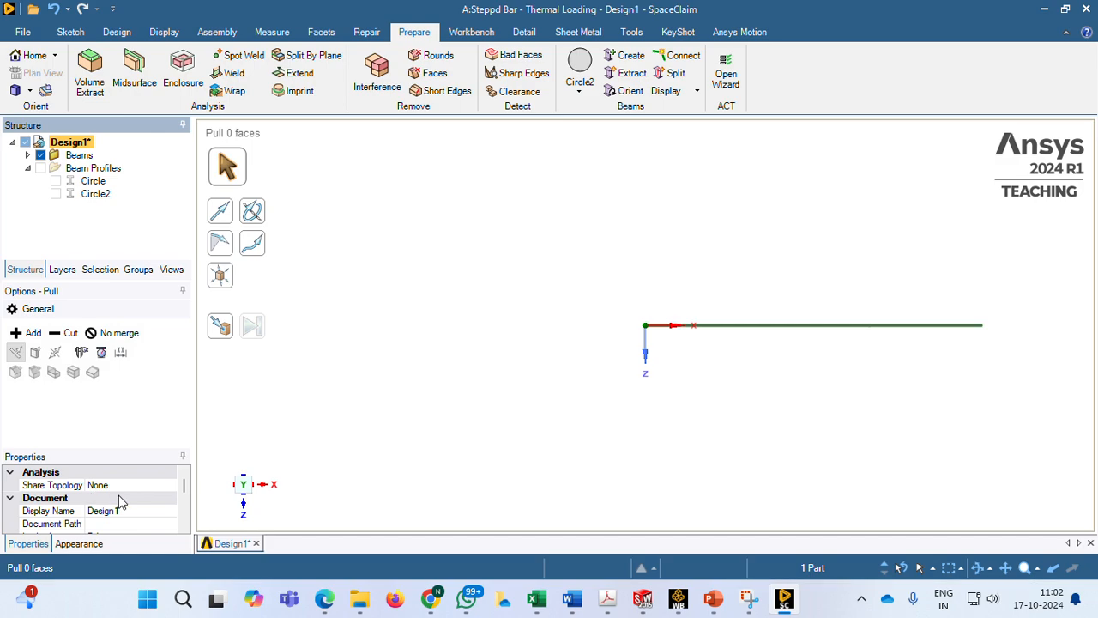
left_click(163, 486)
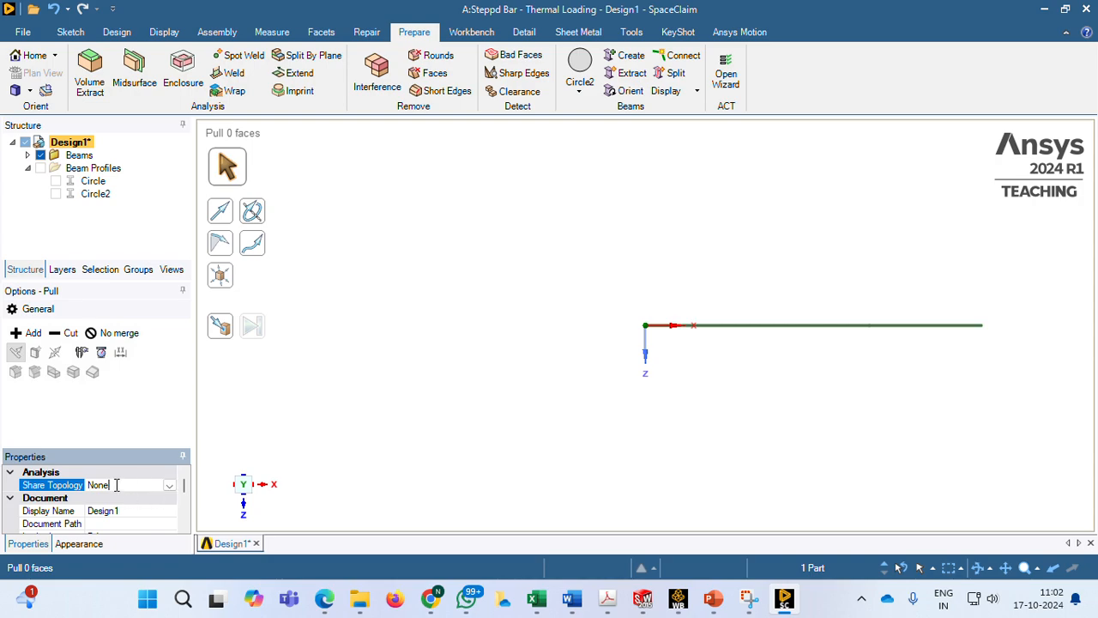
left_click(169, 486)
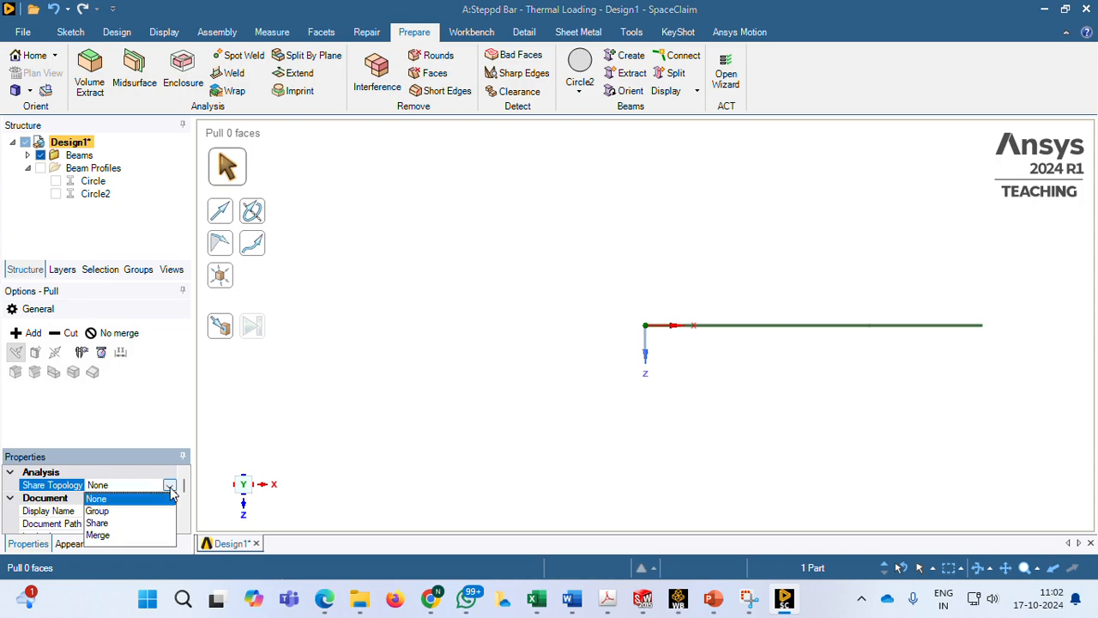
left_click(108, 524)
left_click(274, 387)
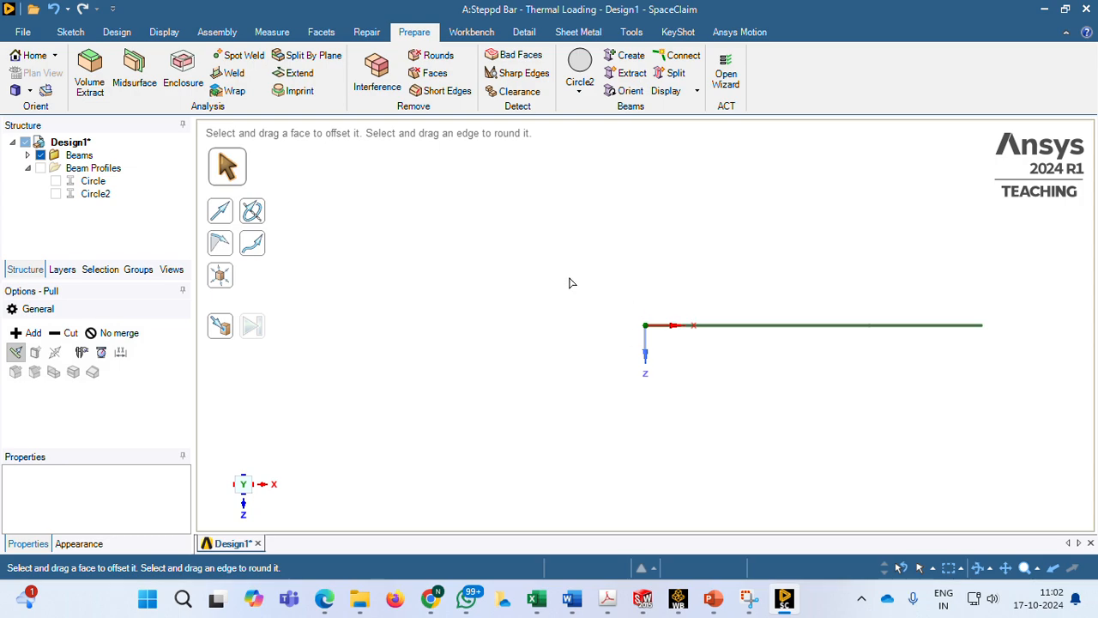
Switch to Workbench and open the Model cell of the Steady-State Thermal system for editing in Mechanical
left_click(677, 598)
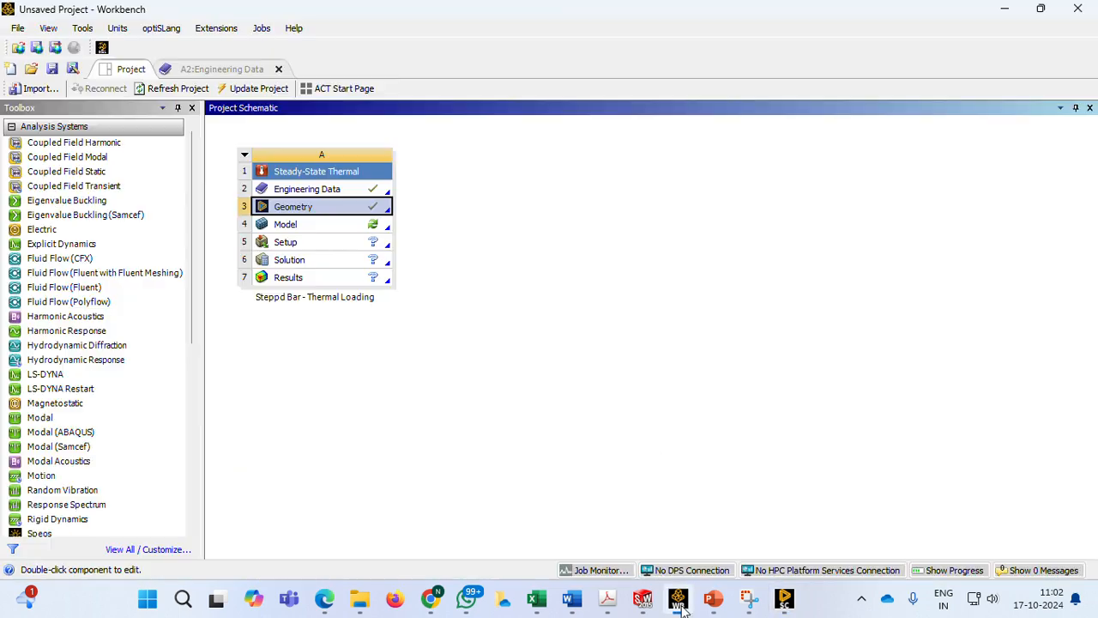
left_click(324, 376)
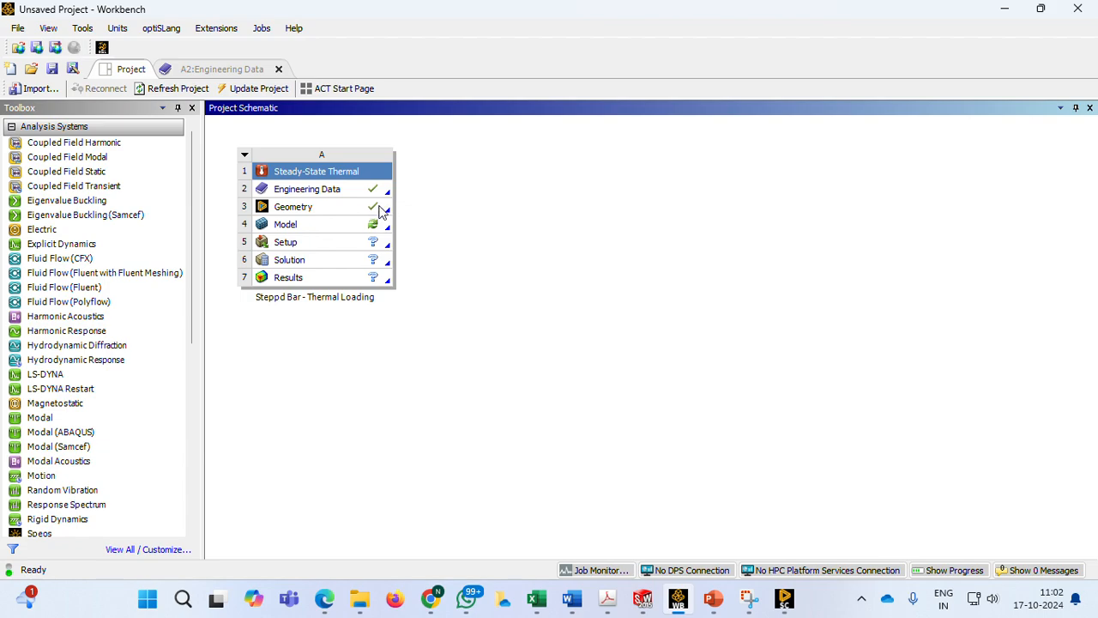
left_click(299, 228)
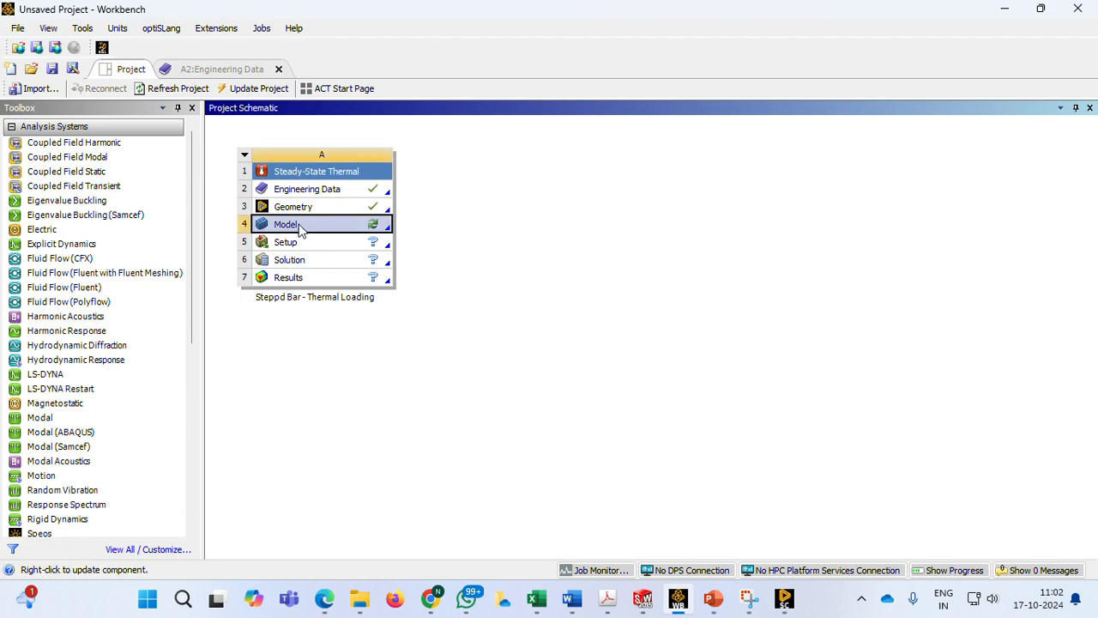
right_click(299, 229)
left_click(329, 235)
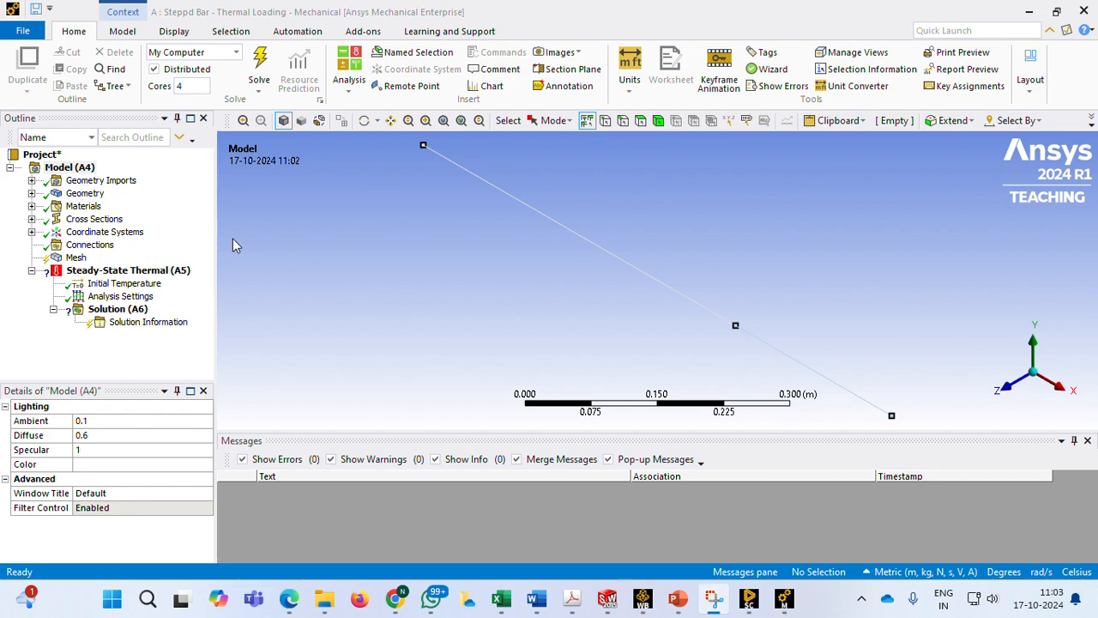
Check the material assigned to Beam (Circle) against the stepped bar problem statement in the PowerPoint slide
left_click(32, 193)
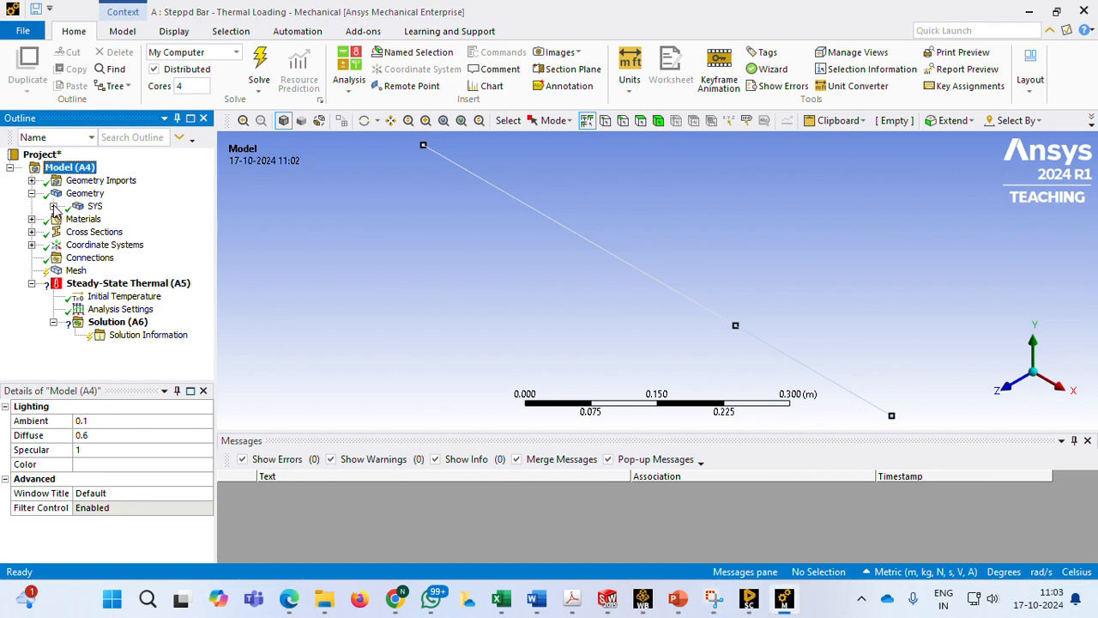
left_click(53, 205)
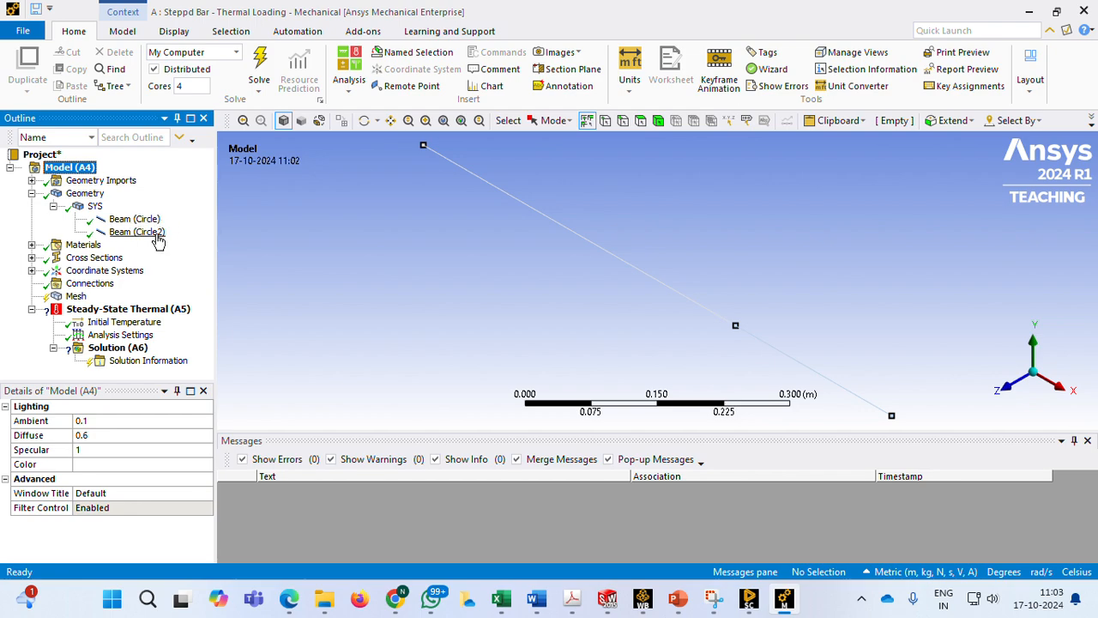
left_click(129, 220)
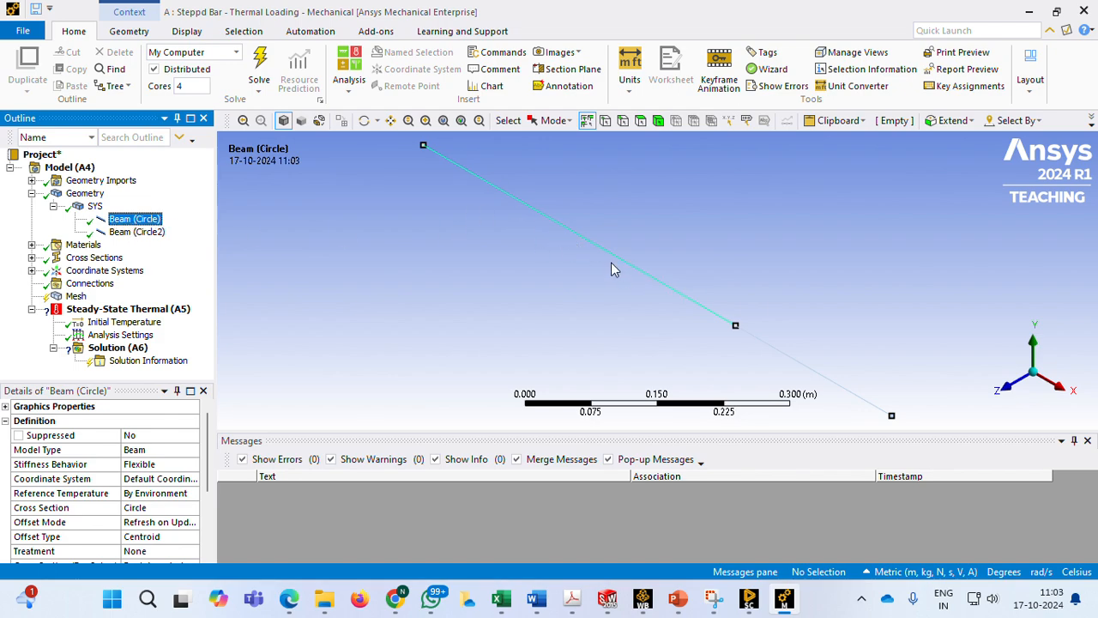
scroll(128, 480, "down", 2)
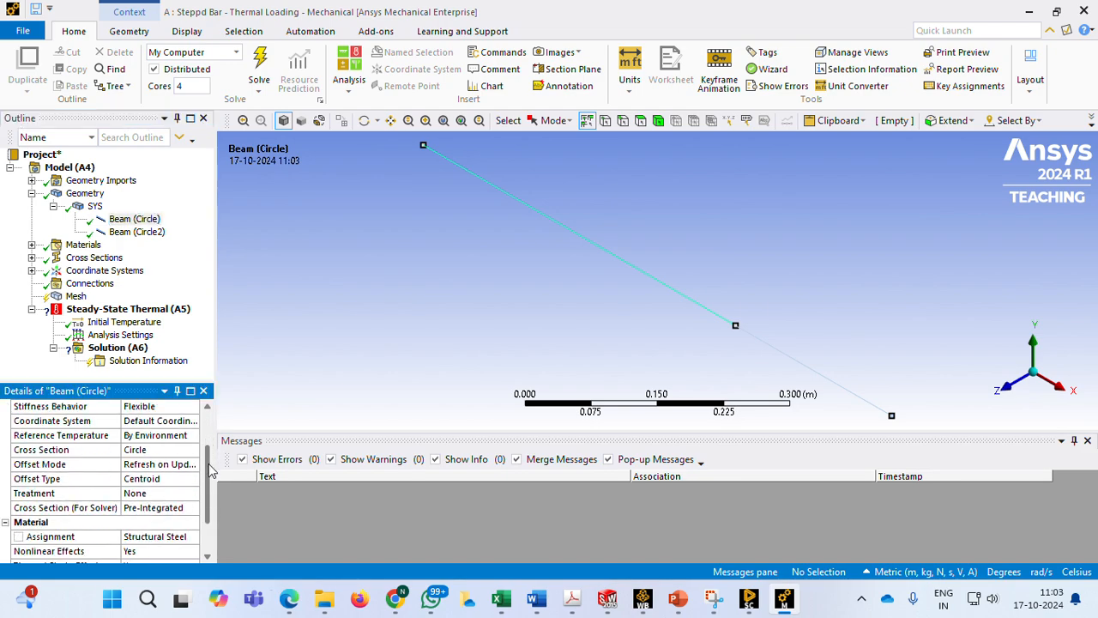
left_click(678, 598)
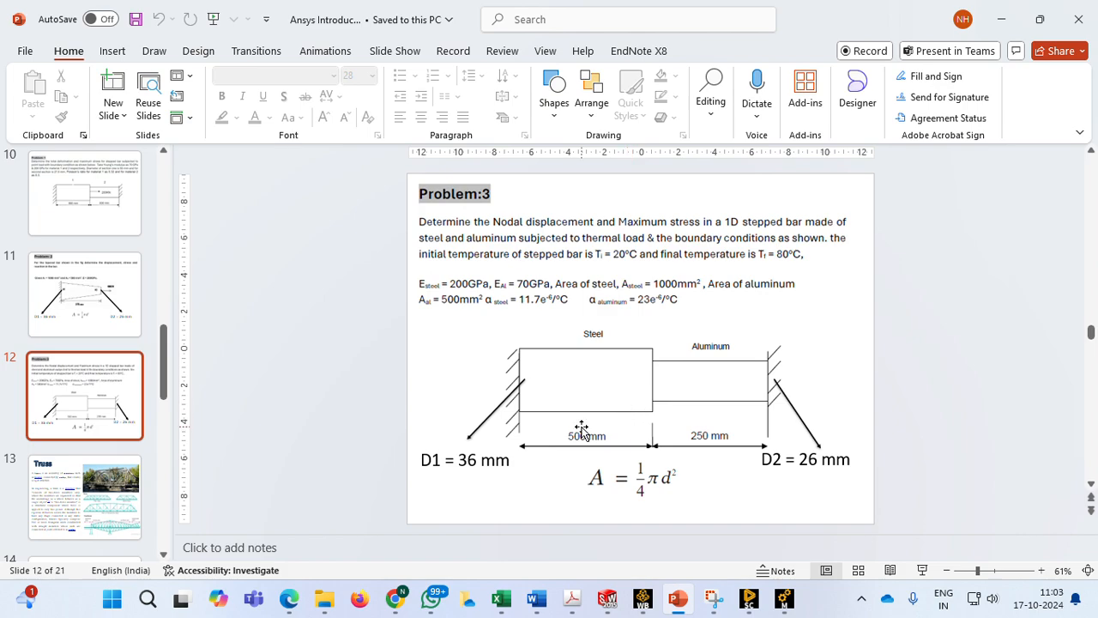
left_click(678, 597)
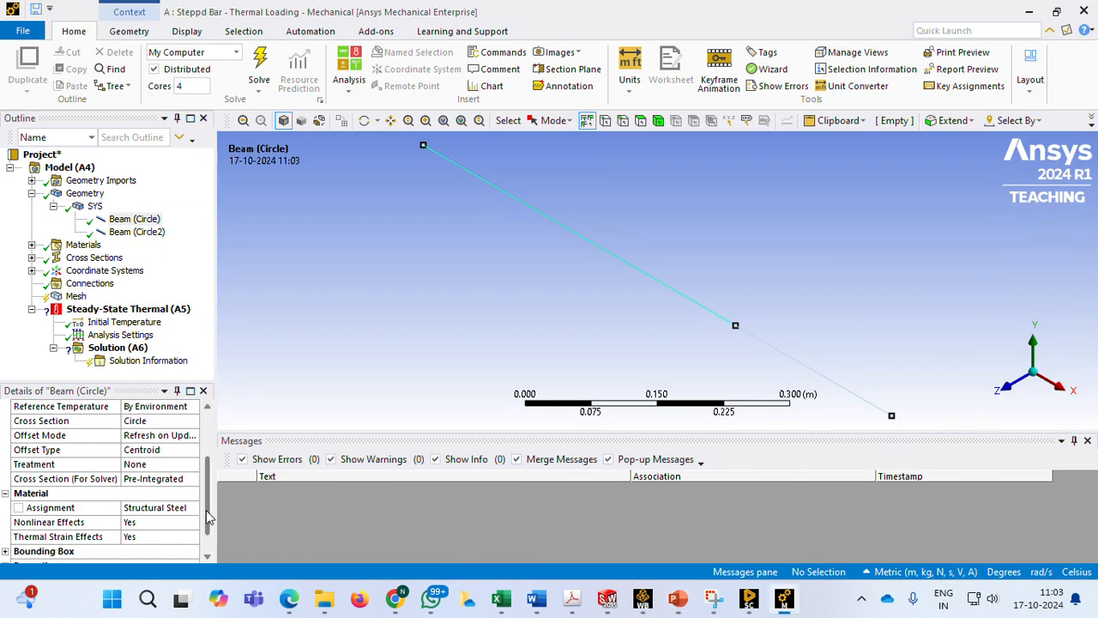
Assign Aluminum Alloy as the material of Beam (Circle2)
left_click(137, 232)
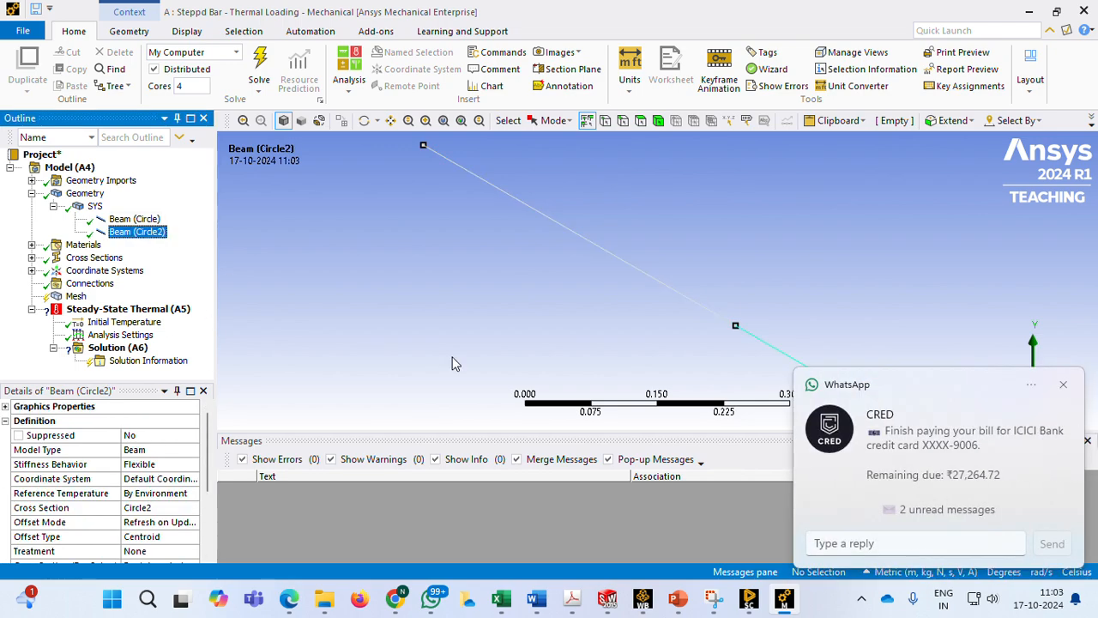
left_click(1064, 387)
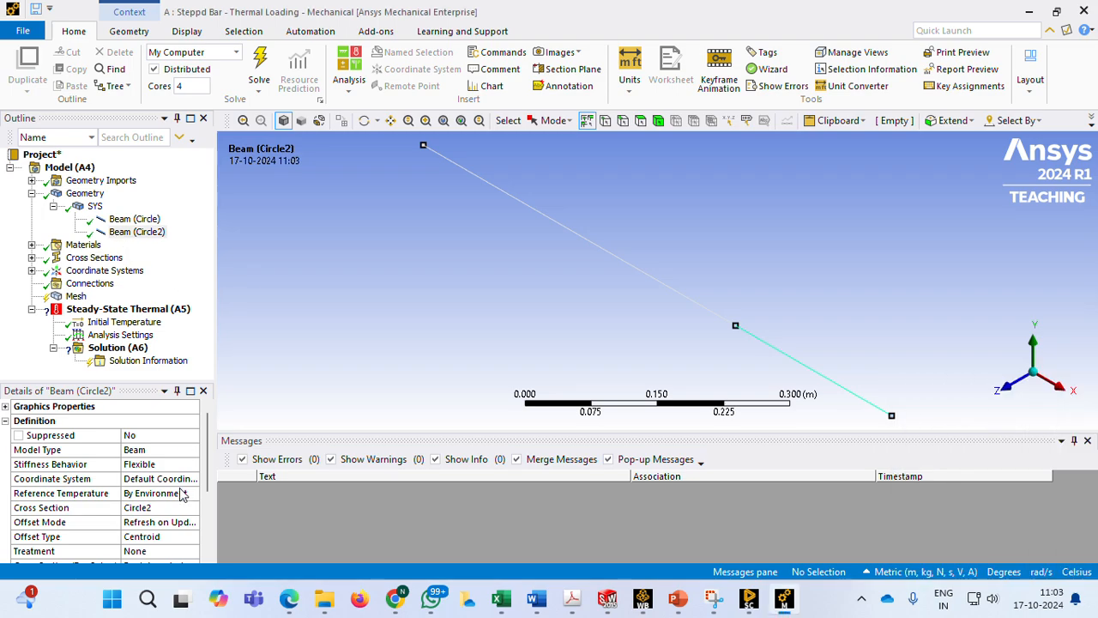
scroll(204, 500, "down", 1)
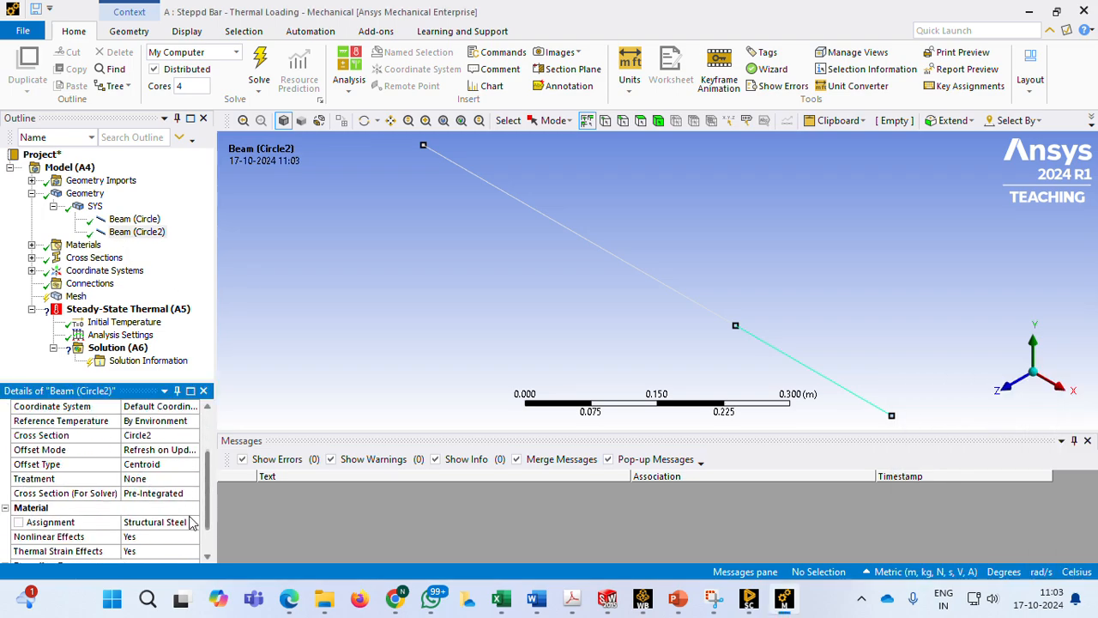
left_click(163, 522)
left_click(193, 522)
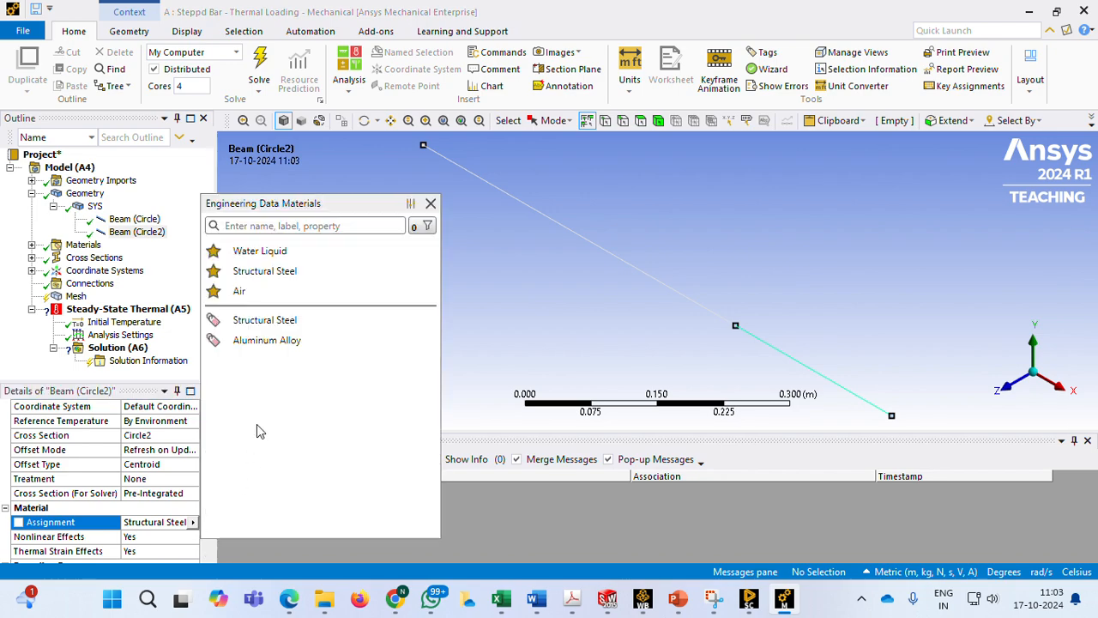
left_click(279, 343)
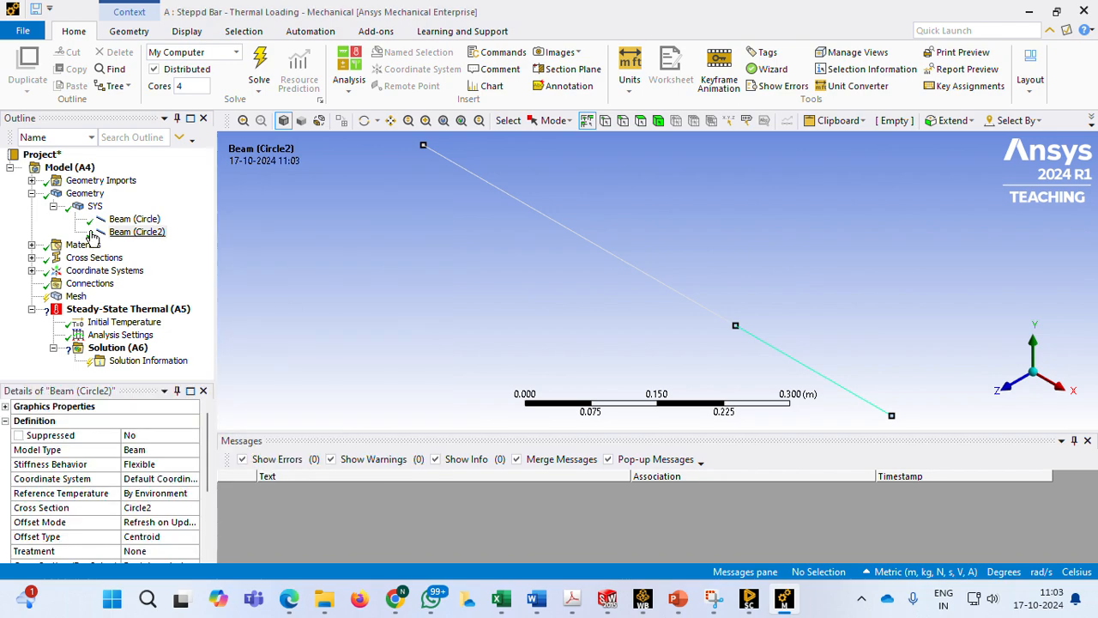
Look over the model's material data and generate the mesh of the stepped bar with default settings
left_click(31, 194)
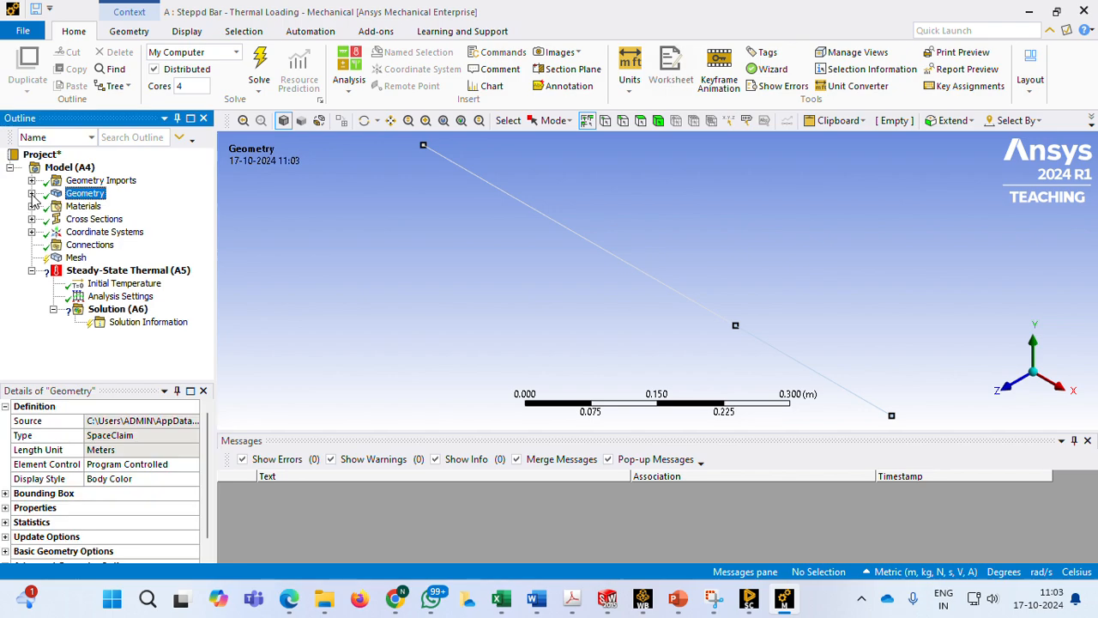
left_click(86, 207)
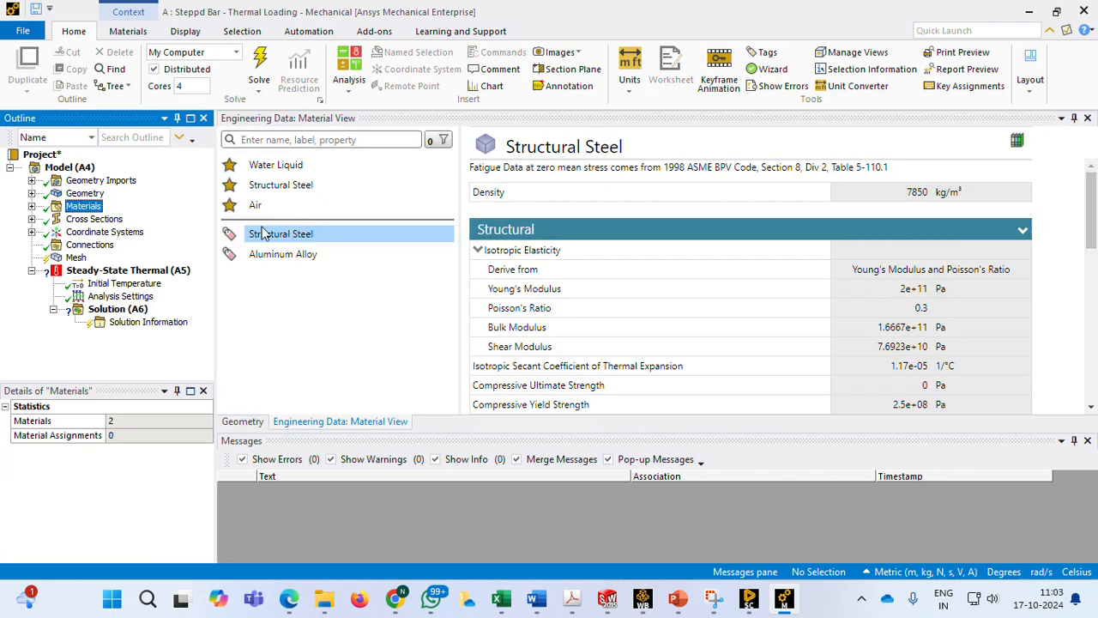
left_click(32, 206)
left_click(31, 207)
left_click(76, 259)
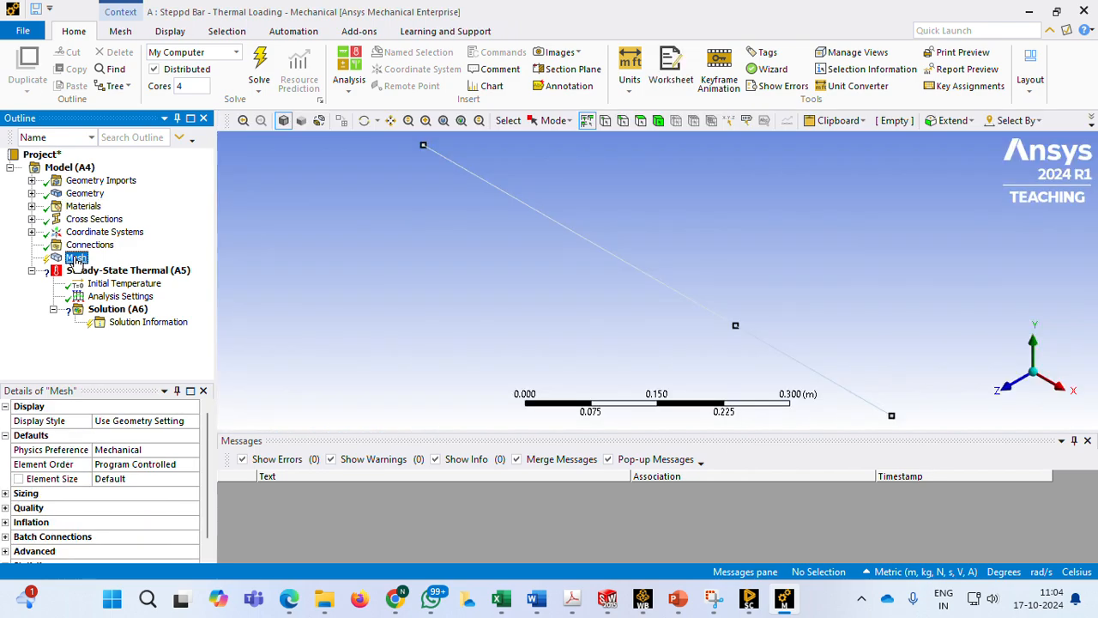
right_click(76, 260)
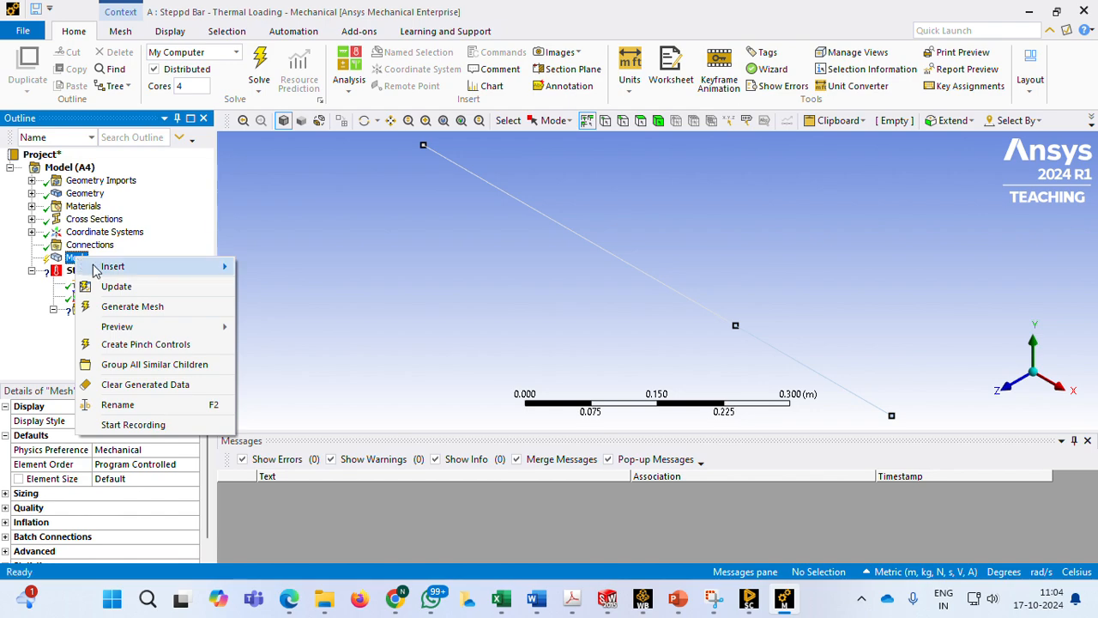
left_click(137, 307)
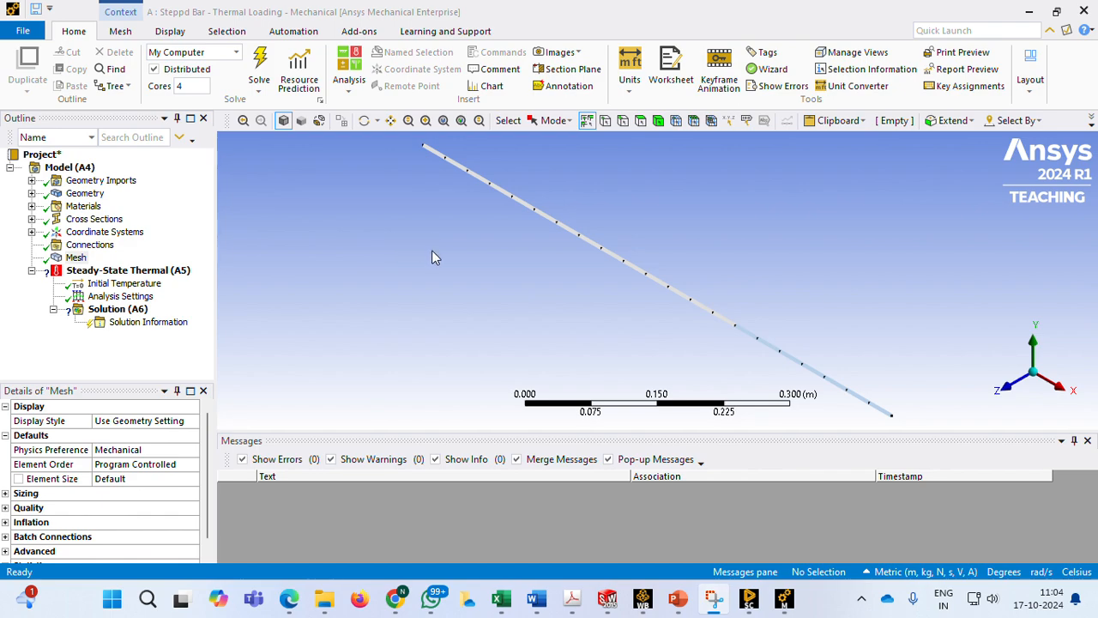
Insert a Temperature load in the Steady-State Thermal analysis and scope it to the 500 mm beam edge
middle_click_drag(437, 205, 482, 200)
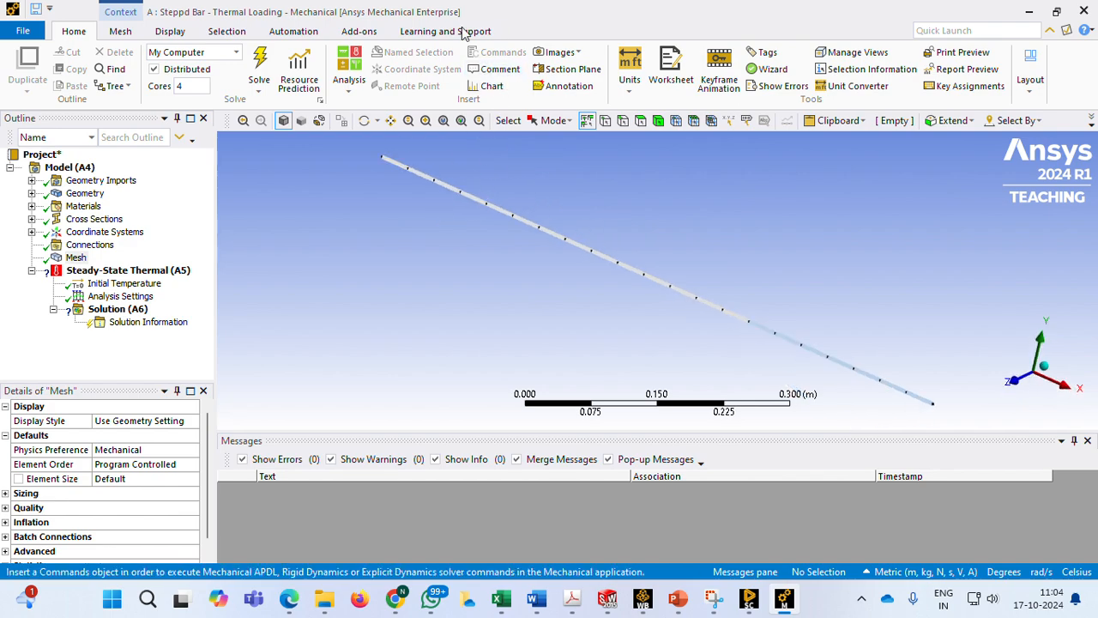
right_click(337, 206)
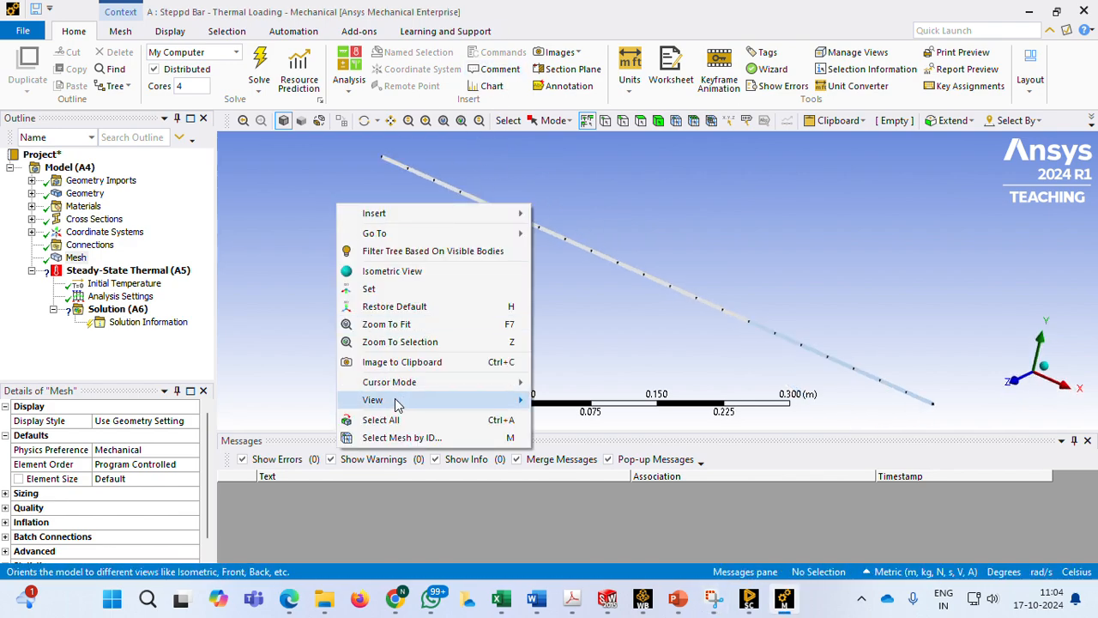
mouse_move(400, 400)
left_click(586, 403)
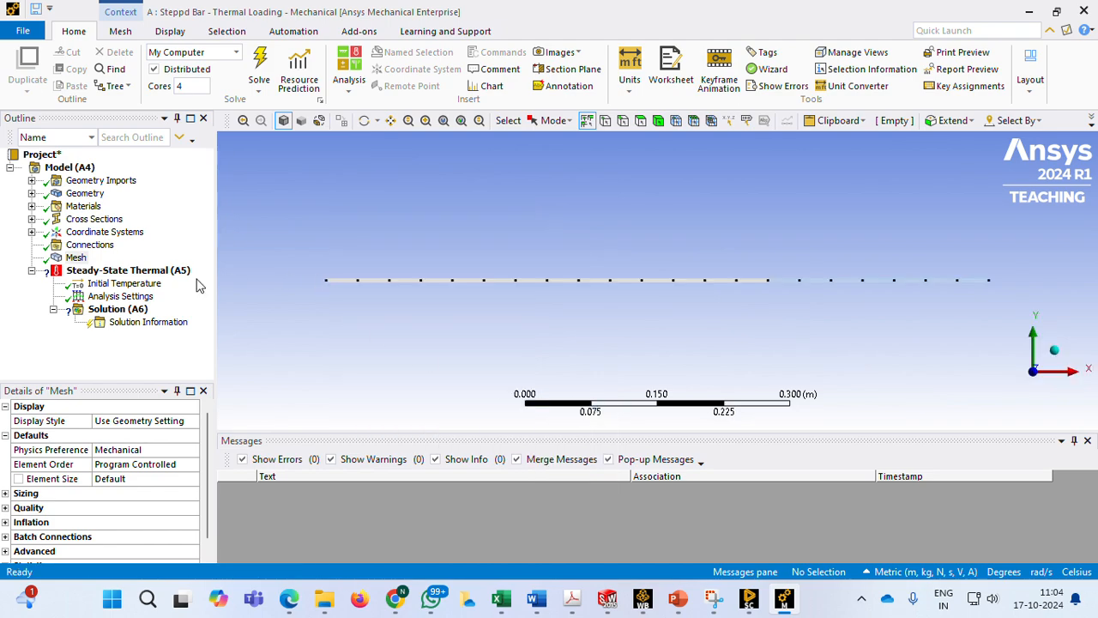
left_click(154, 273)
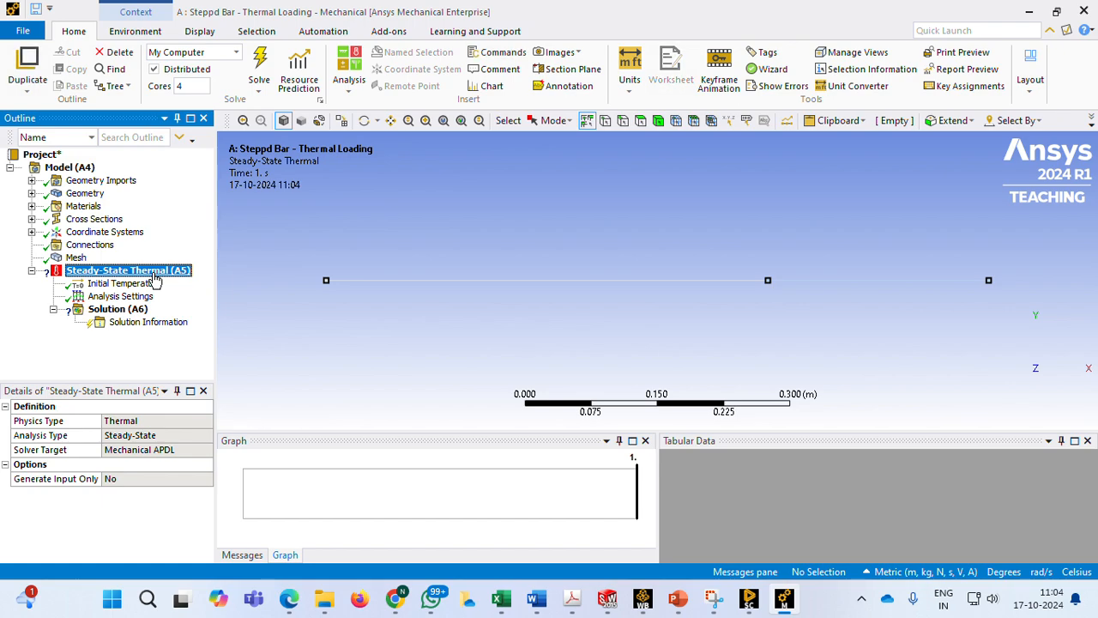
right_click(156, 276)
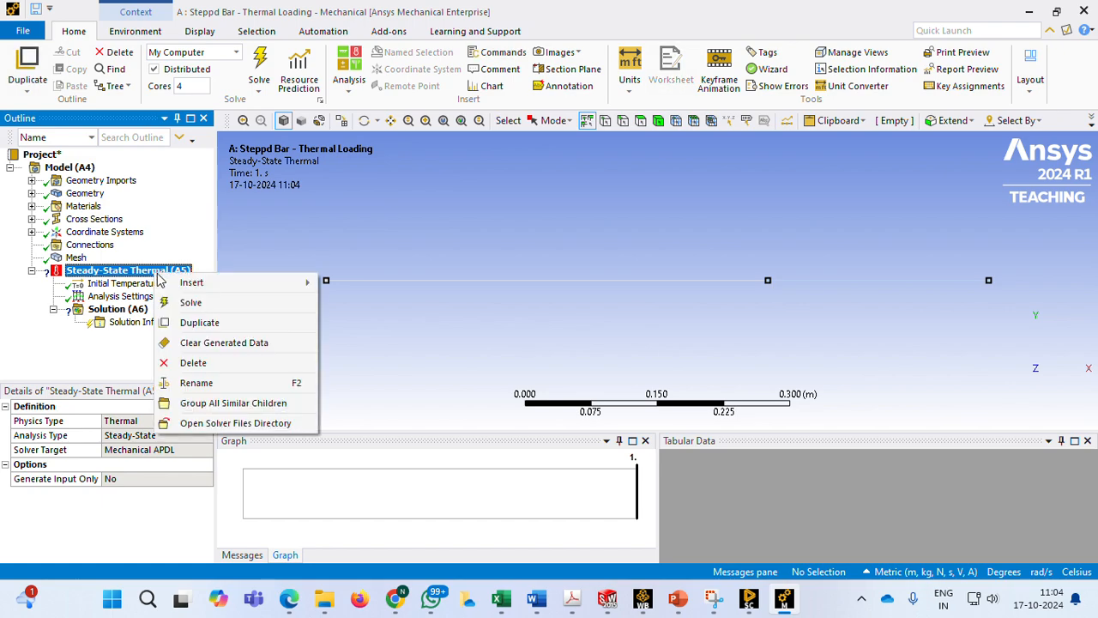
mouse_move(193, 283)
left_click(367, 286)
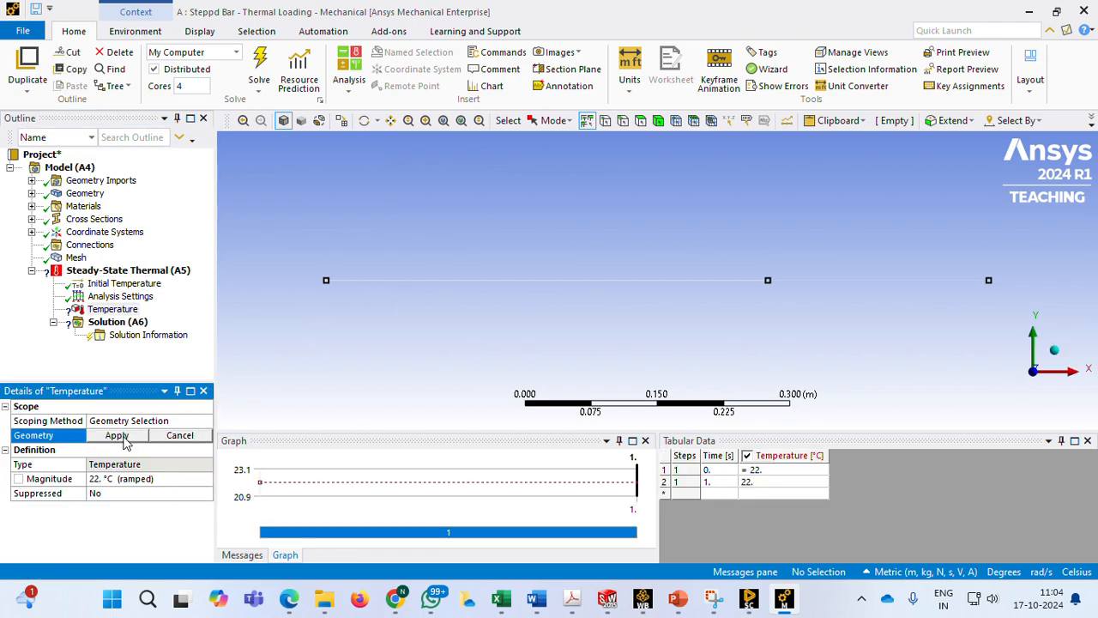
left_click(432, 280)
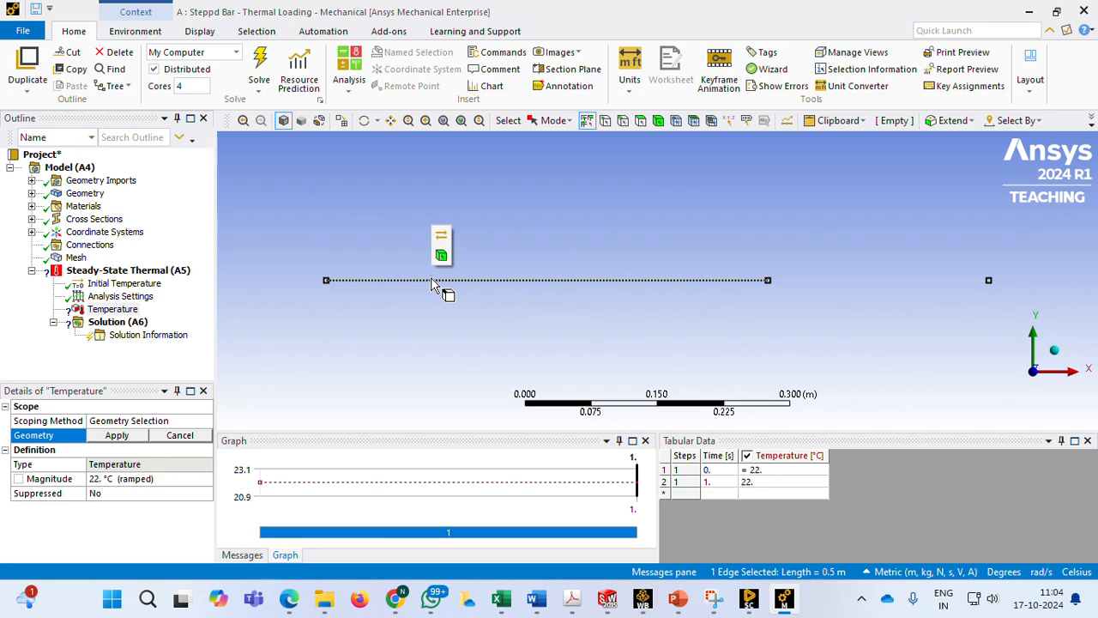
left_click(128, 435)
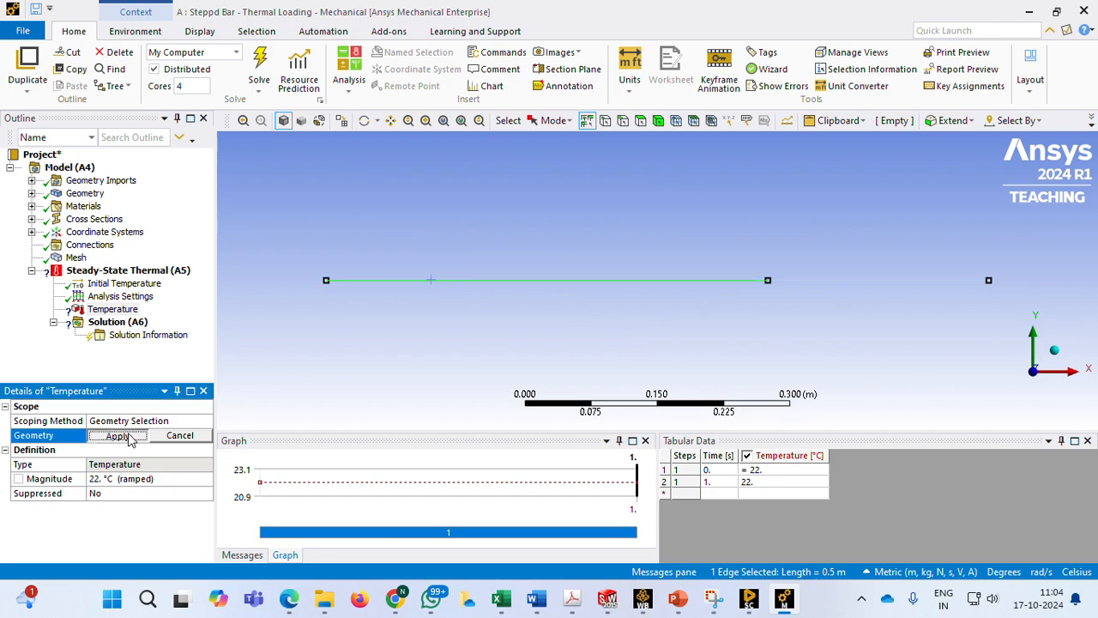
Set the magnitude of the Temperature load on the 500 mm beam edge to 80 °C
left_click(147, 480)
type("80")
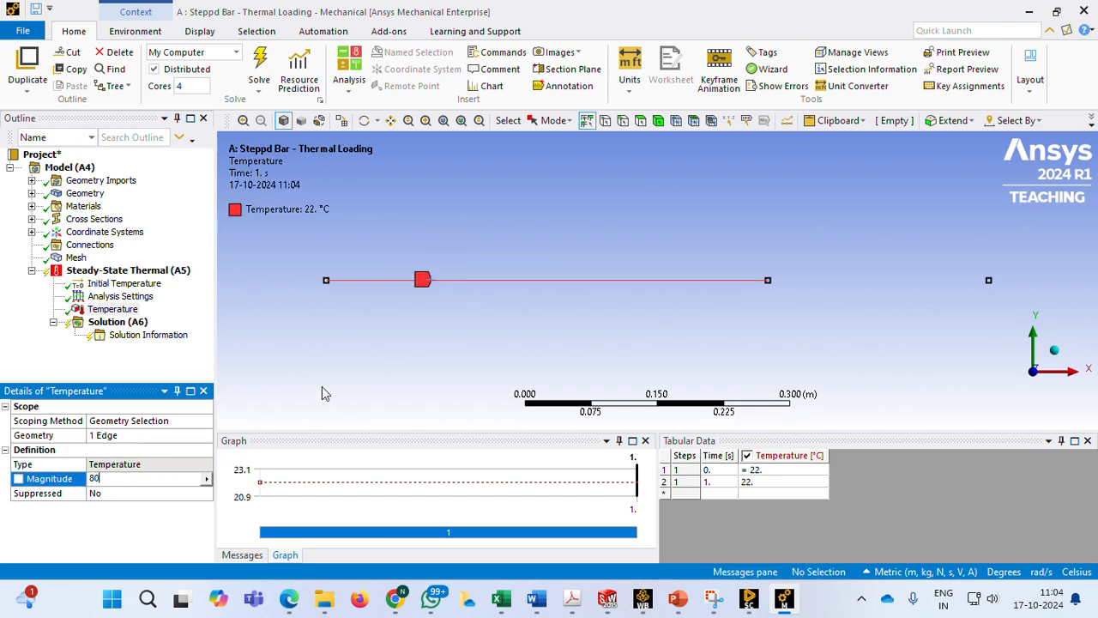
key("Return")
Insert a second Temperature load in the Steady-State Thermal analysis, scope it to the shorter beam edge and set its magnitude to 80 °C
left_click(159, 272)
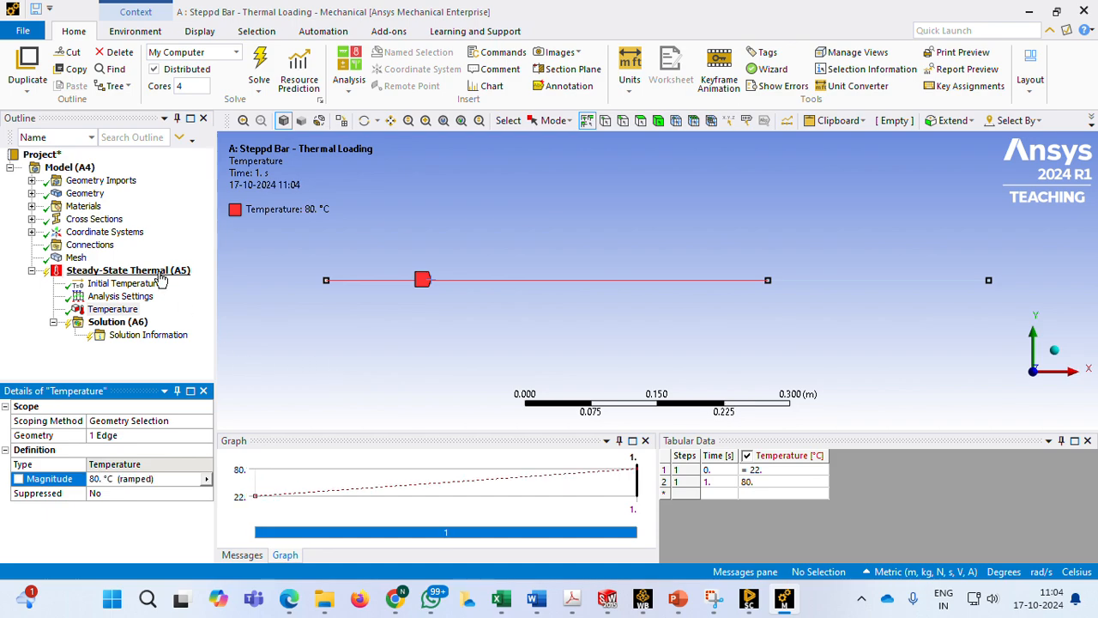
right_click(160, 279)
mouse_move(311, 282)
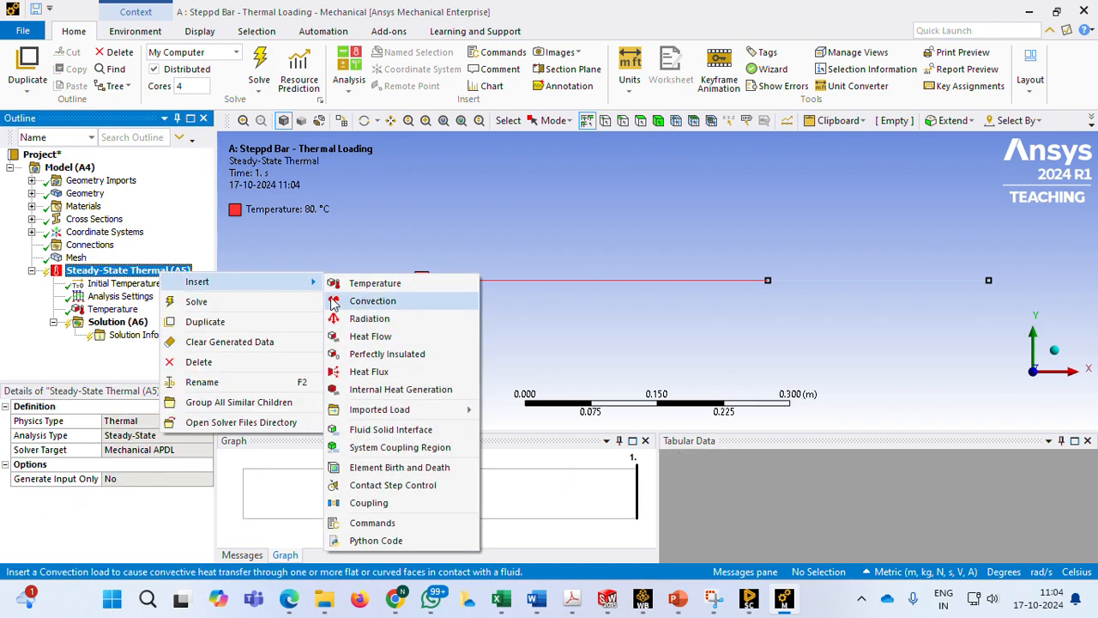
left_click(360, 285)
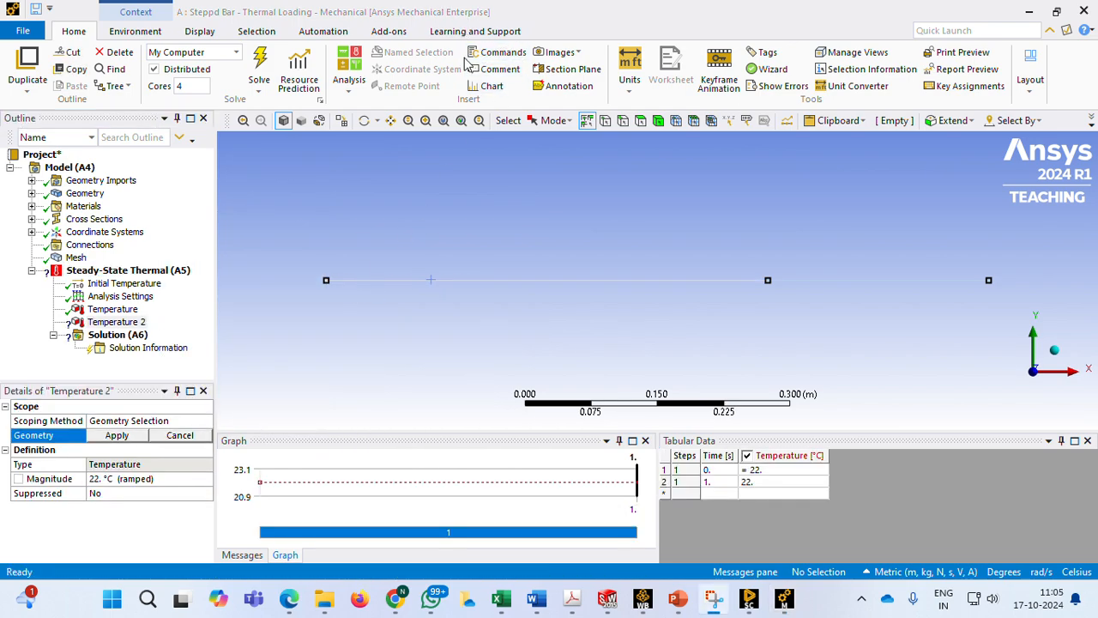
left_click(879, 282)
left_click(117, 435)
left_click(142, 478)
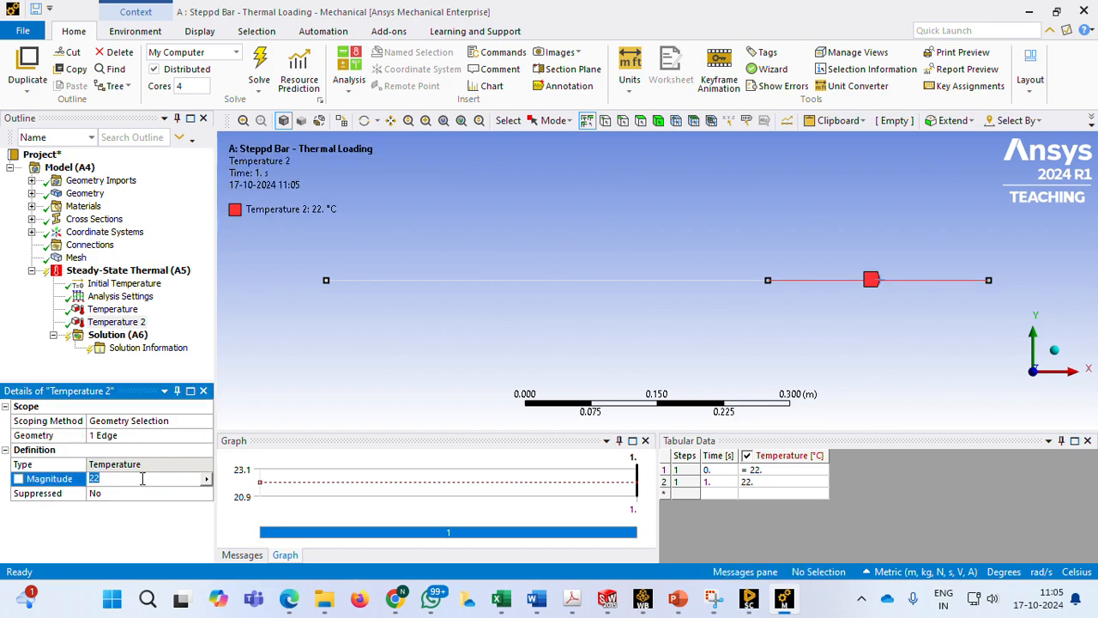
left_click(276, 358)
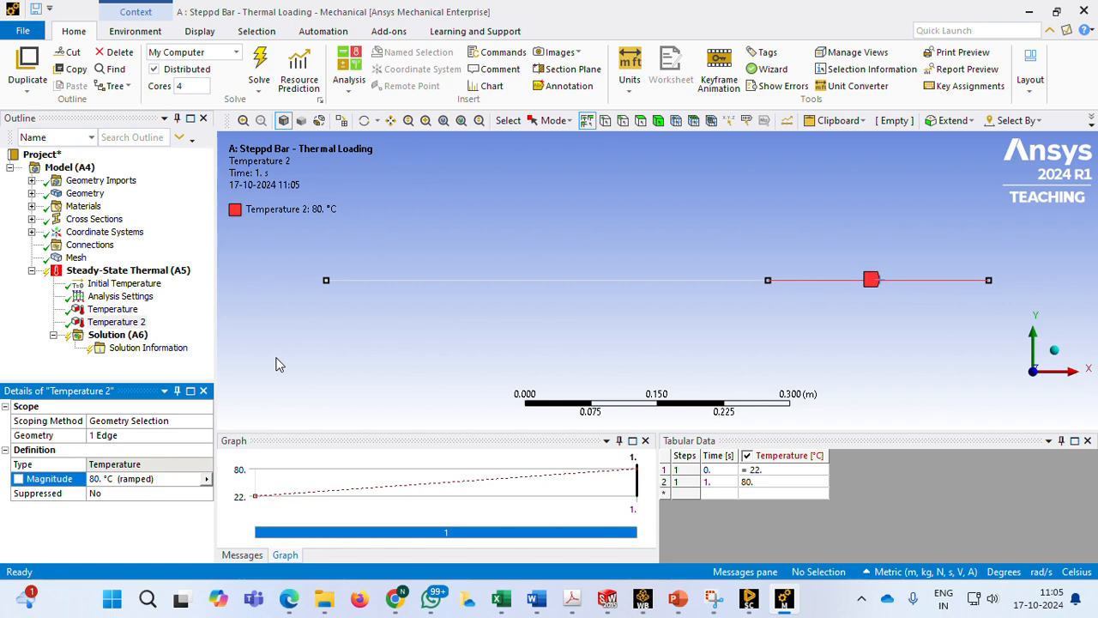
Set the thermal analysis's Initial Temperature Value to 20 °C and add a Static Structural analysis to the model
left_click(142, 285)
left_click(150, 435)
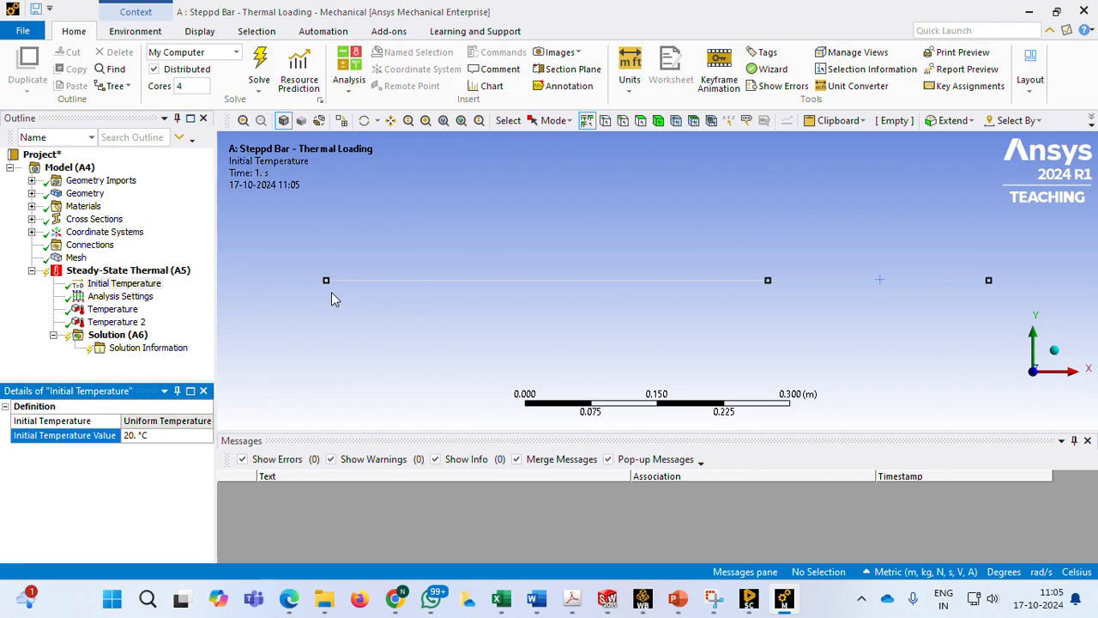
left_click(349, 95)
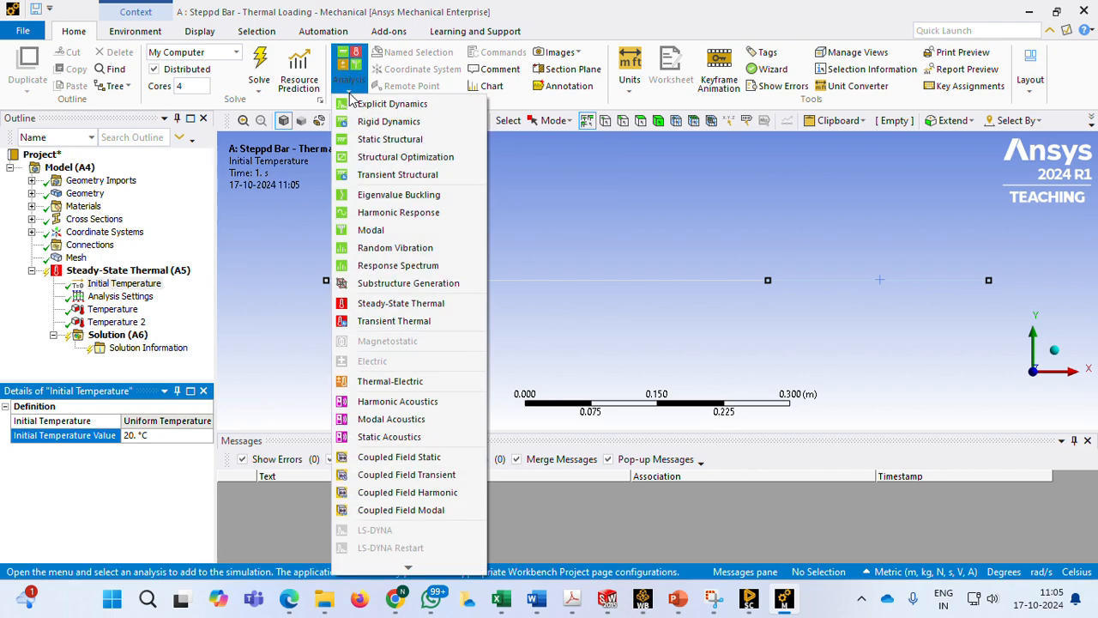
left_click(395, 141)
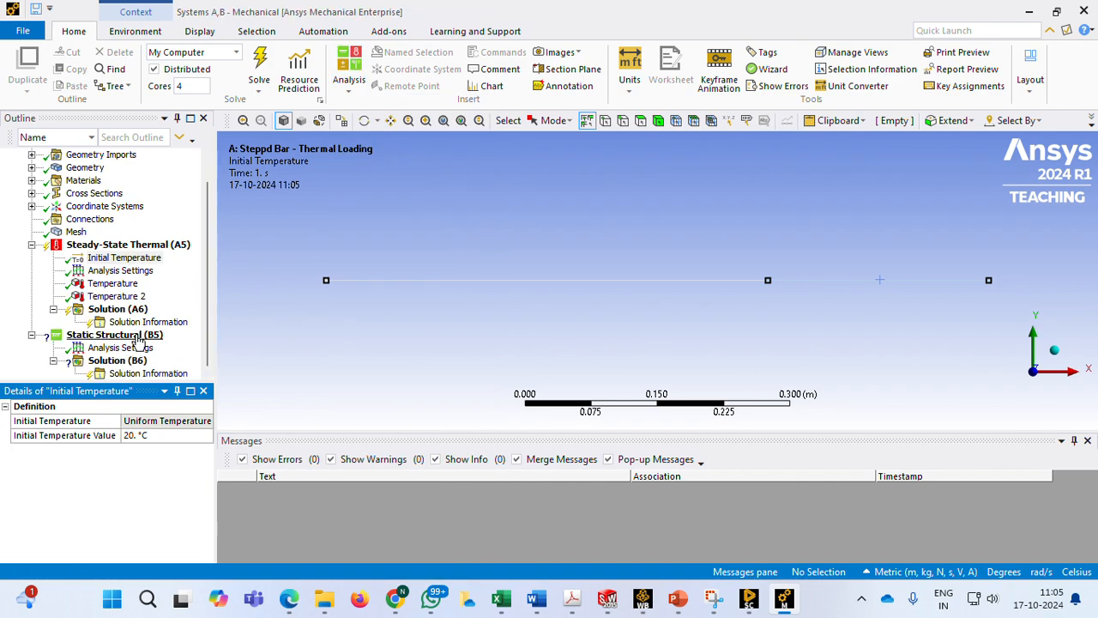
Insert a Fixed Support in the Static Structural analysis and scope it to the two outer end vertices of the stepped bar
left_click(138, 336)
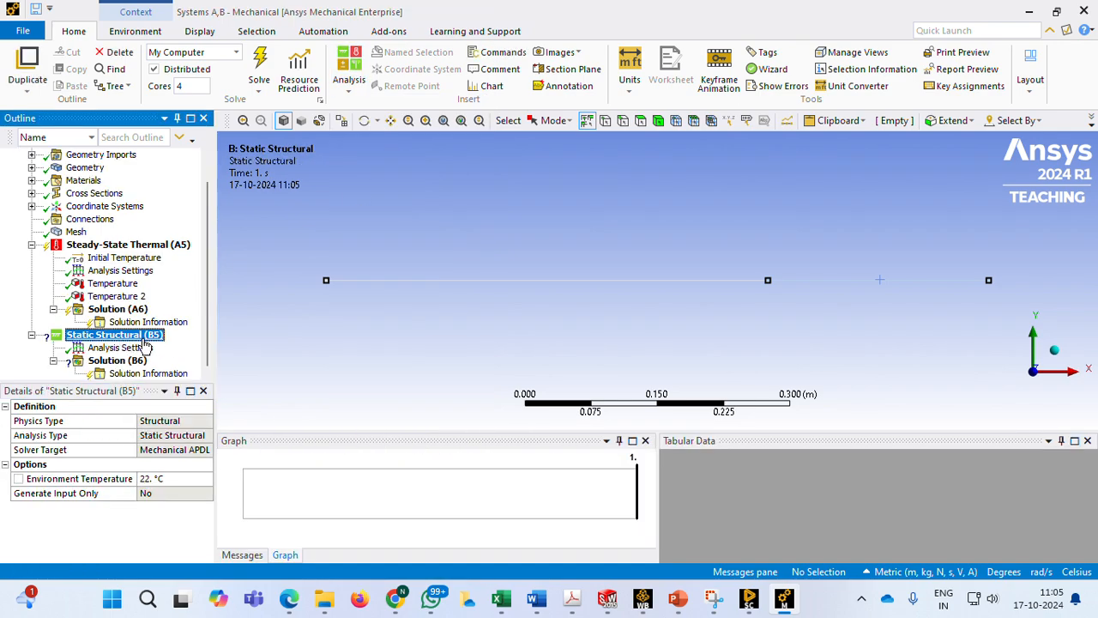
right_click(142, 340)
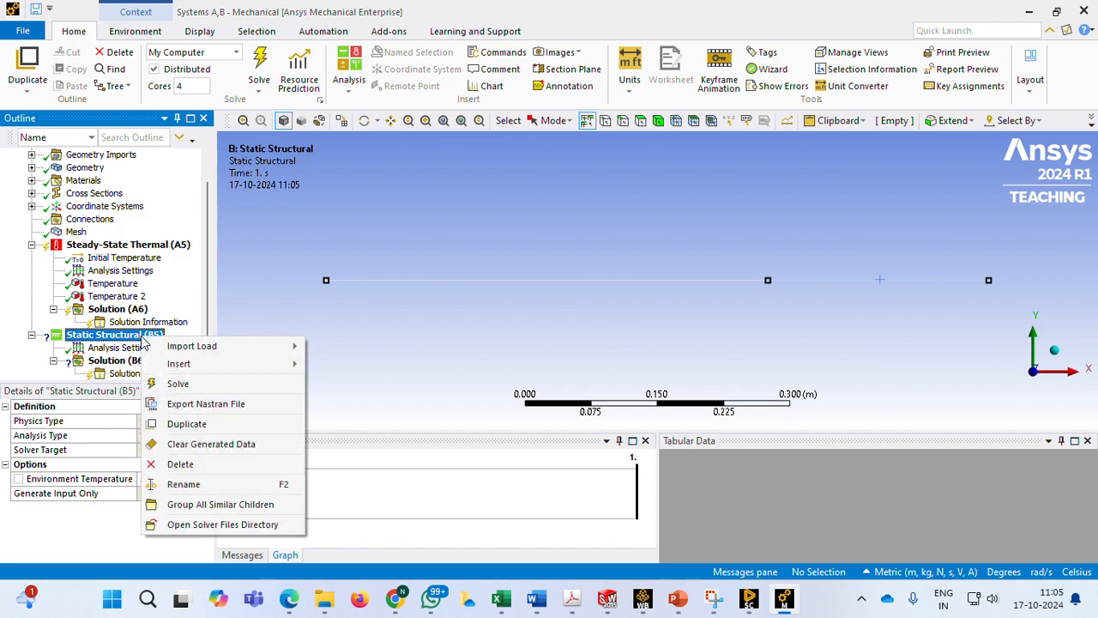
mouse_move(179, 363)
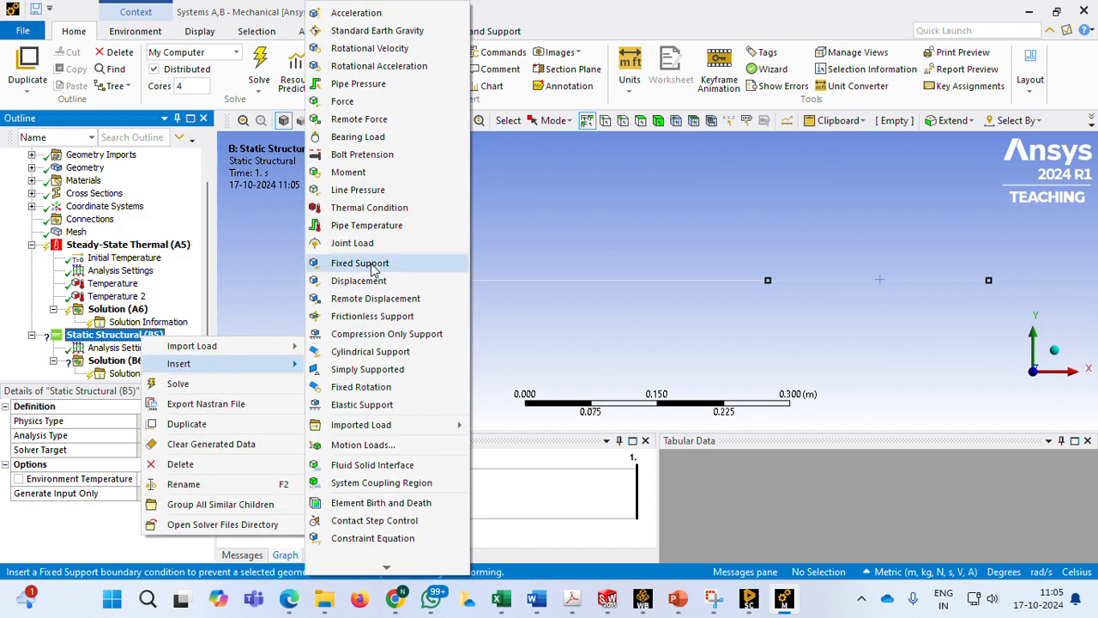
left_click(369, 263)
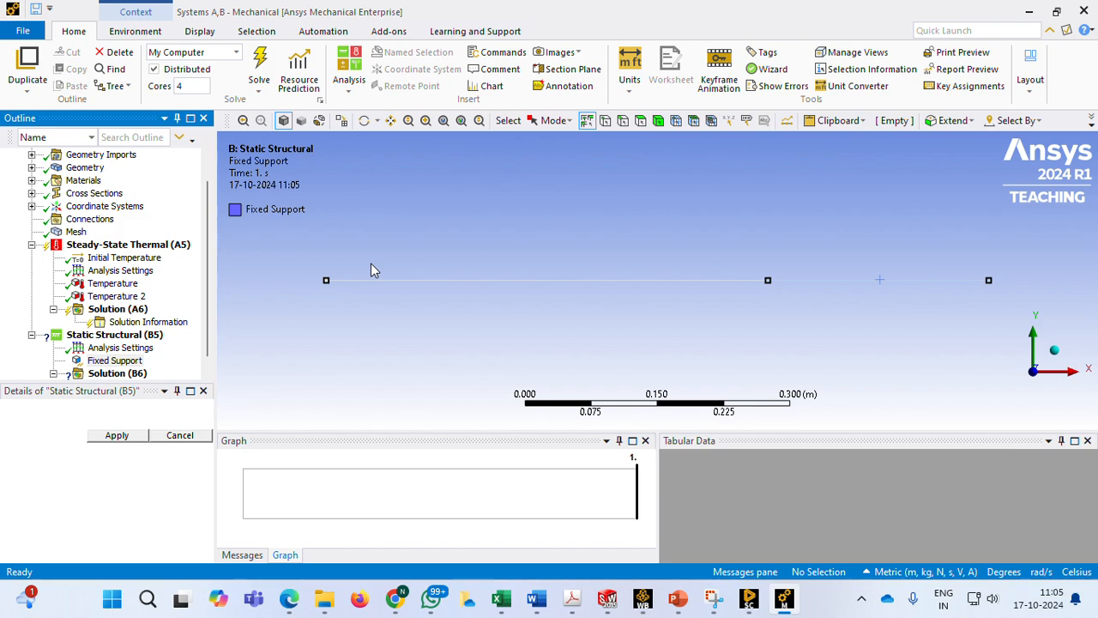
left_click(327, 281)
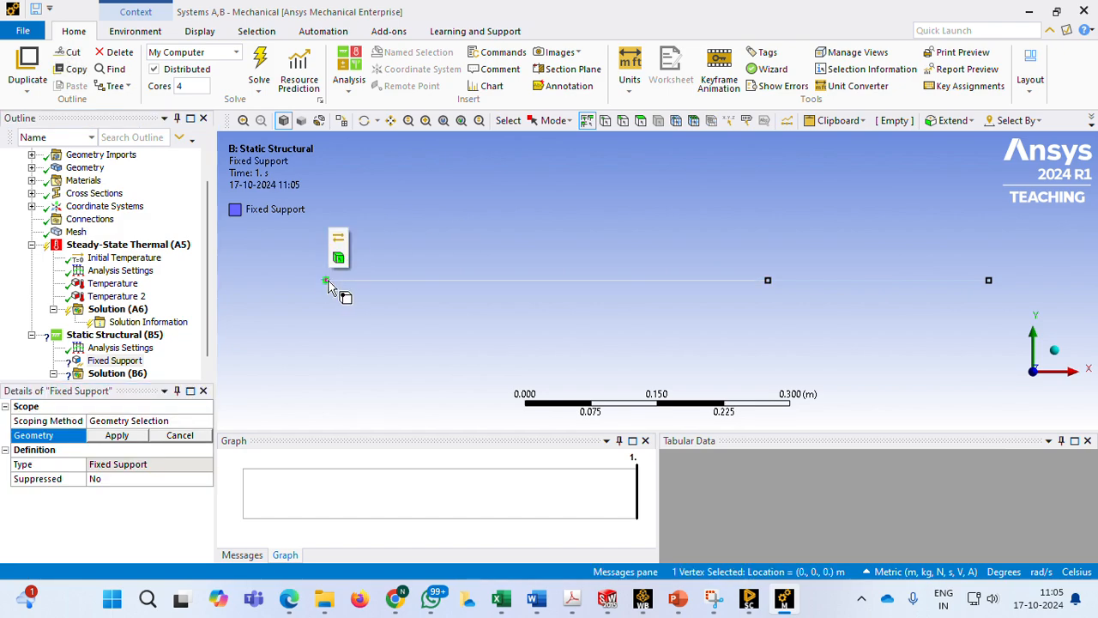
left_click(989, 281)
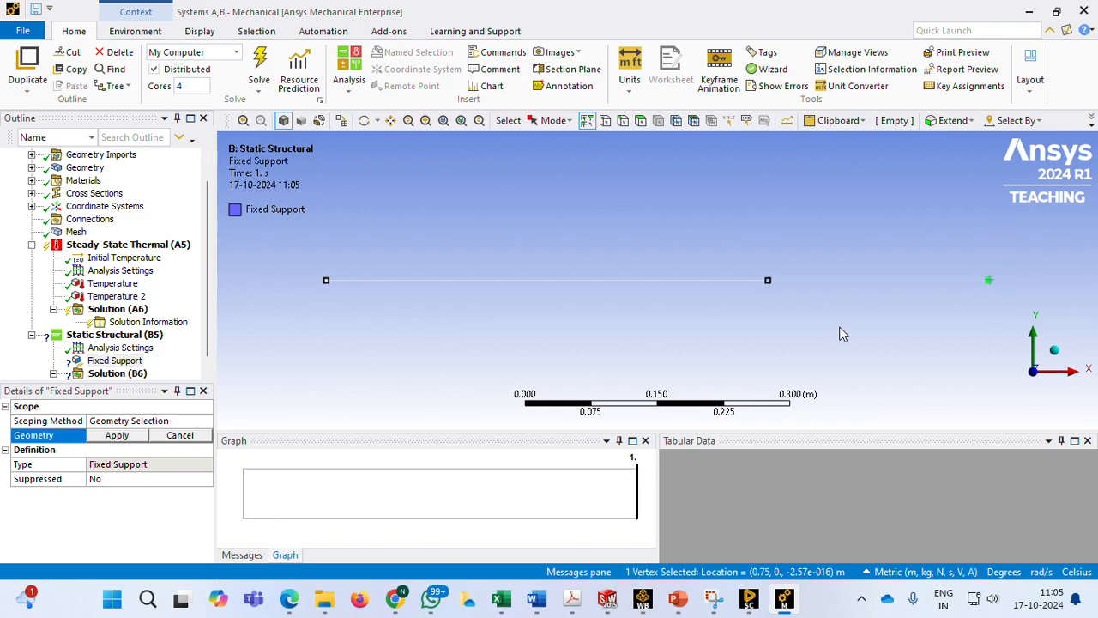
left_click(326, 281, "ctrl")
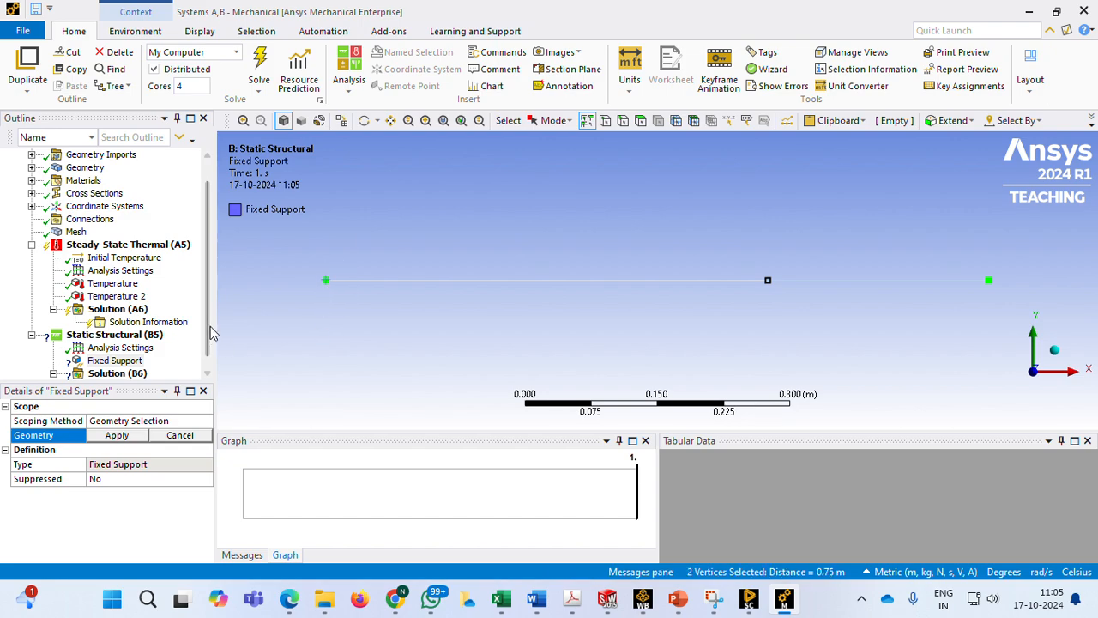
left_click_drag(208, 319, 202, 367)
left_click(124, 435)
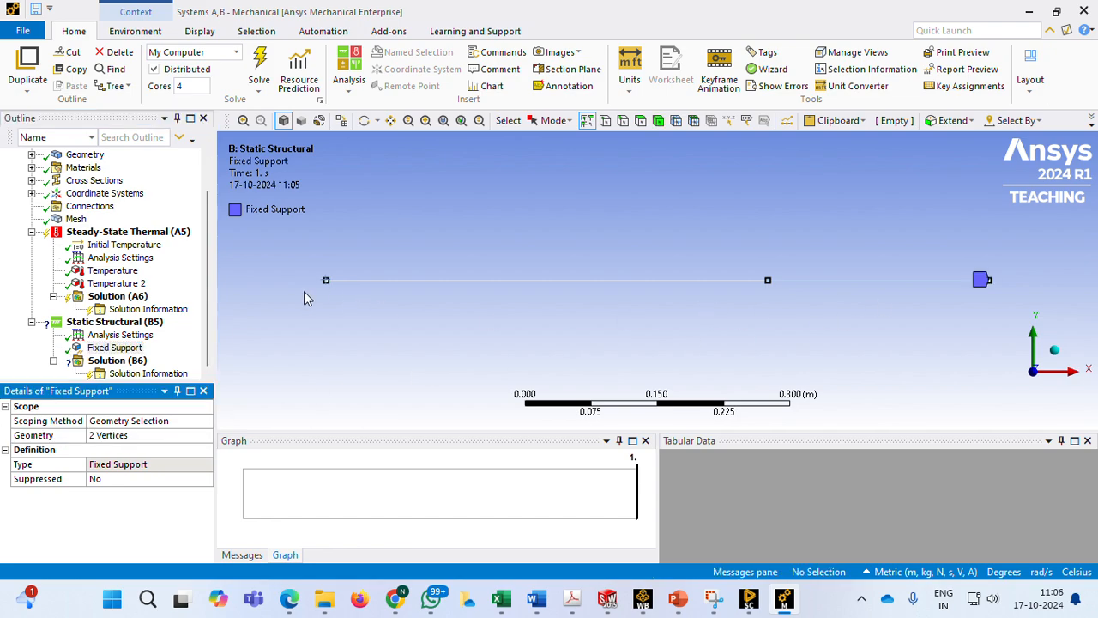
Check which end vertices of the stepped bar the Fixed Support covers
left_click(114, 348)
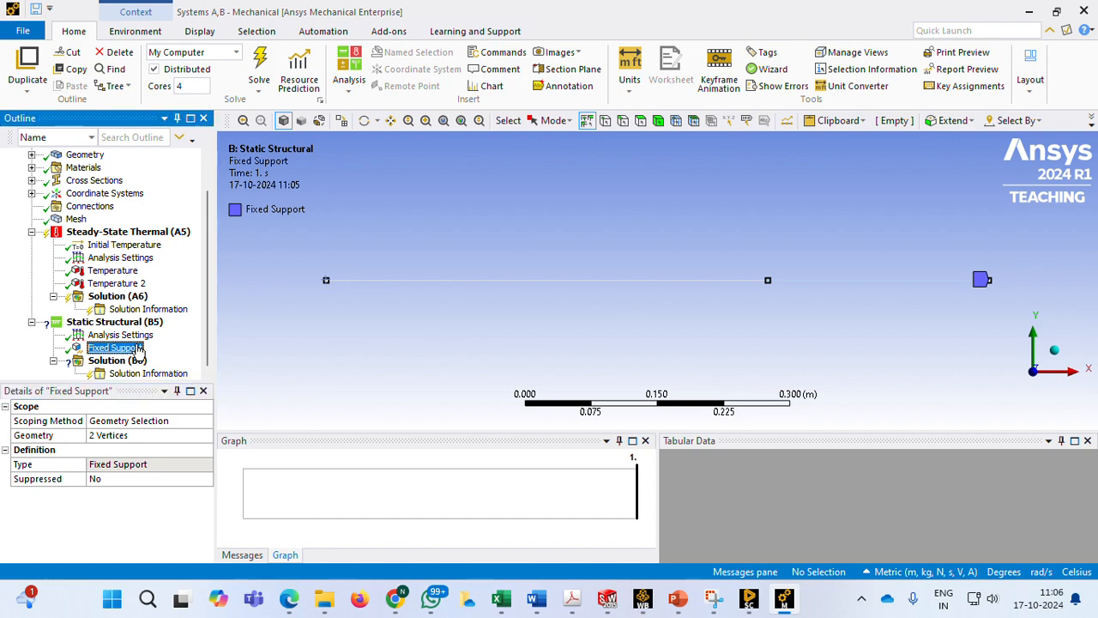
left_click(377, 341)
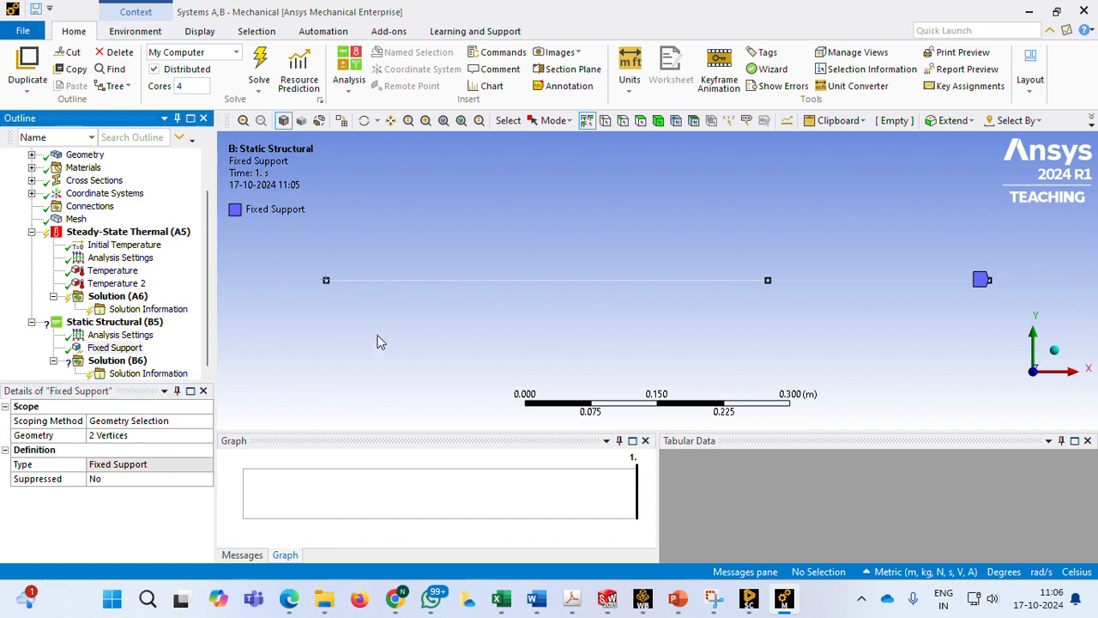
left_click(120, 349)
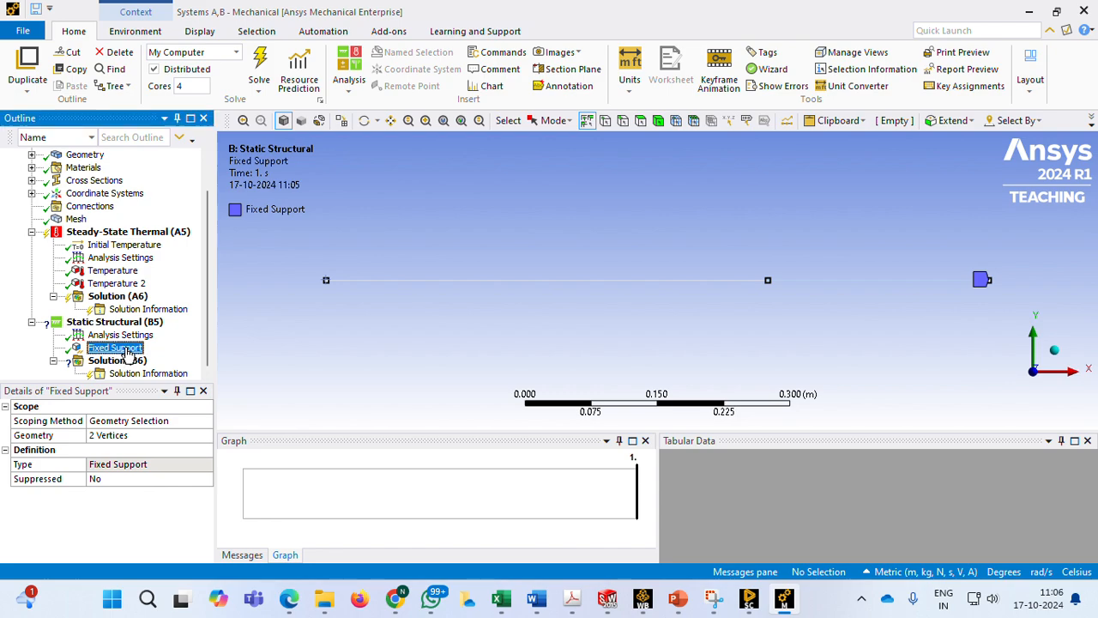
left_click(327, 281)
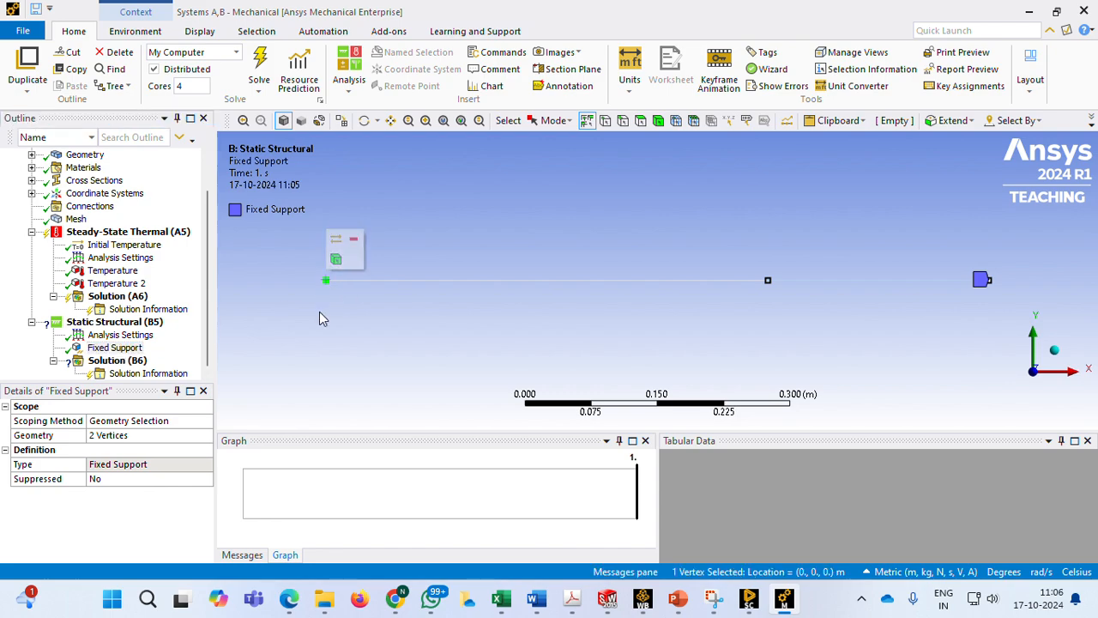
left_click(283, 346)
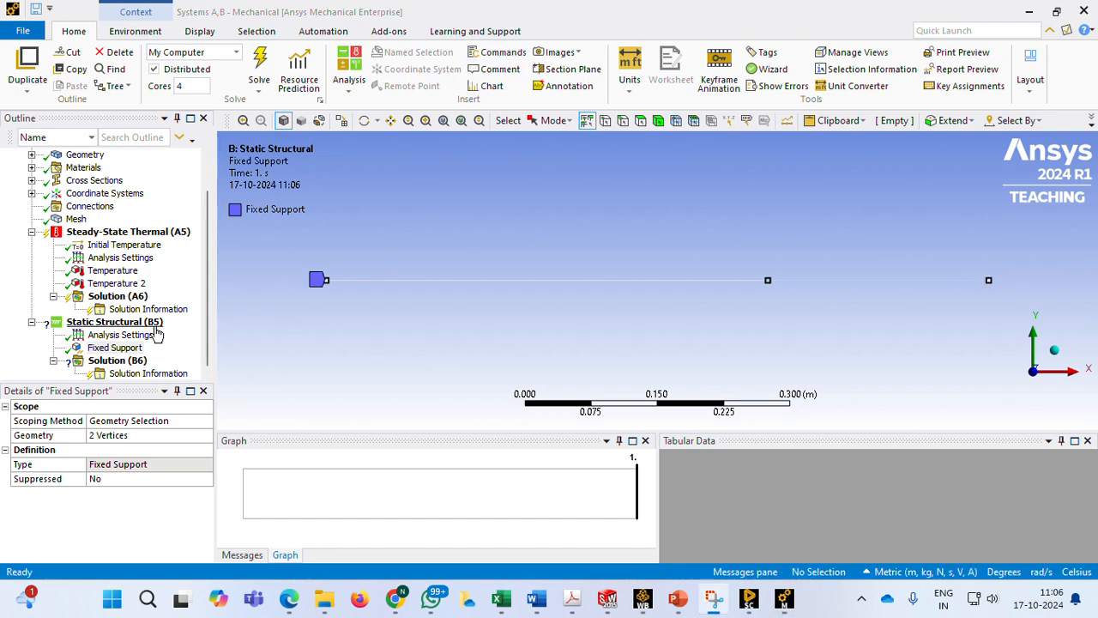
Import the load from Steady-State Thermal (A5) into the Static Structural analysis
left_click(129, 322)
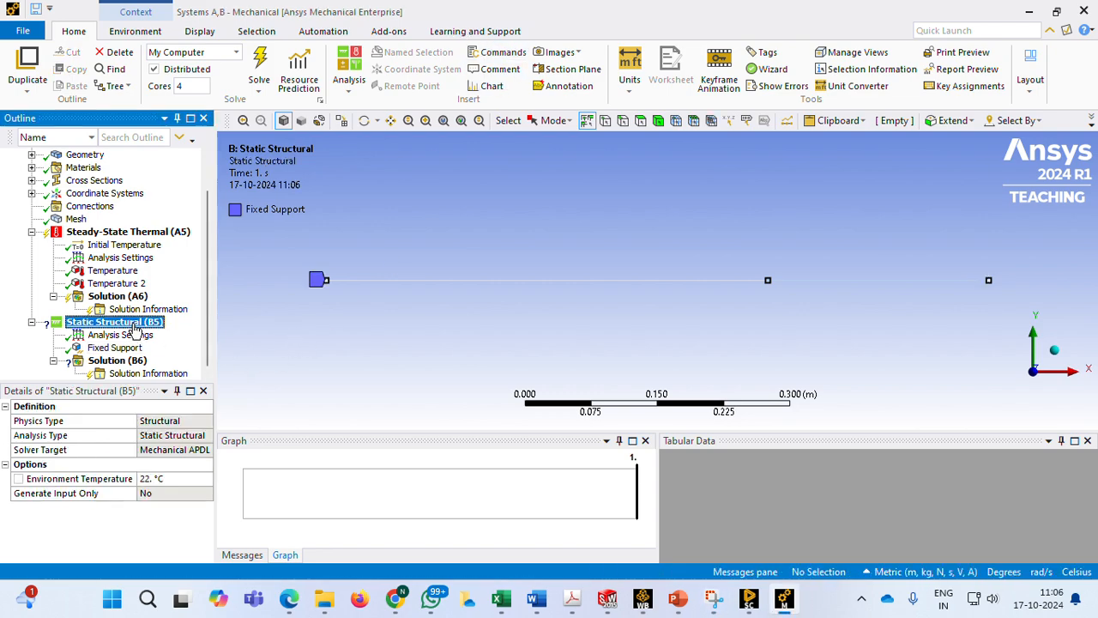
right_click(134, 328)
mouse_move(188, 337)
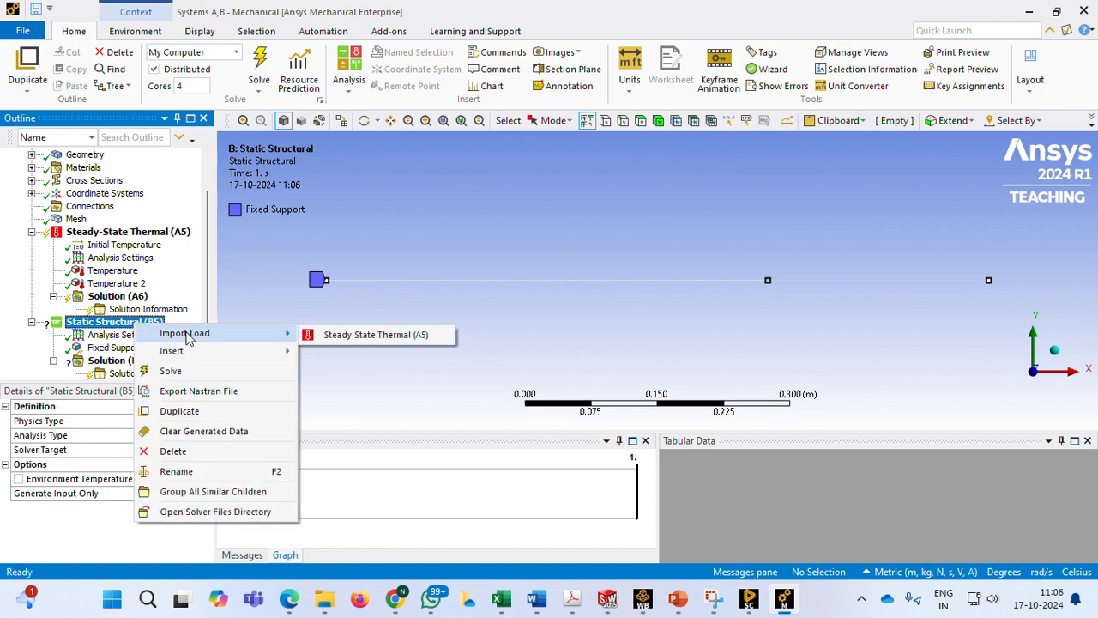
left_click(374, 335)
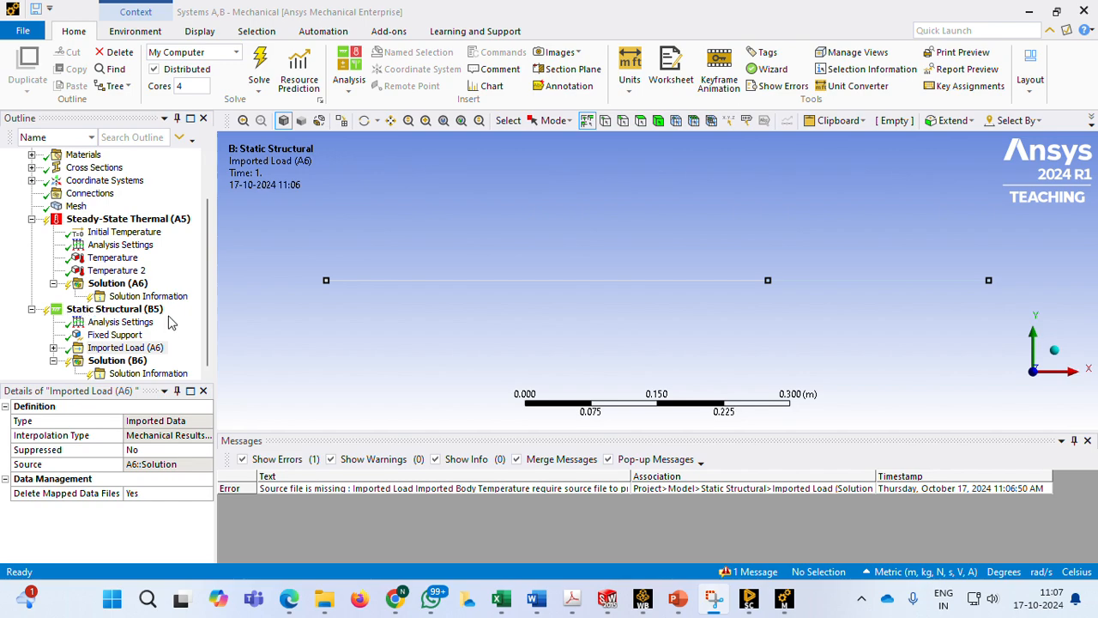
left_click(135, 311)
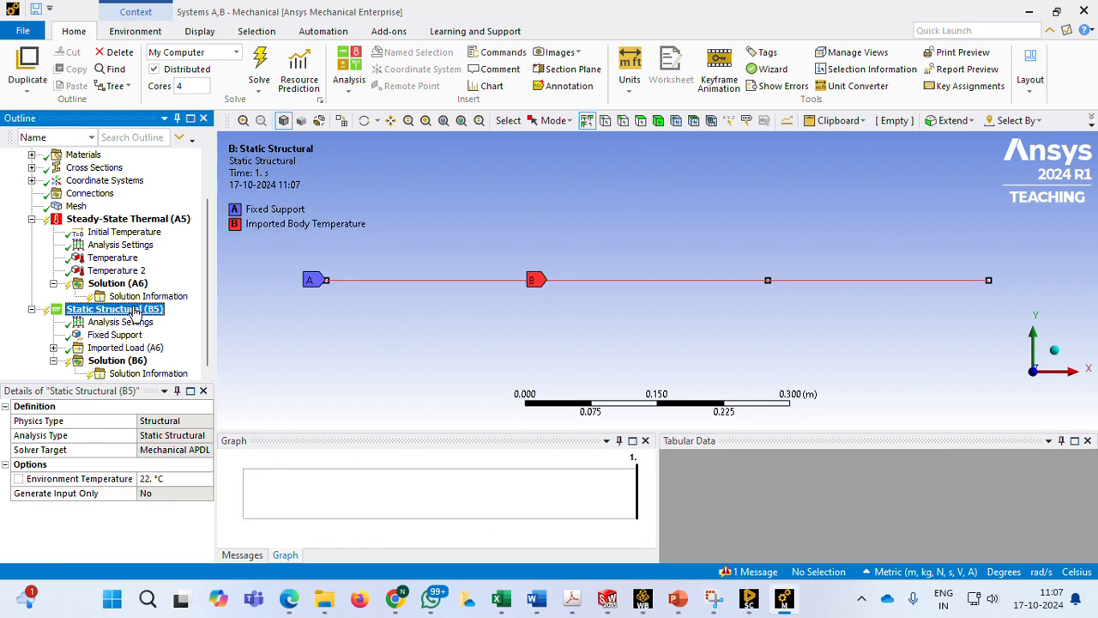
right_click(134, 313)
mouse_move(172, 316)
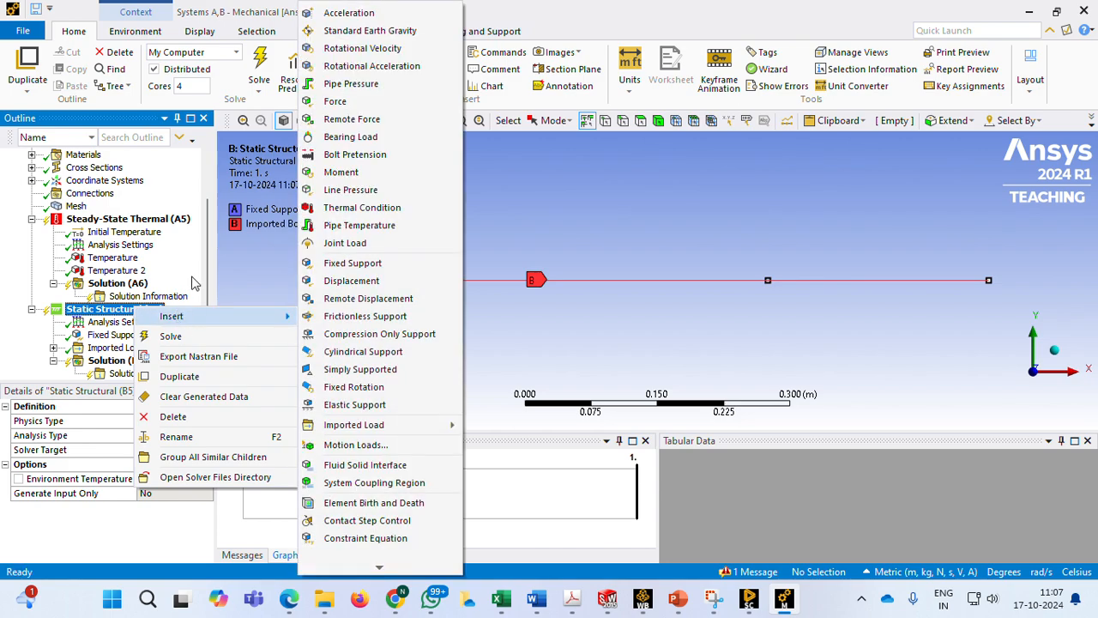
left_click(244, 276)
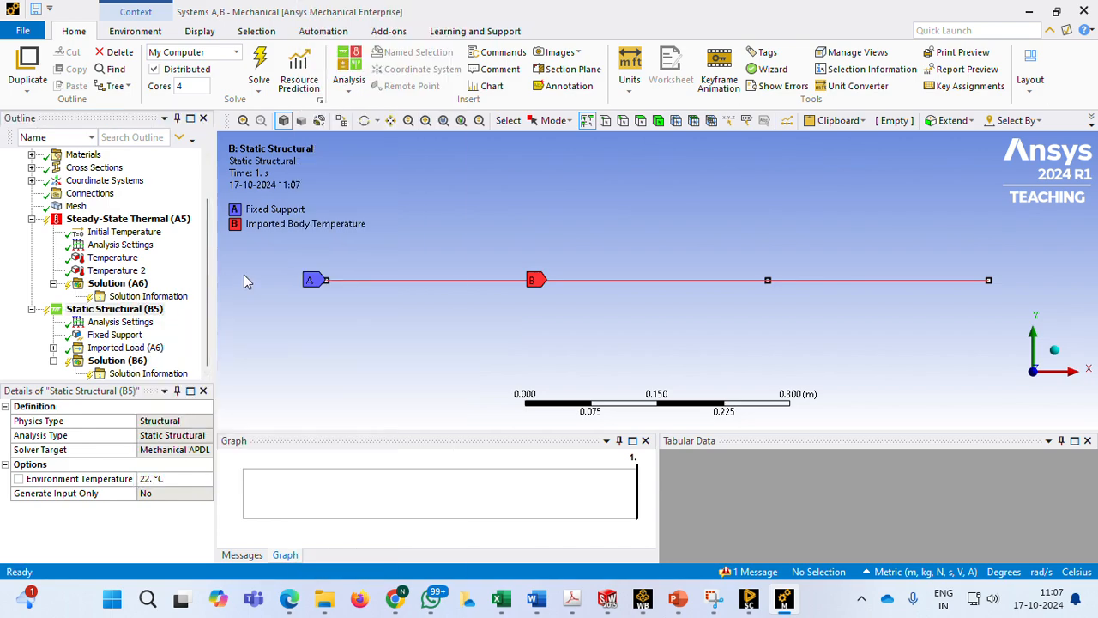
left_click(155, 308)
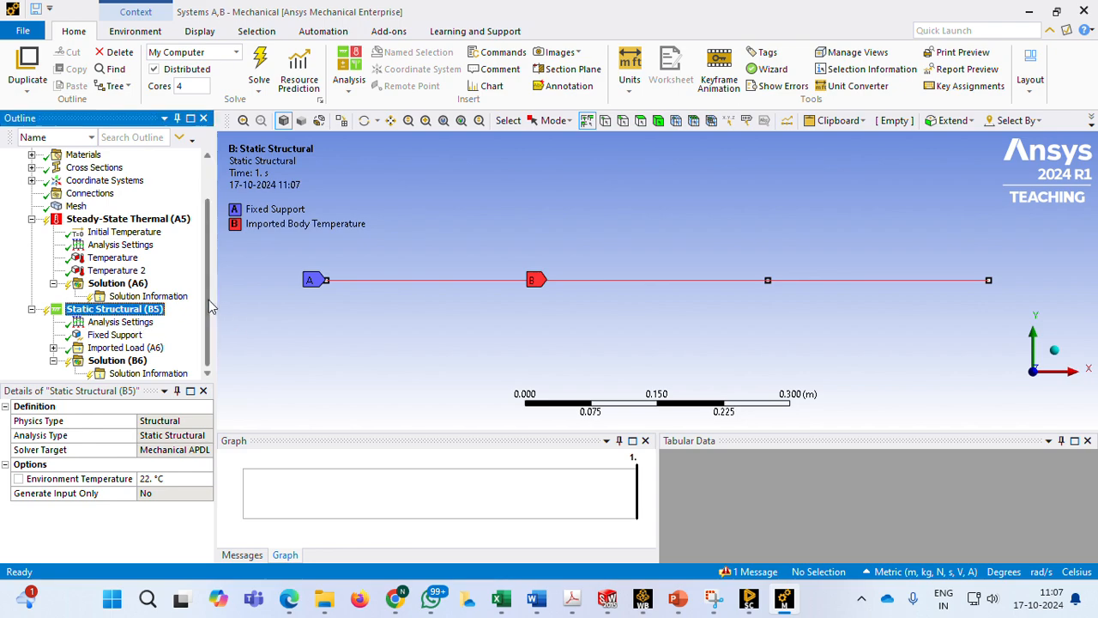
Insert a Total Deformation result in the Static Structural solution (B6)
left_click(121, 361)
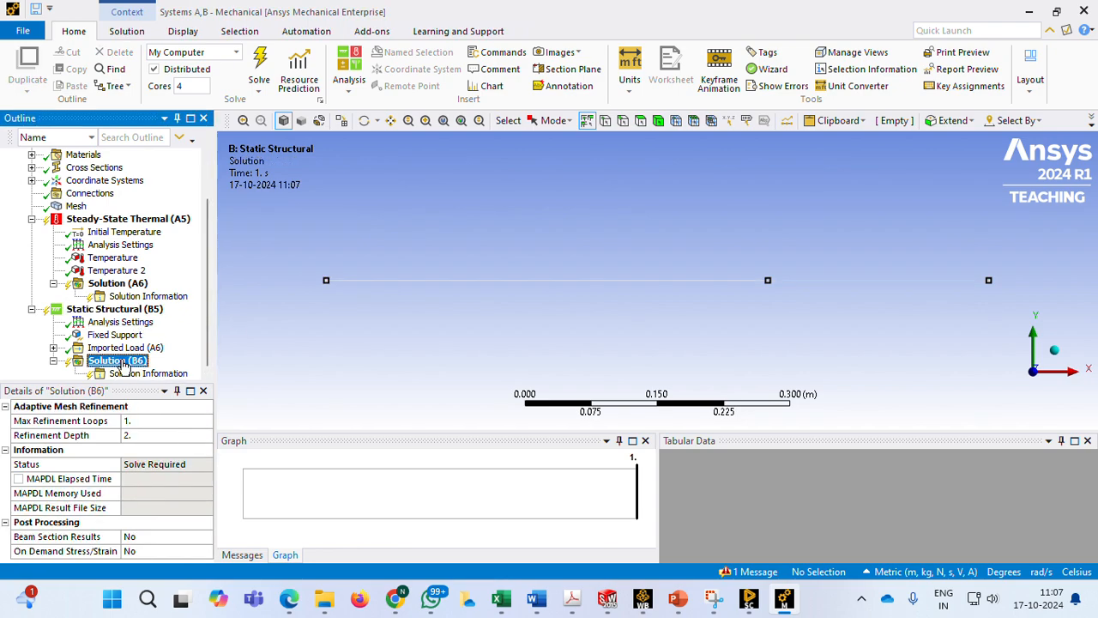
right_click(123, 364)
mouse_move(176, 370)
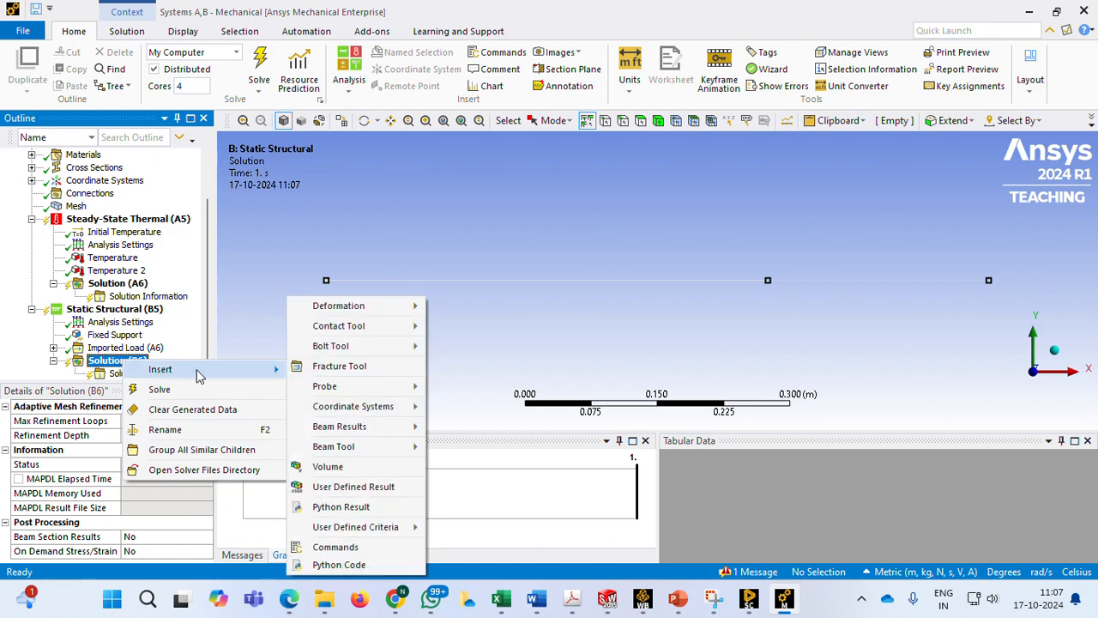
mouse_move(361, 305)
left_click(467, 307)
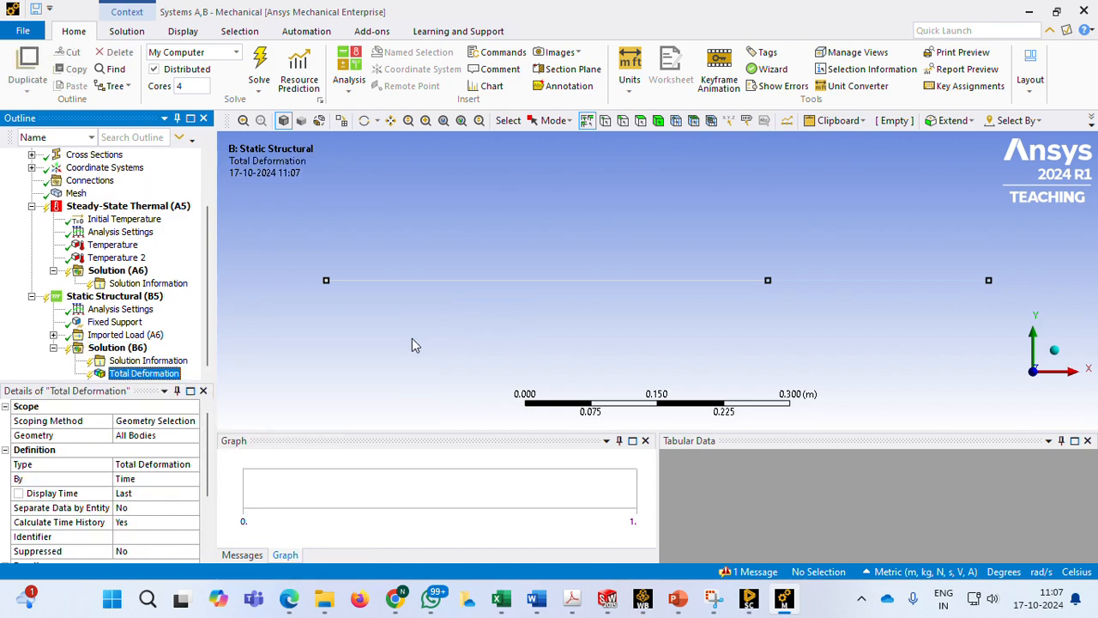
Insert a Beam Tool in the Static Structural solution (B6)
left_click(115, 348)
right_click(122, 355)
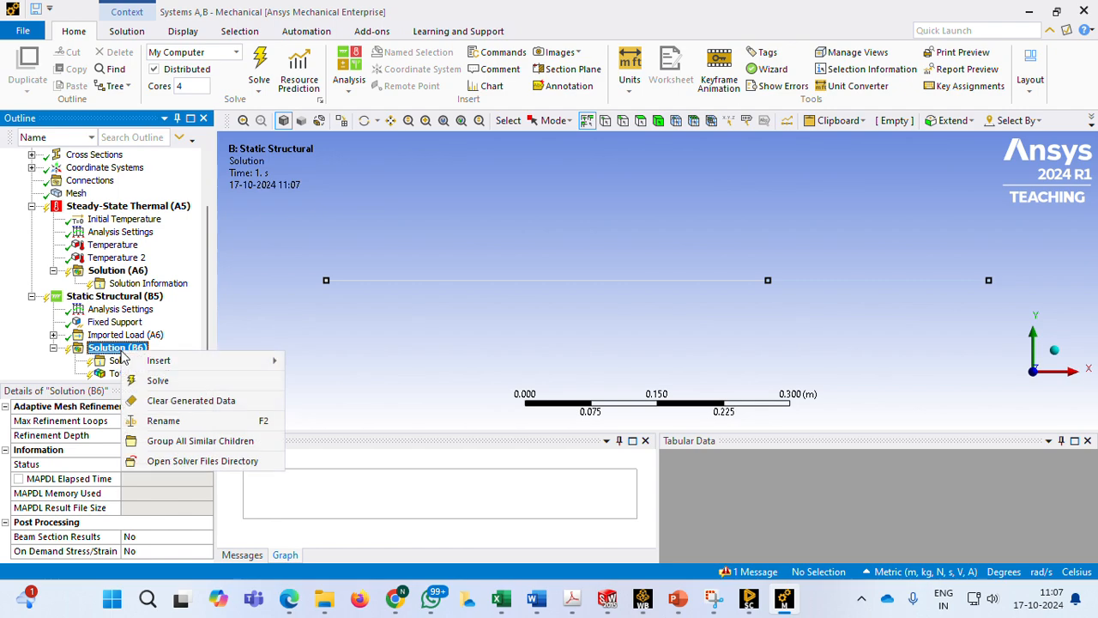
mouse_move(249, 360)
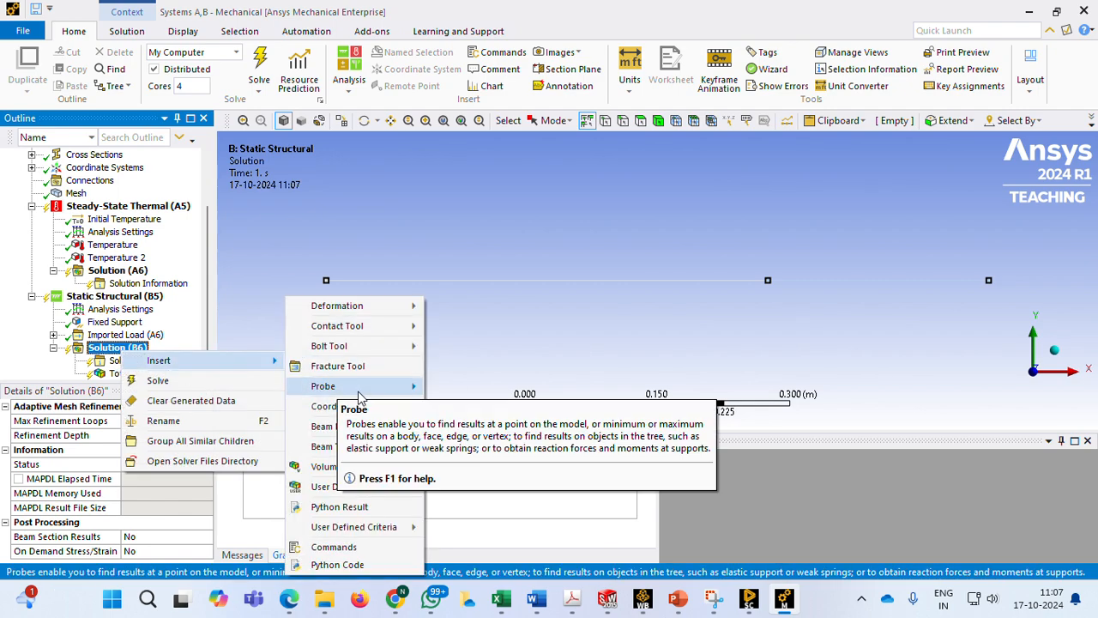
mouse_move(360, 447)
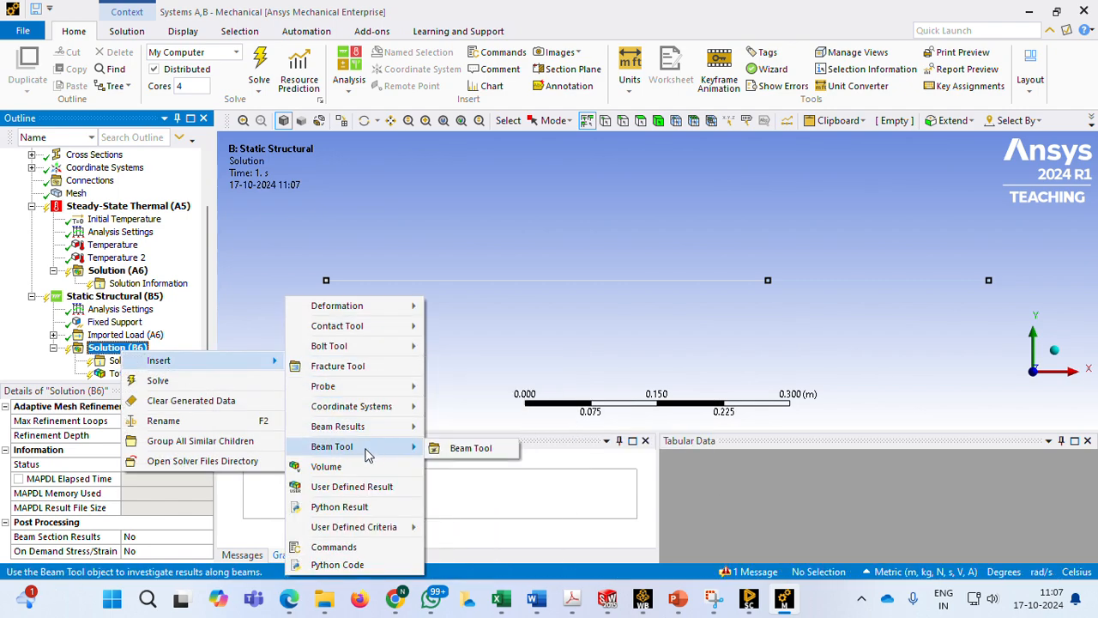
left_click(458, 446)
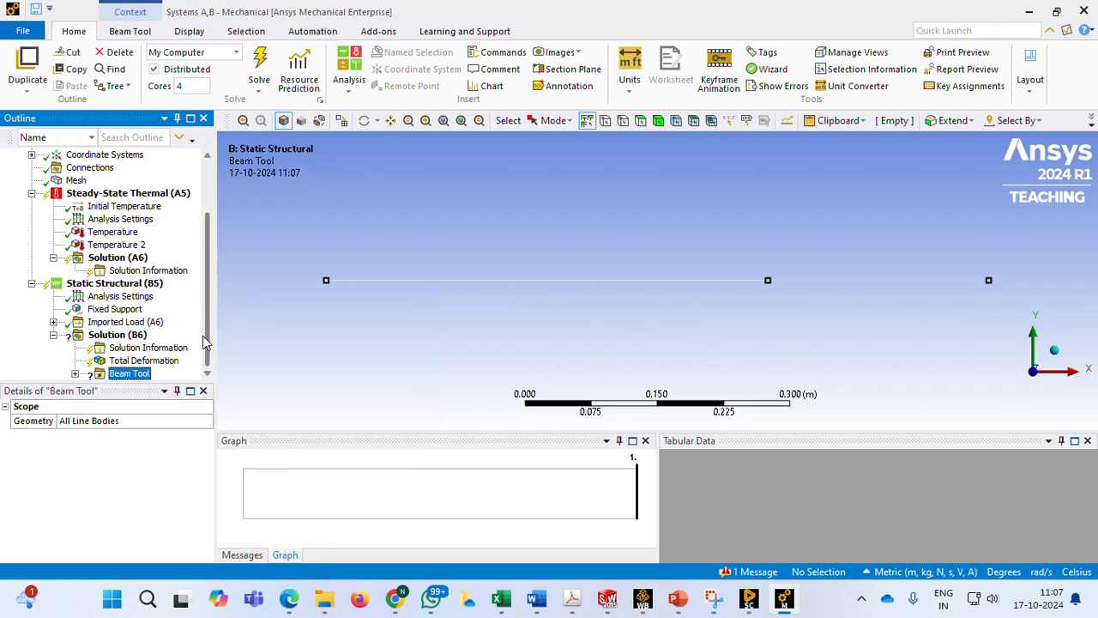
Delete the Minimum Combined Stress and Maximum Combined Stress results from the Beam Tool, keeping Direct Stress
left_click(75, 374)
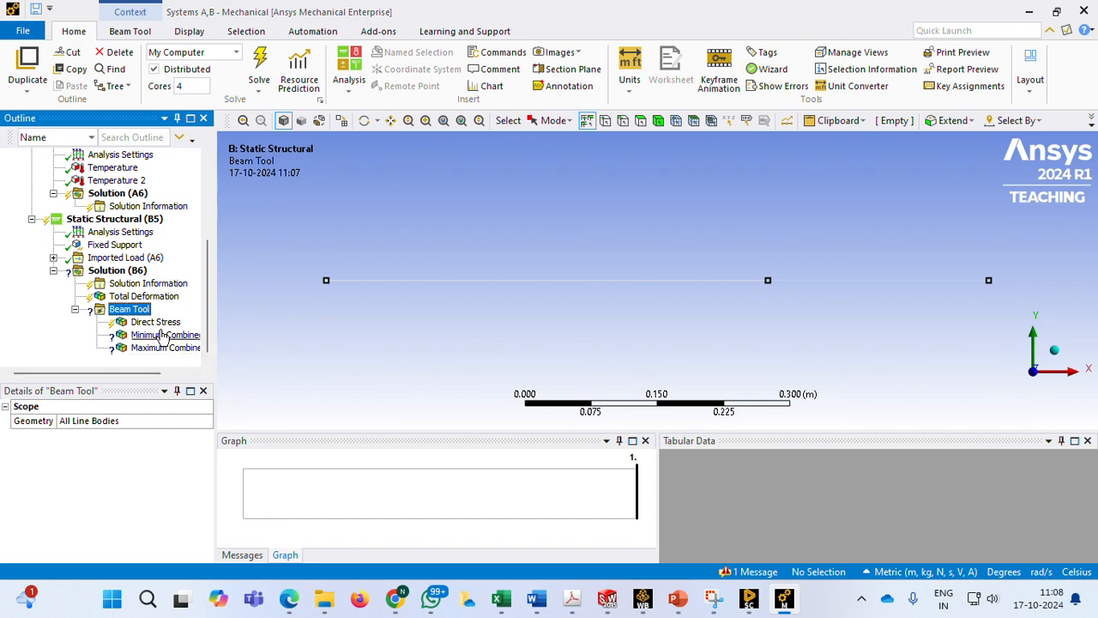
left_click(162, 335)
left_click(162, 347, "ctrl")
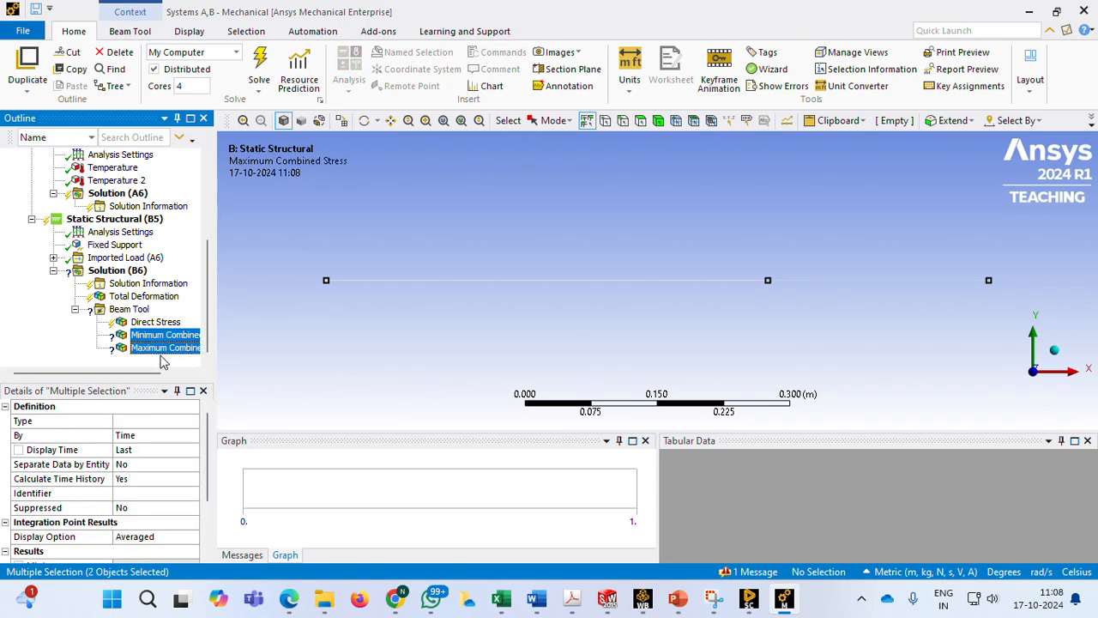
key("Delete")
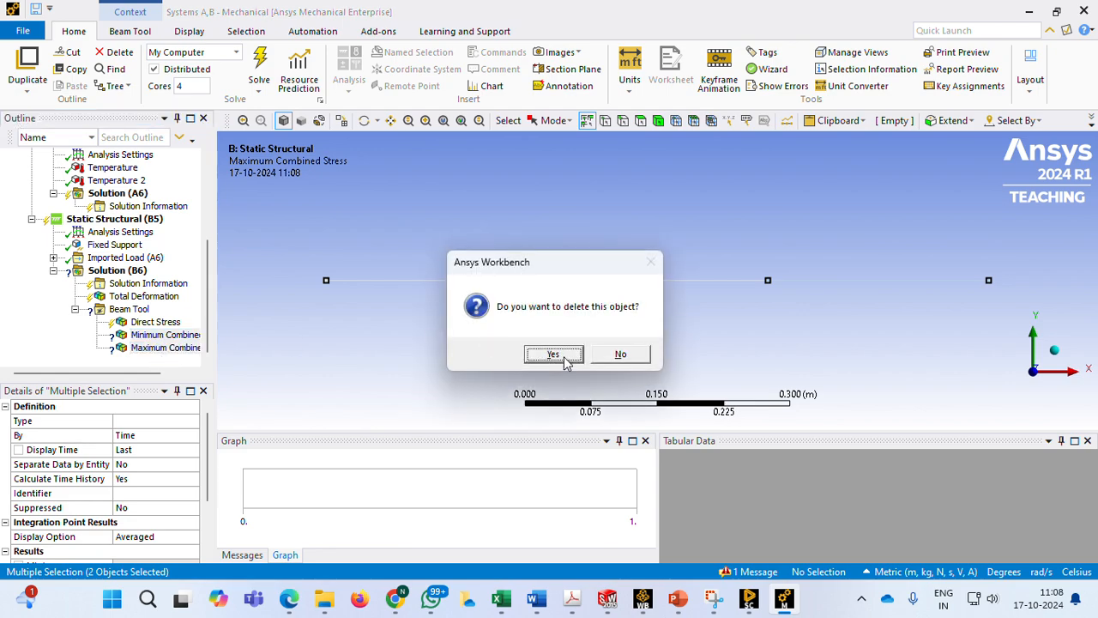
left_click(564, 361)
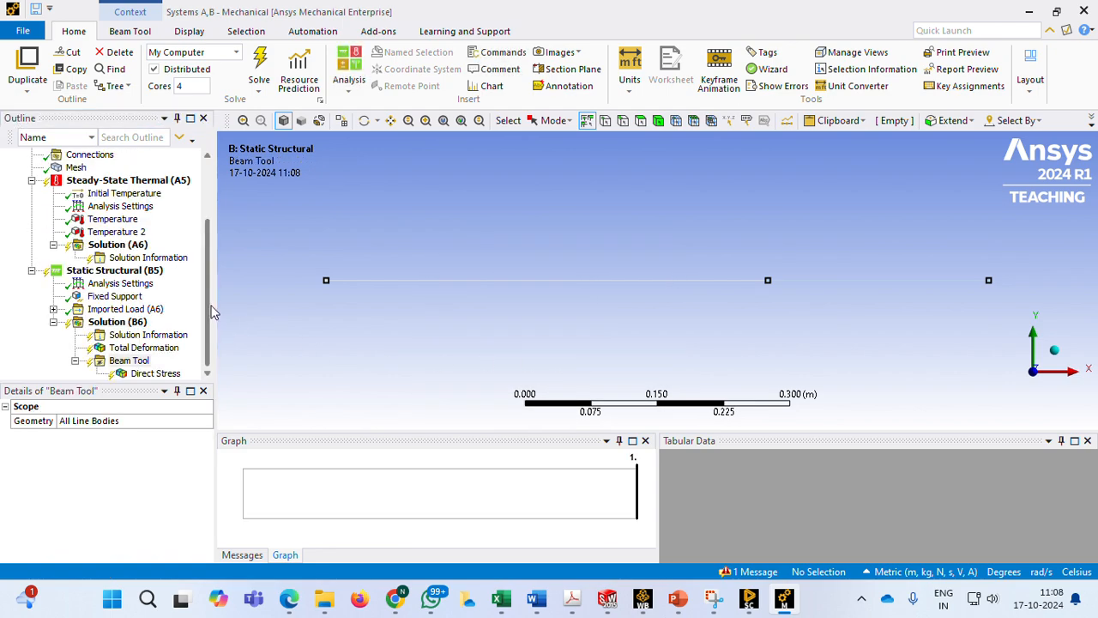
Solve the Static Structural solution (B6) and display its Total Deformation result
left_click(127, 324)
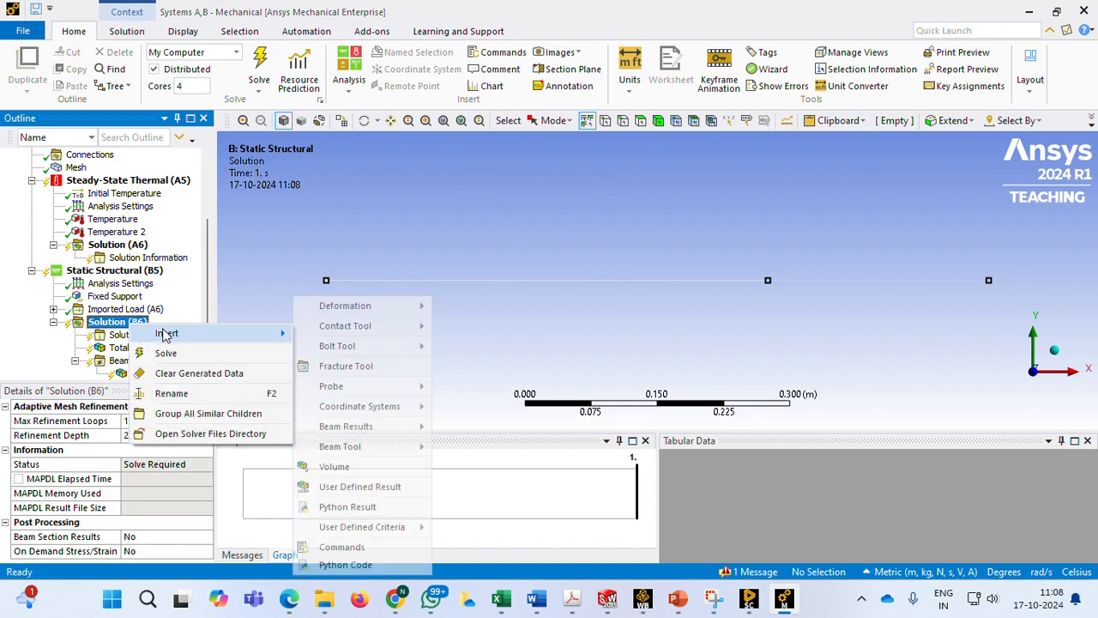
left_click(173, 354)
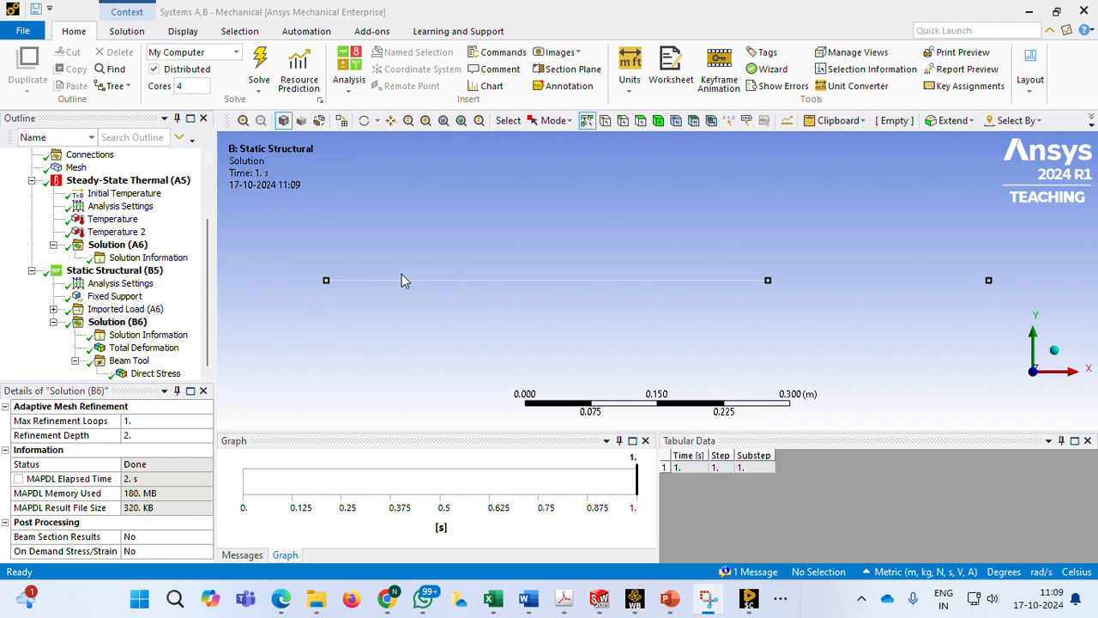
left_click(159, 347)
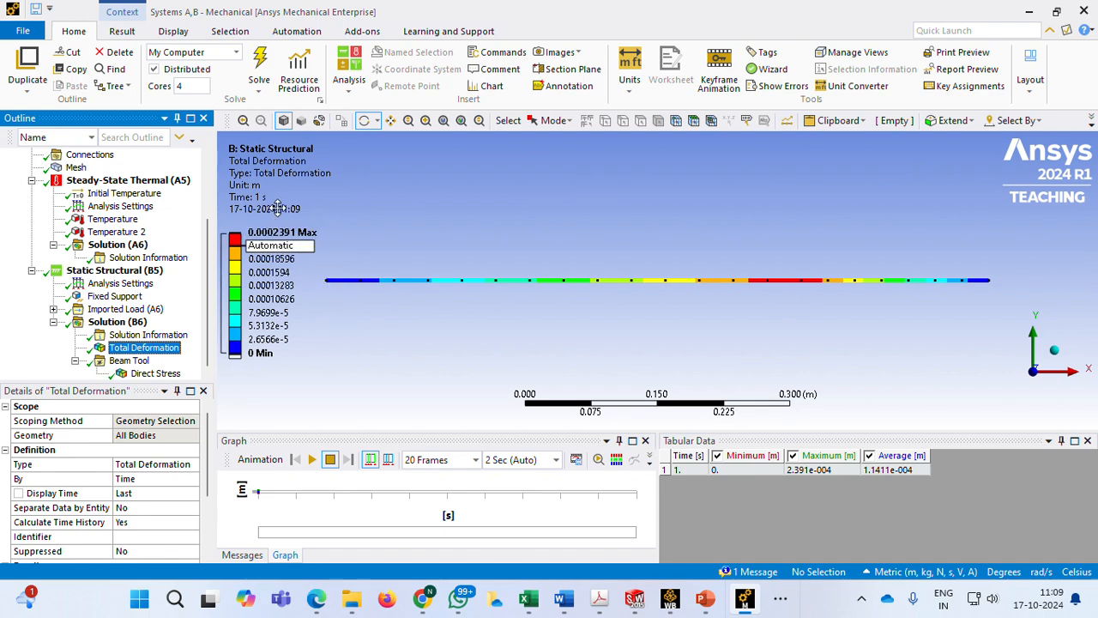
Switch the unit system to Metric (mm, kg, N, s, mV, mA) and animate the Total Deformation result
left_click(881, 575)
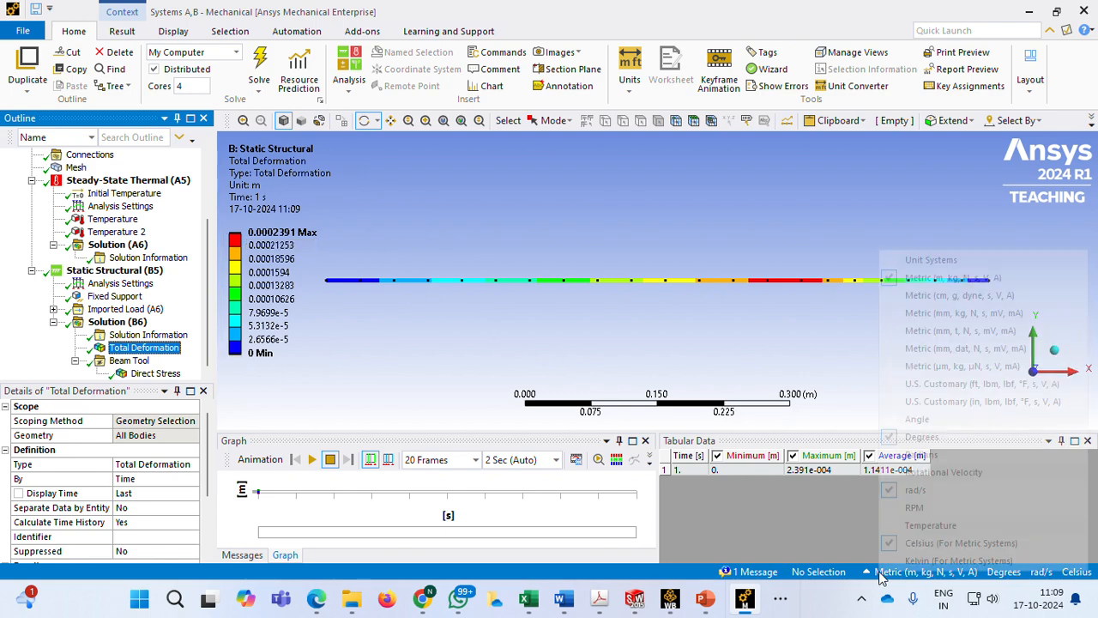
left_click(954, 313)
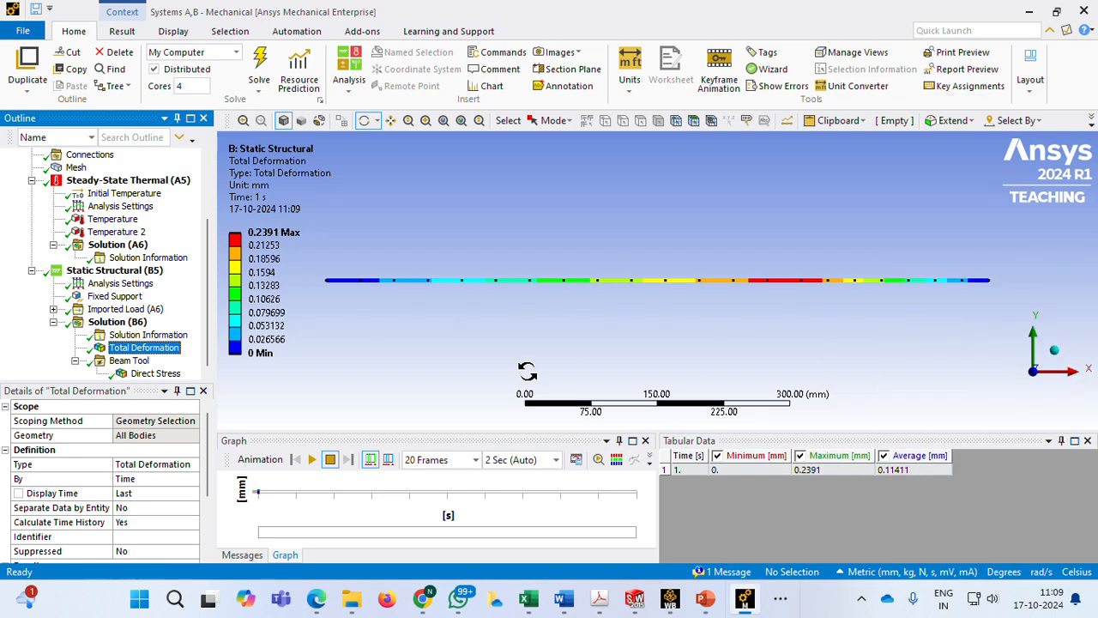
left_click(313, 459)
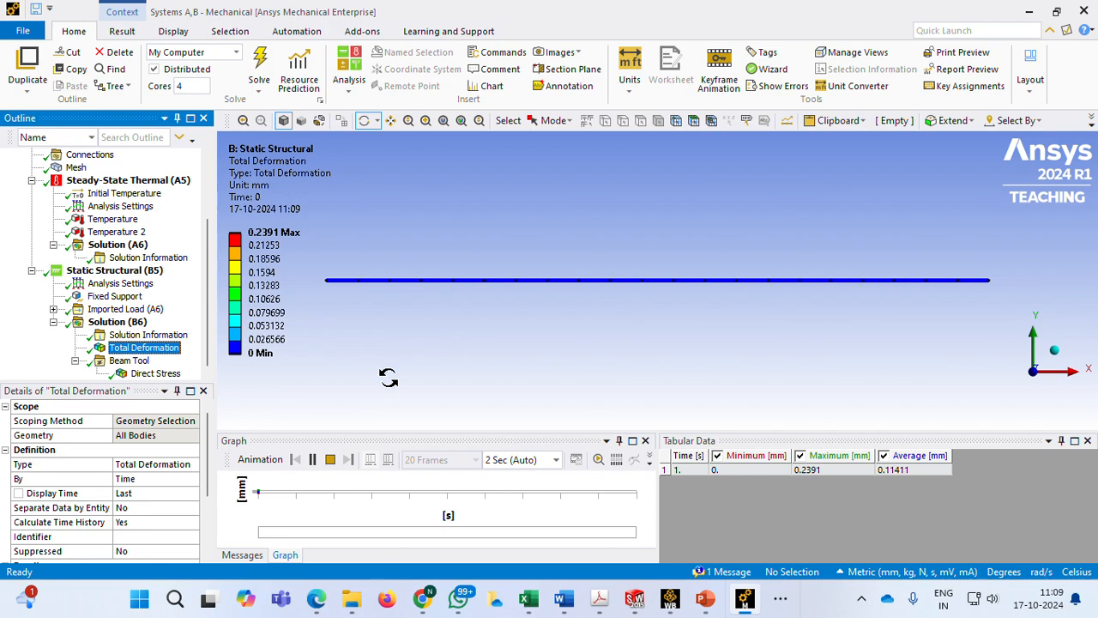
left_click(314, 460)
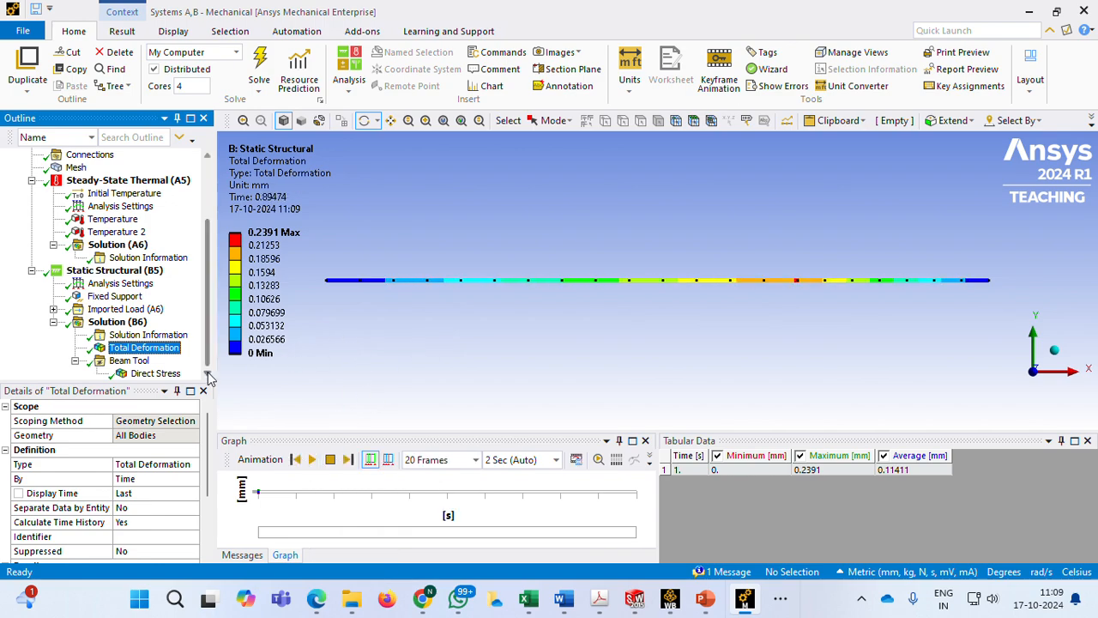
Display the Beam Tool's Direct Stress result and play its animation, then pause it
left_click(154, 374)
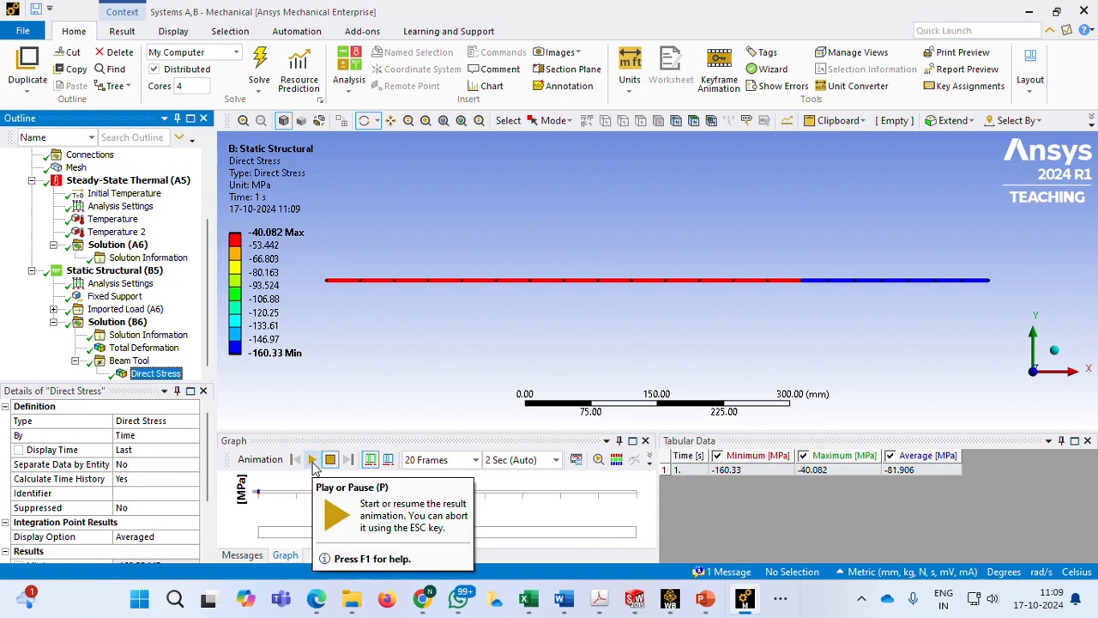
left_click(312, 461)
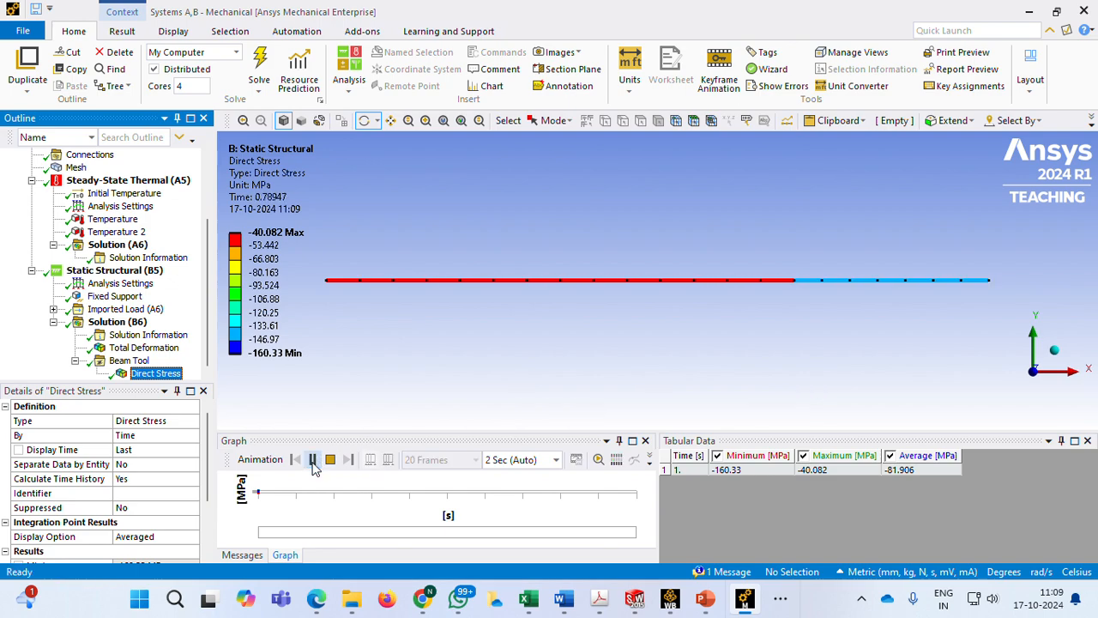
left_click(312, 460)
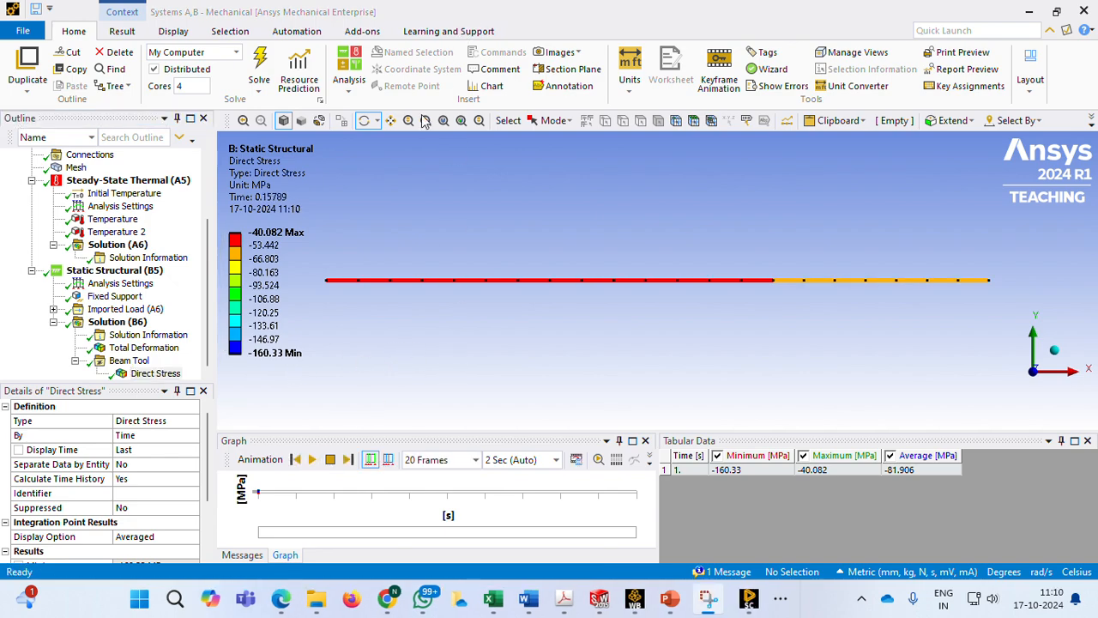
Review the solver output in the Static Structural Solution Information, including the node and element summary
left_click(167, 337)
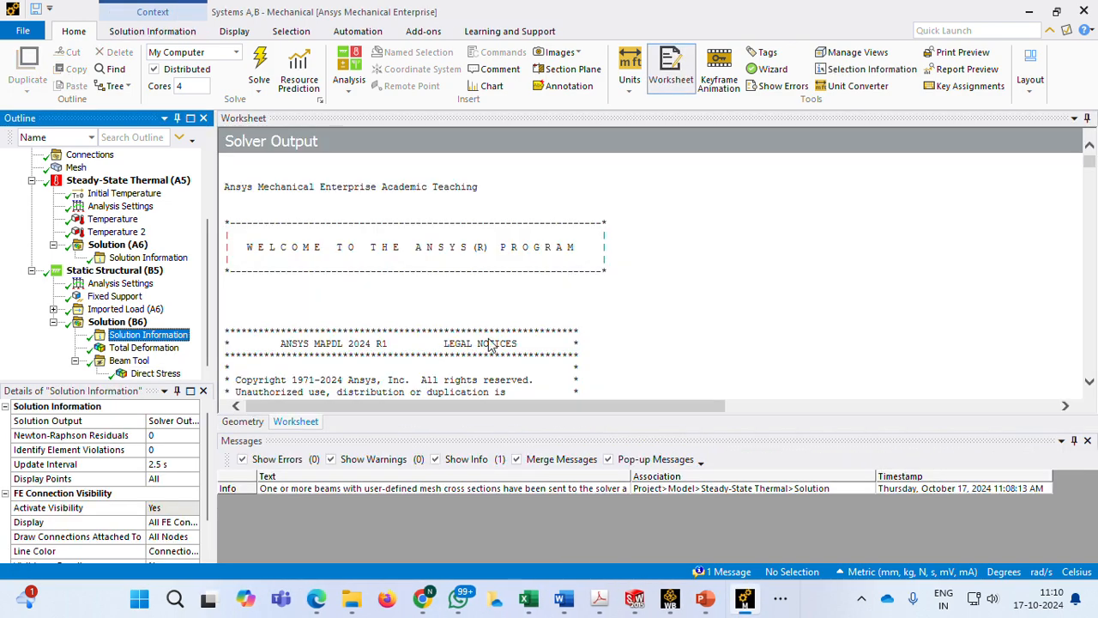
scroll(497, 334, "down", 15)
scroll(512, 320, "down", 15)
scroll(512, 320, "down", 10)
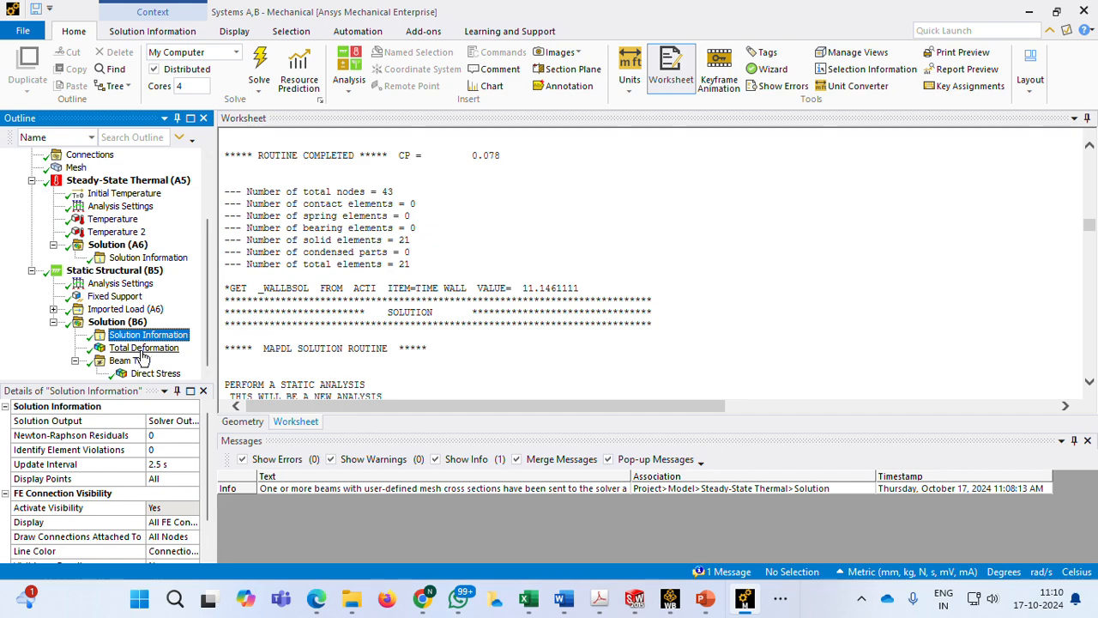
Redisplay the Total Deformation result, generate the report preview of the analysis and look through its contents and model tables
left_click(142, 348)
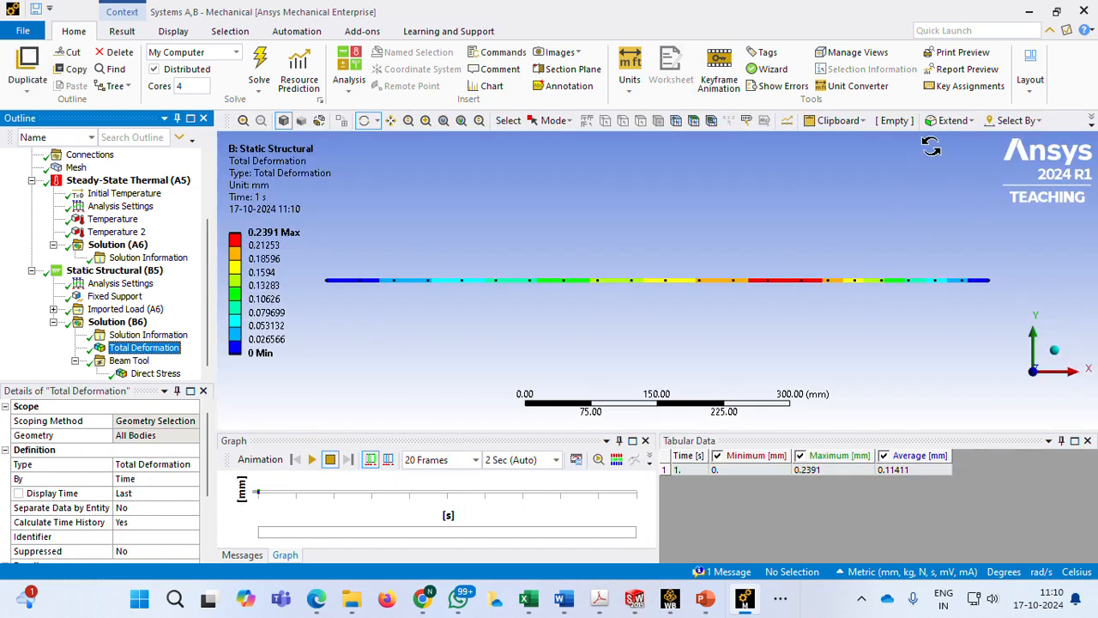
left_click(967, 72)
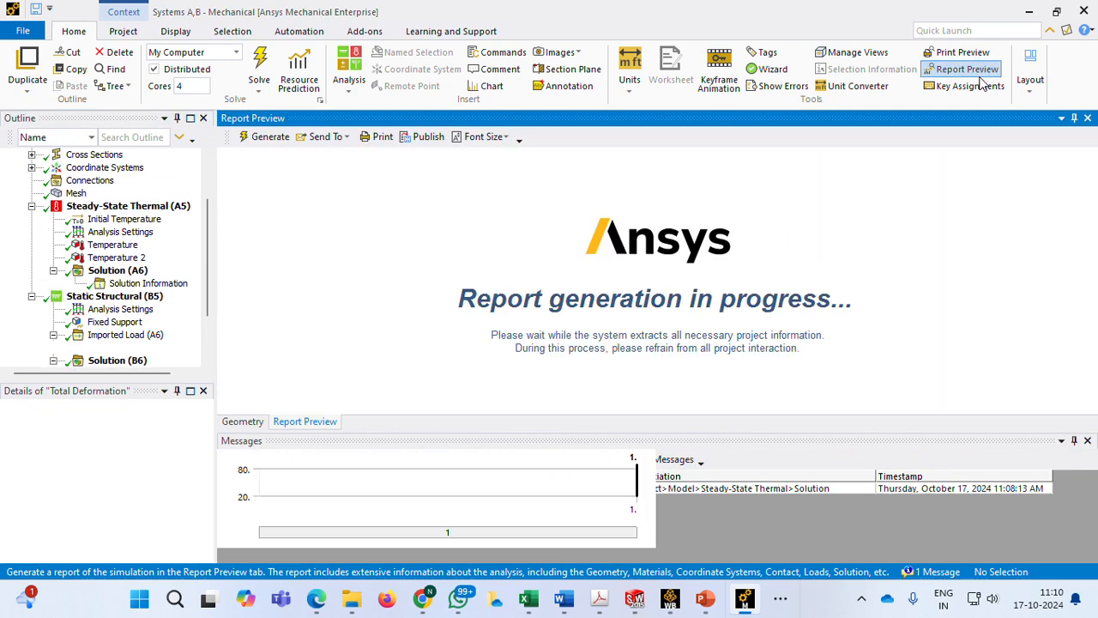
scroll(446, 290, "down", 10)
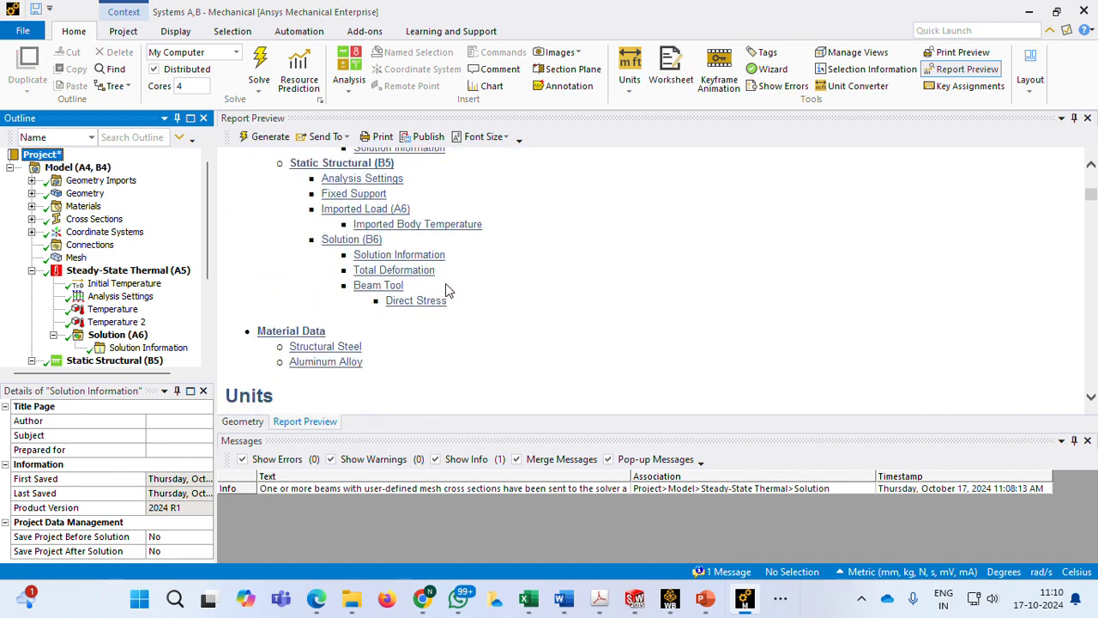
scroll(445, 290, "down", 5)
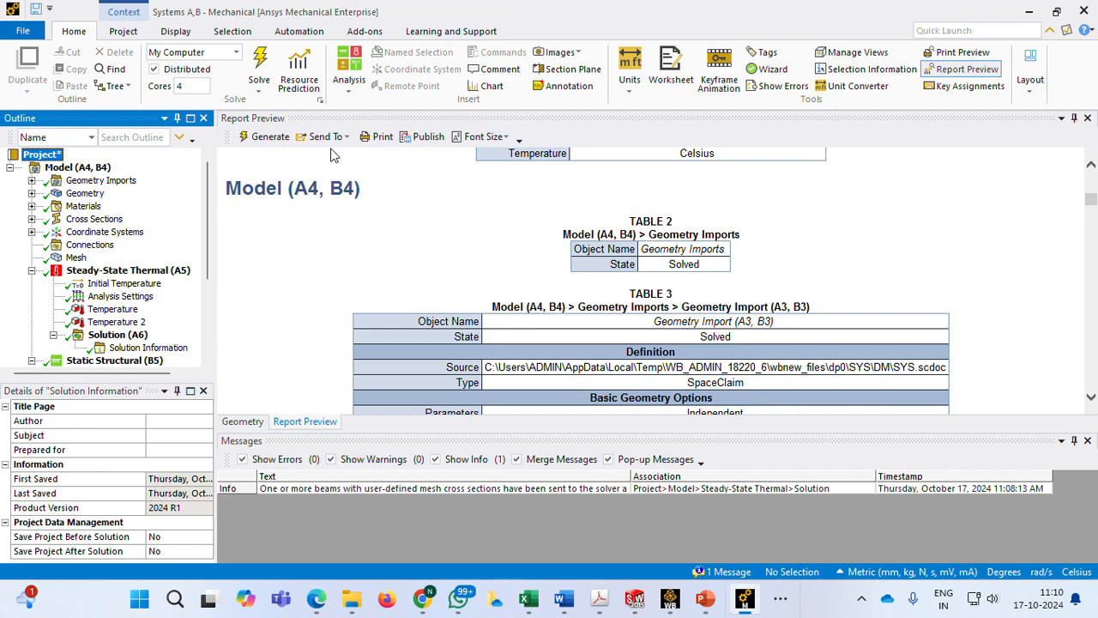